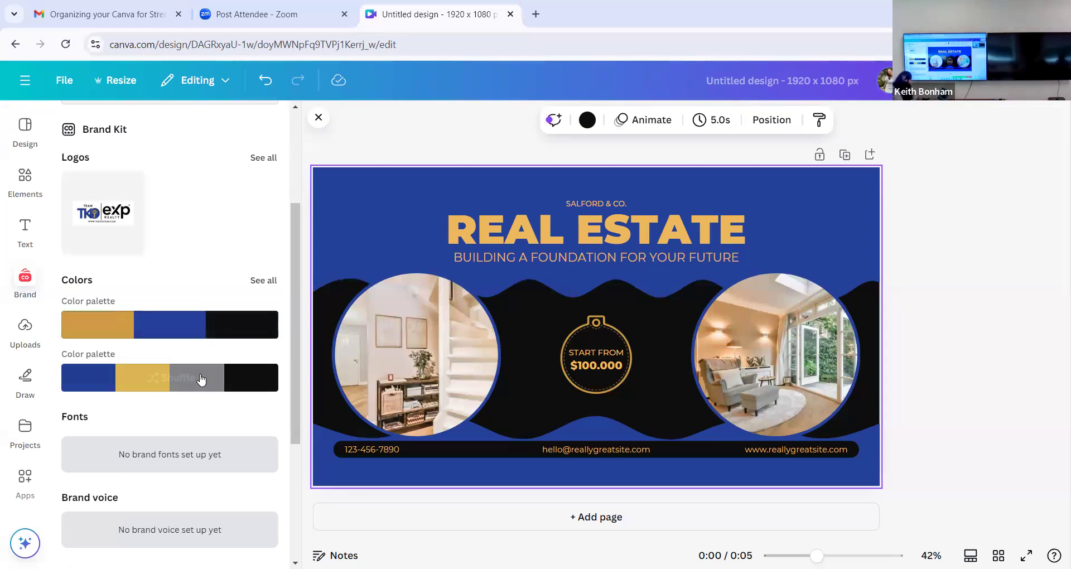
- Shuffle the blue, yellow, gray and black brand palette through the design to a blue layout with black center and yellow text
click(201, 381)
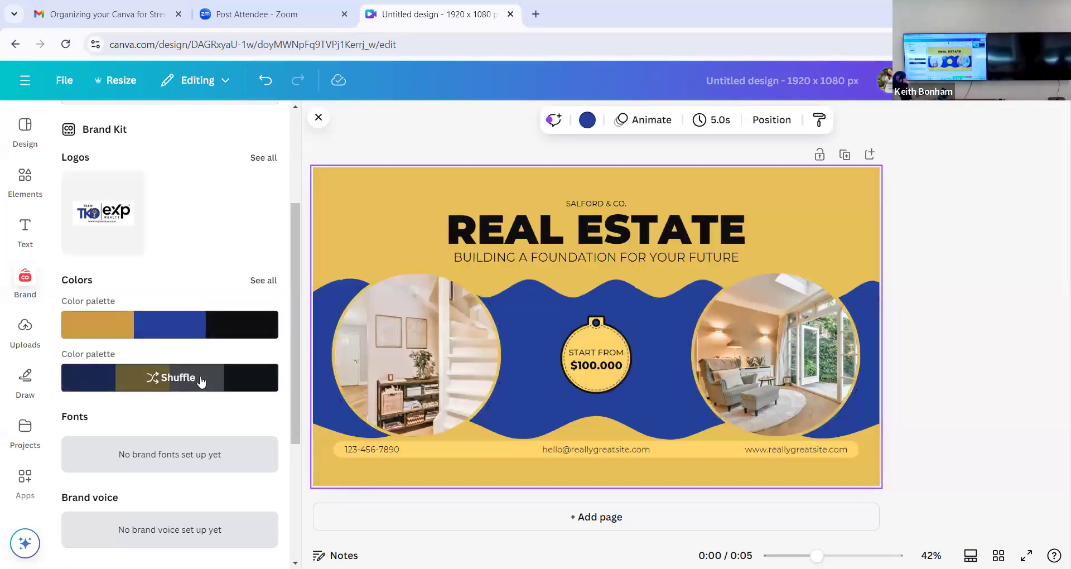
click(201, 382)
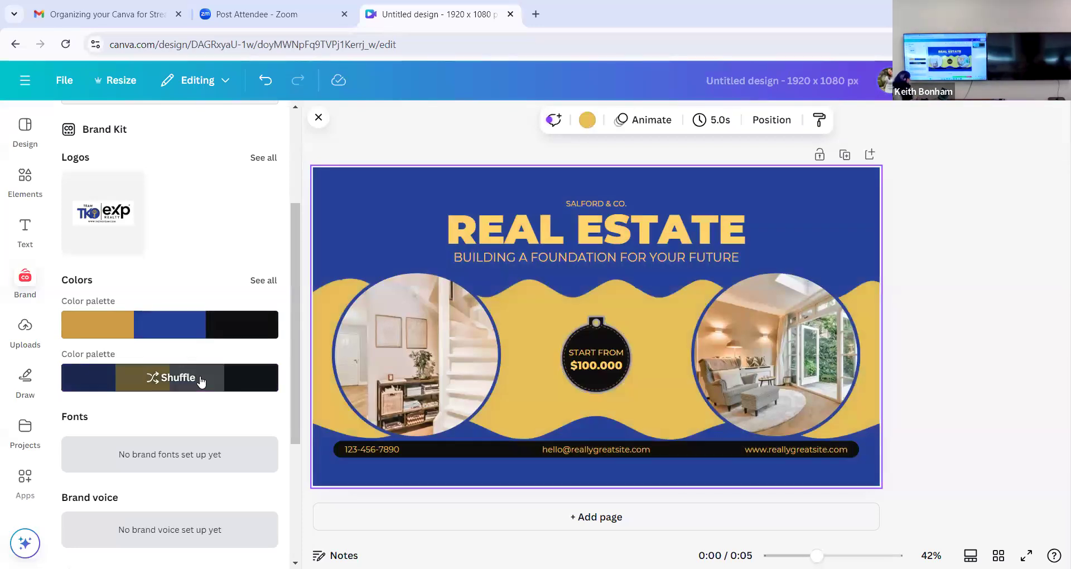
click(201, 381)
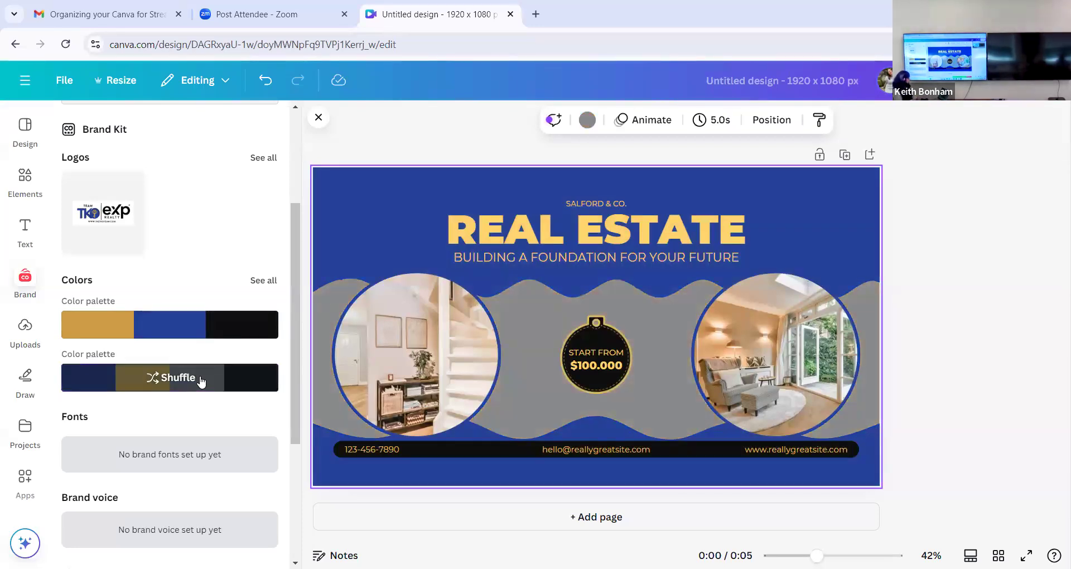
click(201, 381)
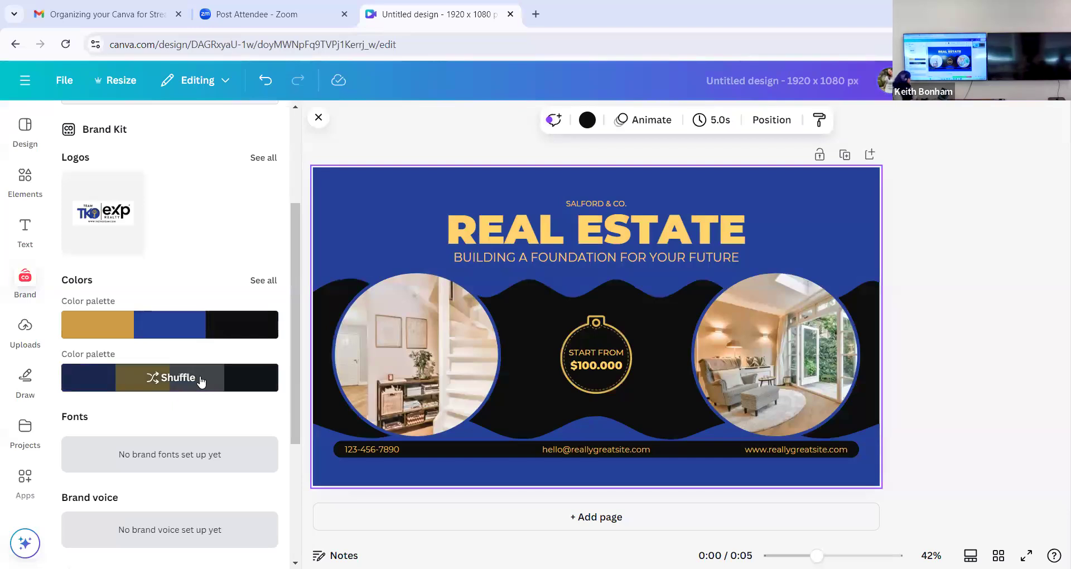
- Place the Team TKO eXp Realty brand logo with its background removed, scaled down beneath the START FROM price badge
click(115, 235)
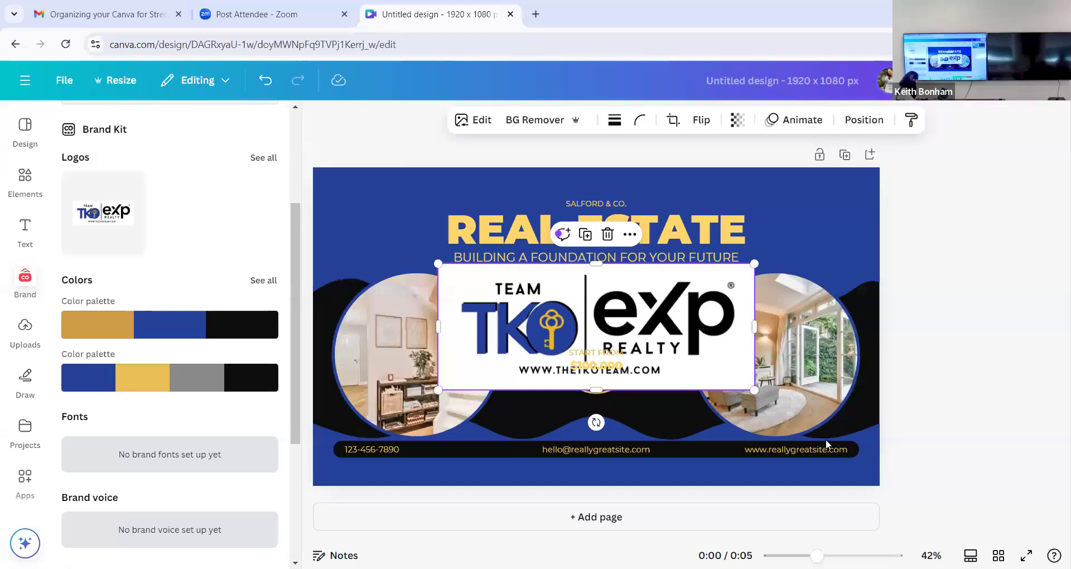
click(514, 123)
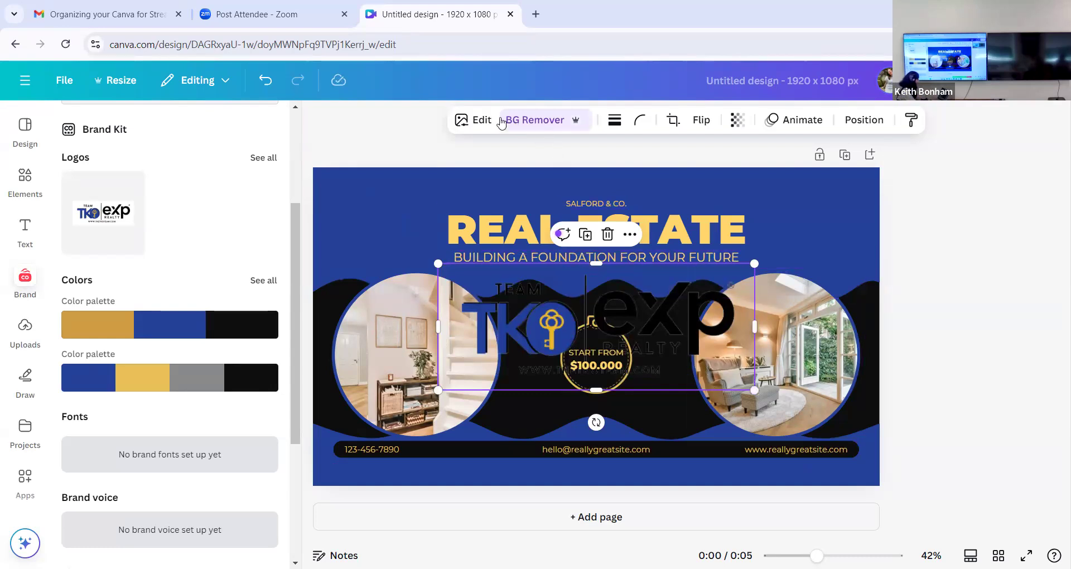
click(265, 80)
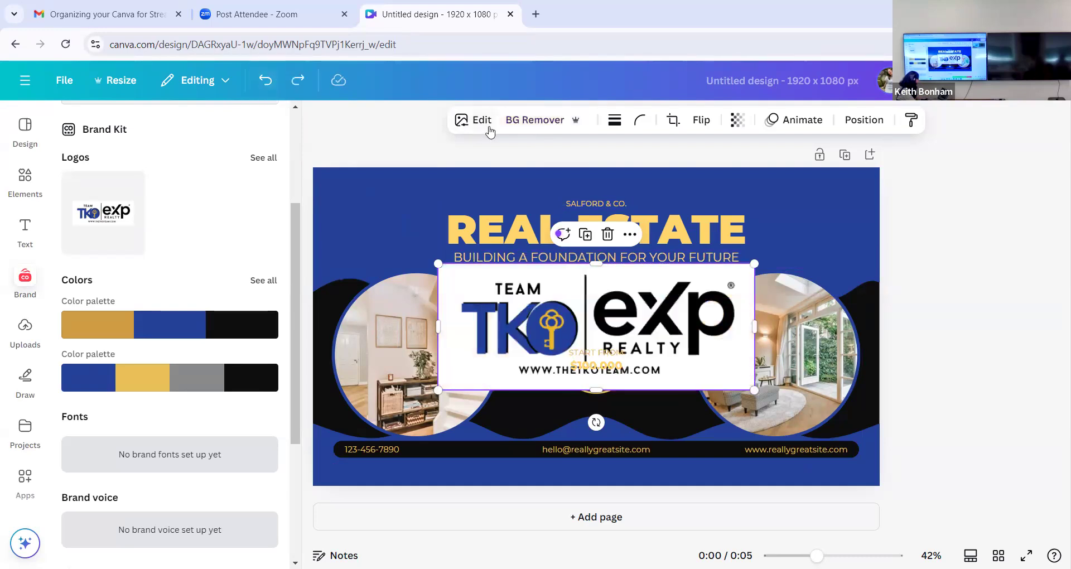
click(531, 127)
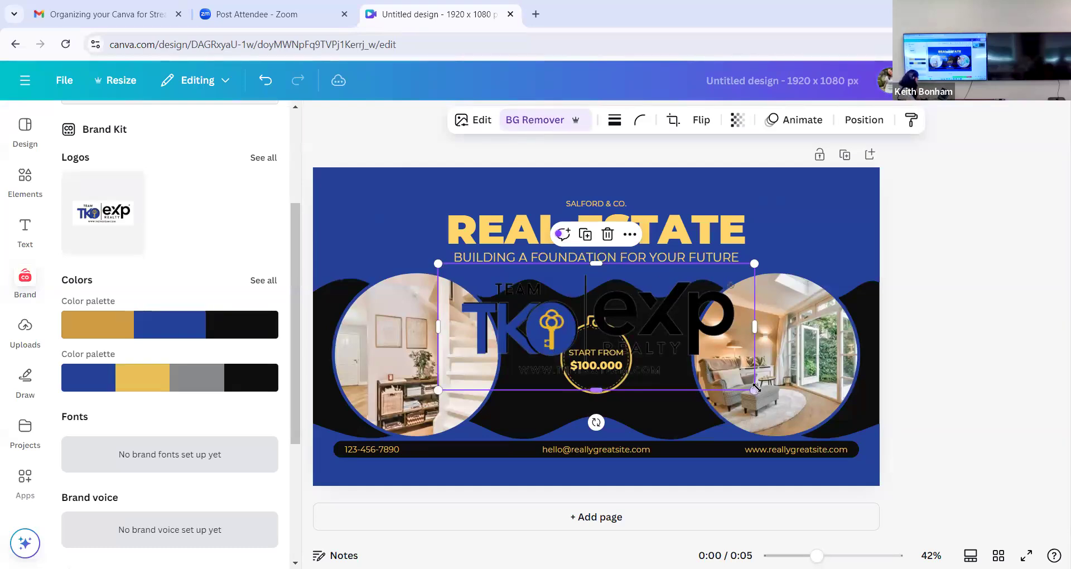
drag(756, 388, 606, 419)
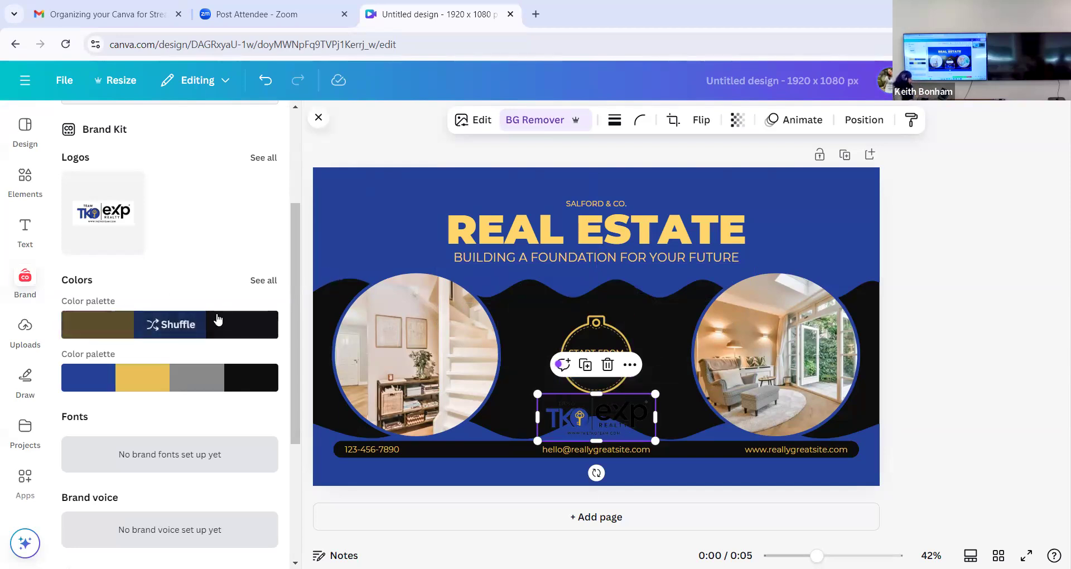
- Reshuffle the four-color brand palette to a yellow layout with a gray center band and black text
click(217, 385)
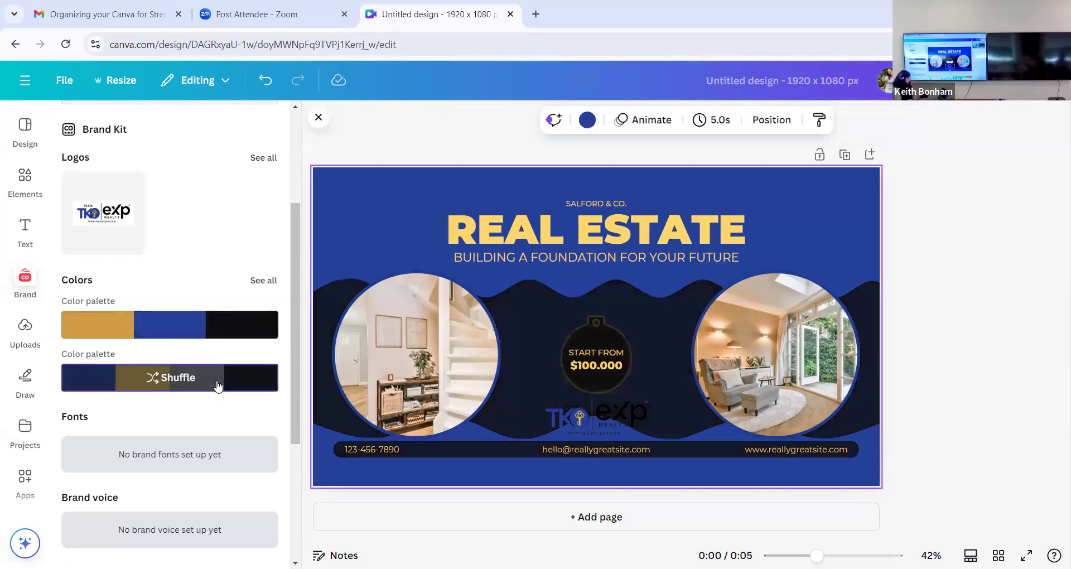
click(217, 385)
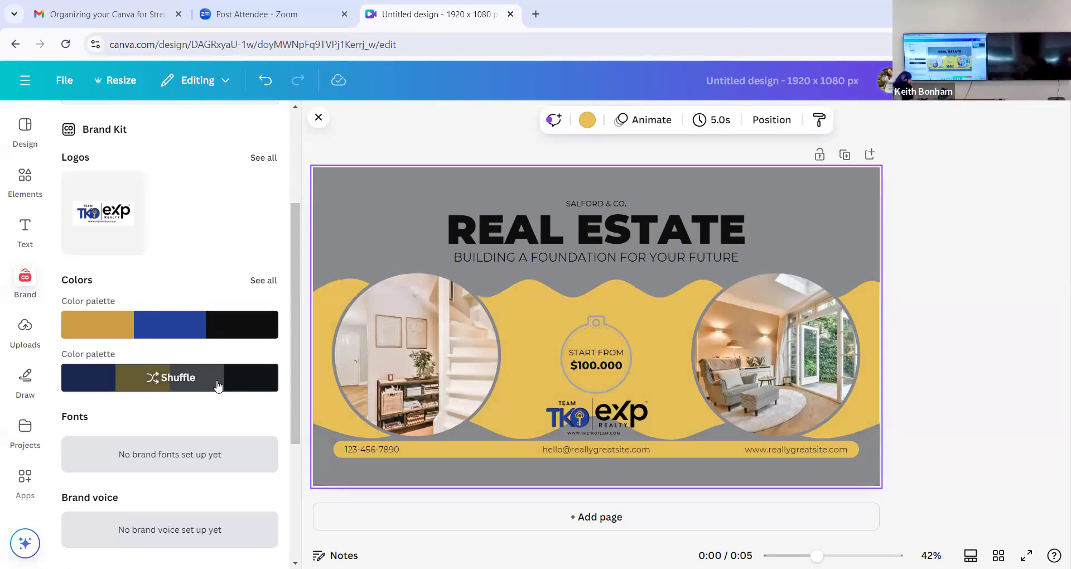
click(218, 385)
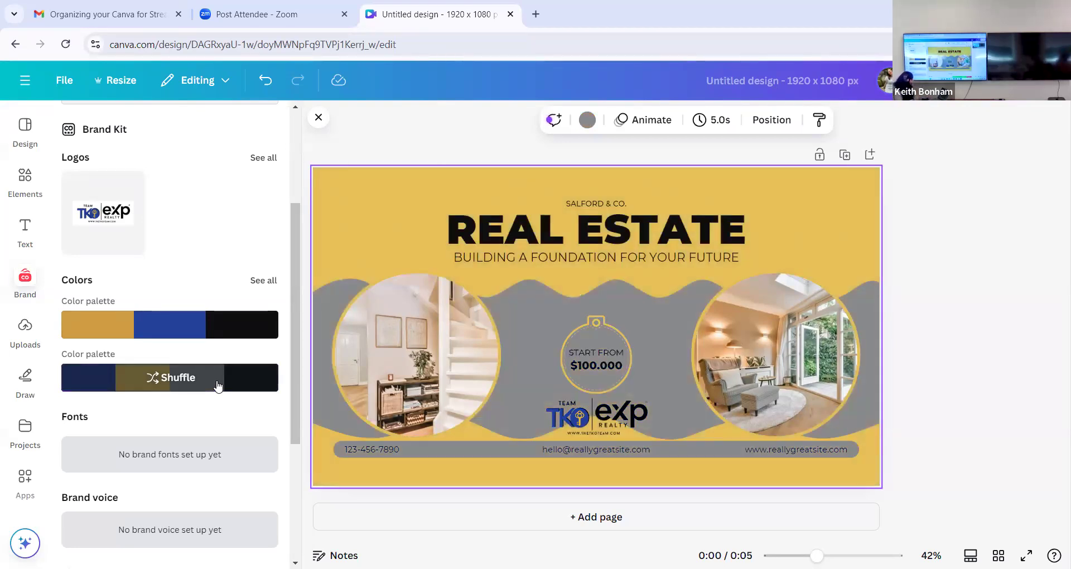
- Recolor both colors of the upper wave shape behind the REAL ESTATE title to the brand blue
click(420, 231)
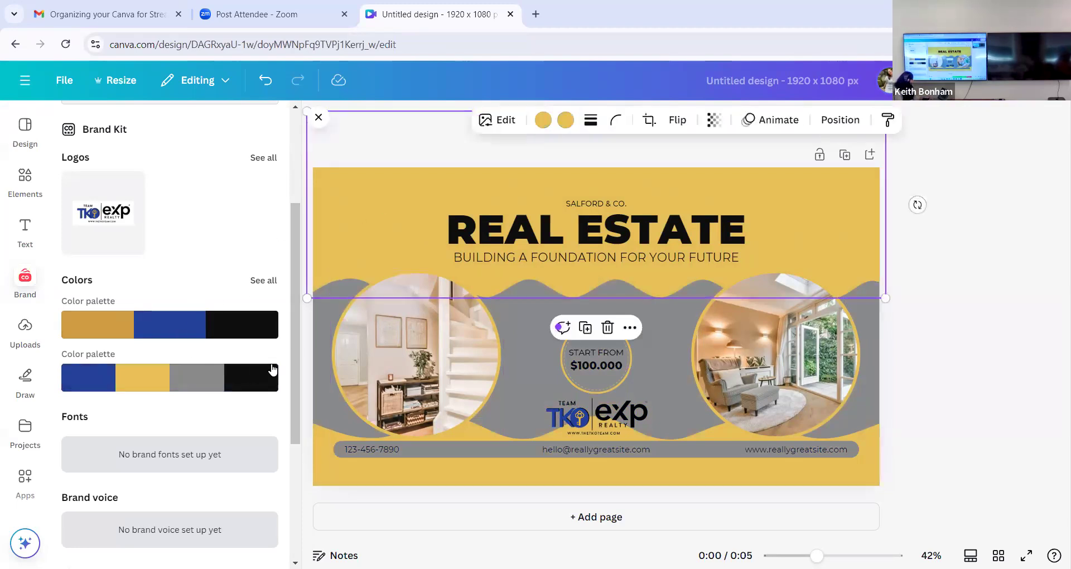
scroll(176, 405, down, 3)
scroll(179, 390, up, 8)
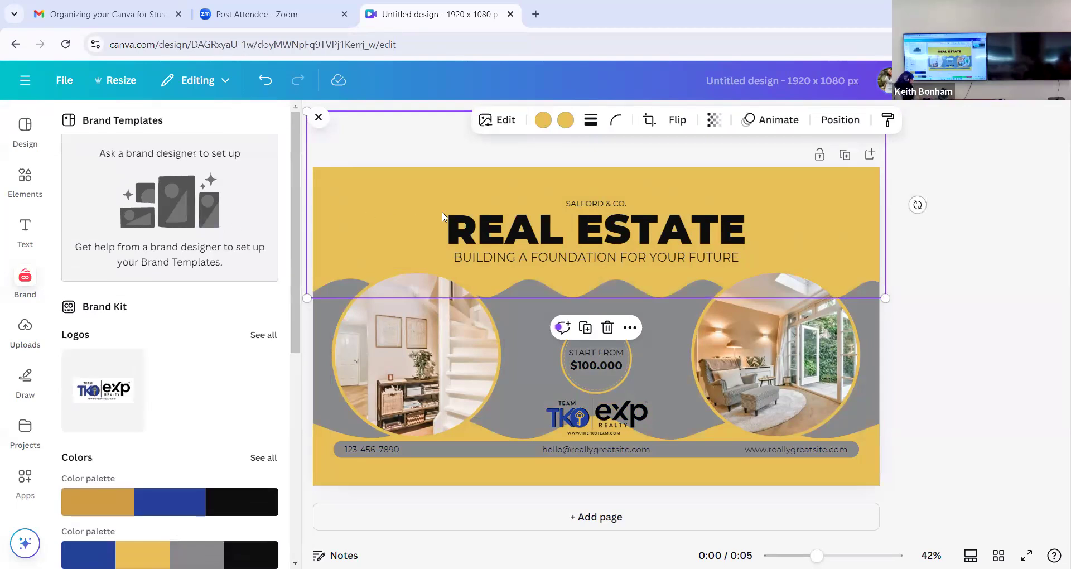
click(564, 123)
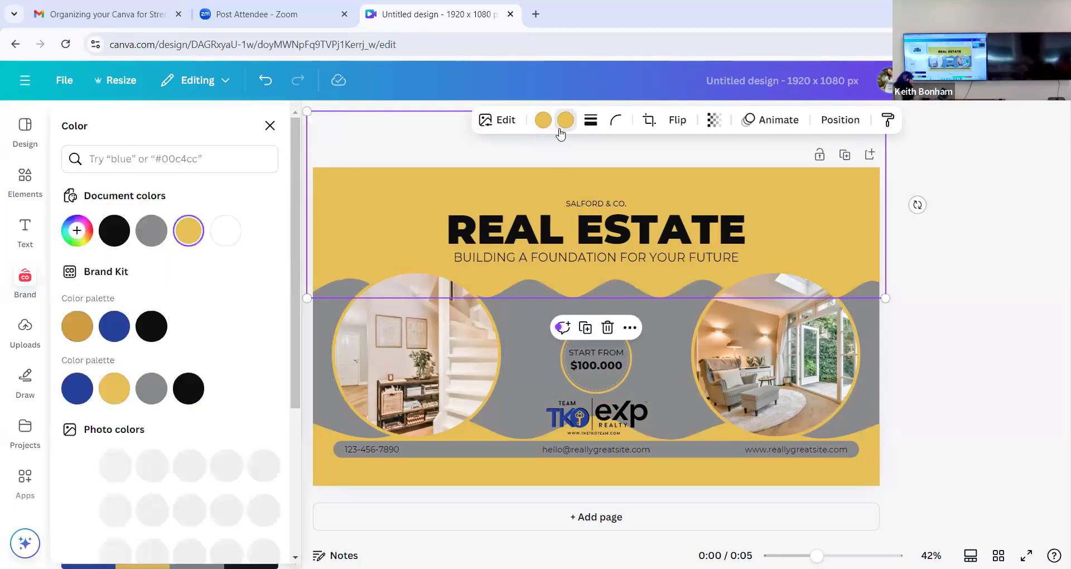
click(544, 121)
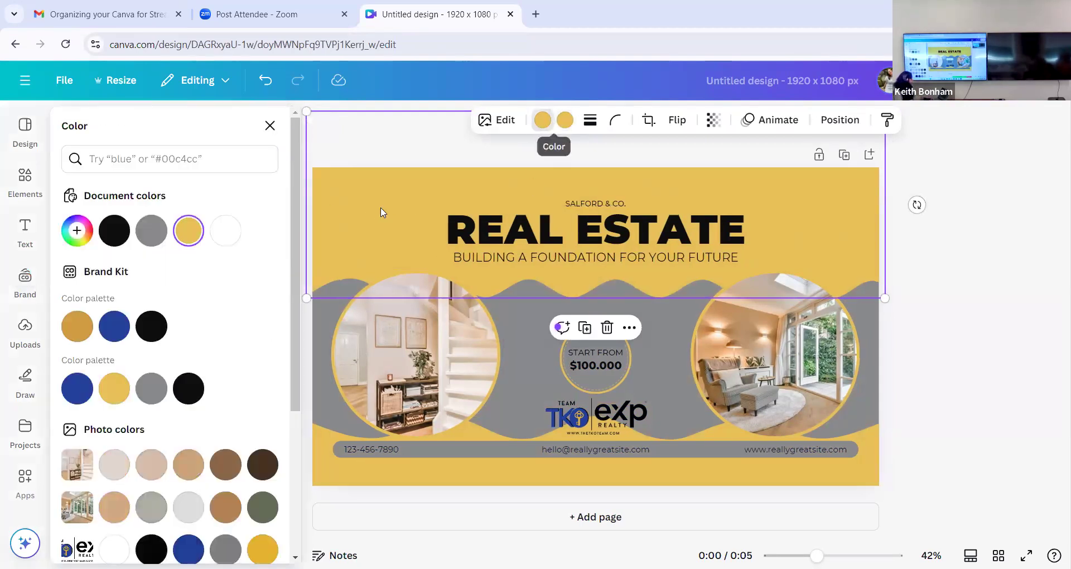
click(115, 325)
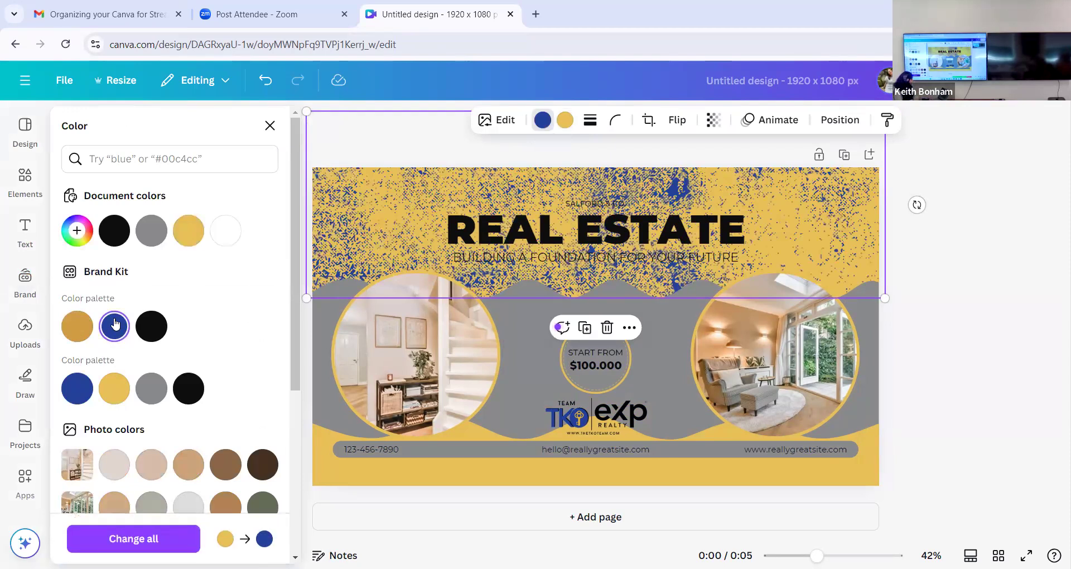
click(557, 127)
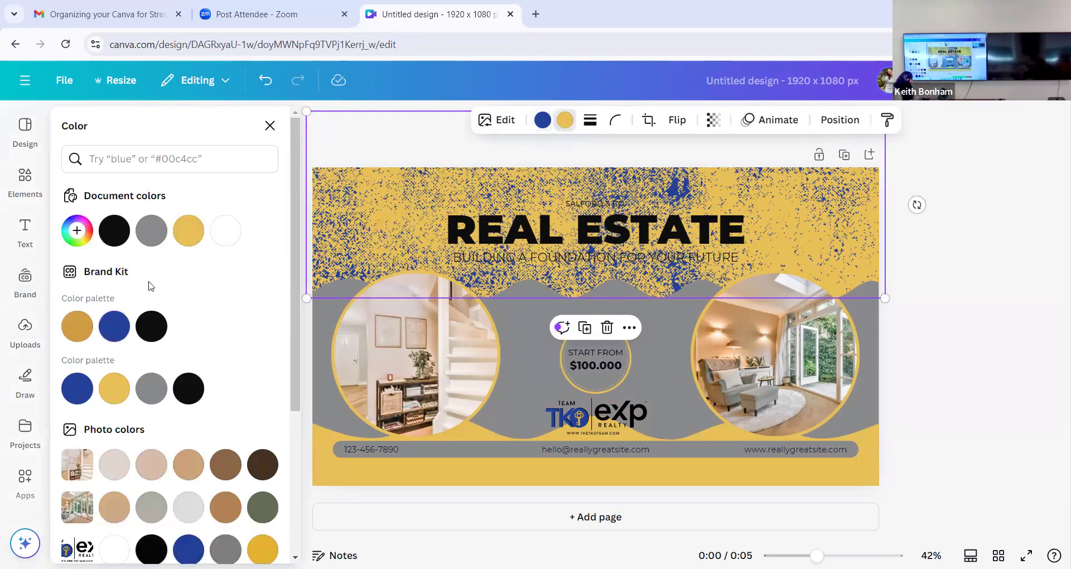
click(115, 328)
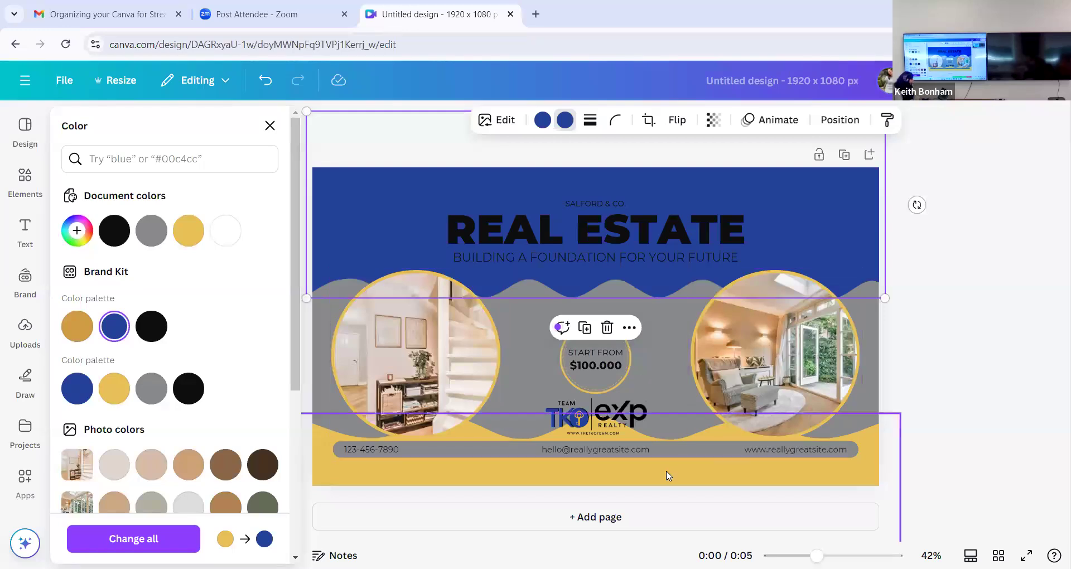
click(958, 437)
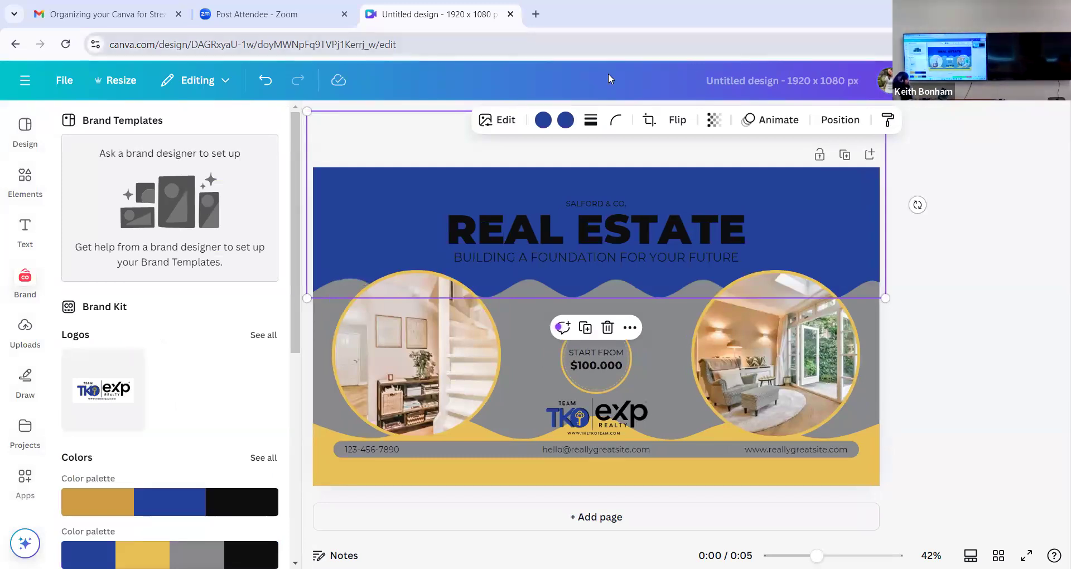
- Recolor the upper wave shape with two photo colors, a light beige and tan #cca277
click(543, 121)
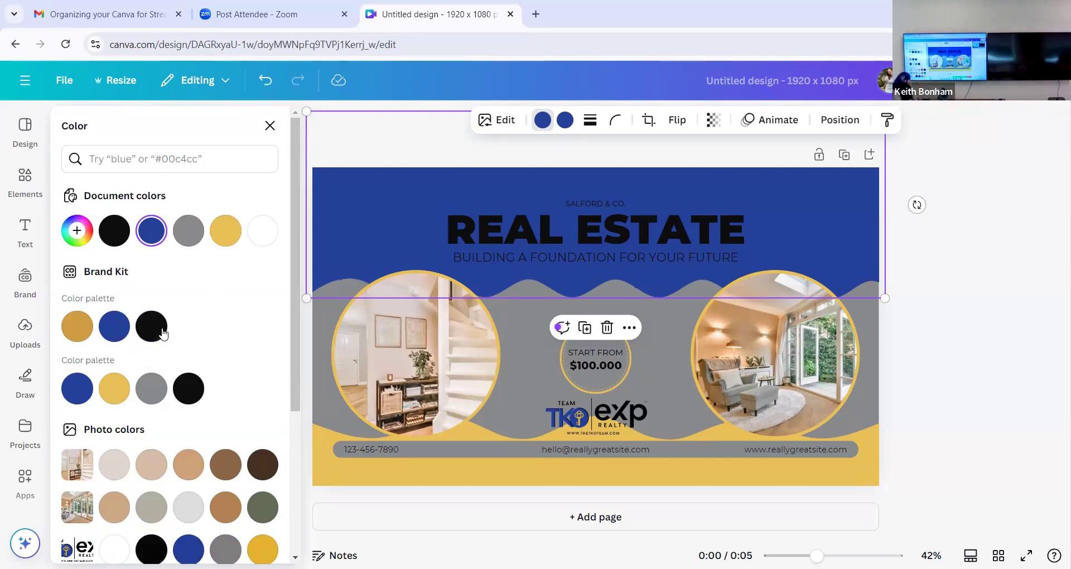
scroll(204, 403, down, 3)
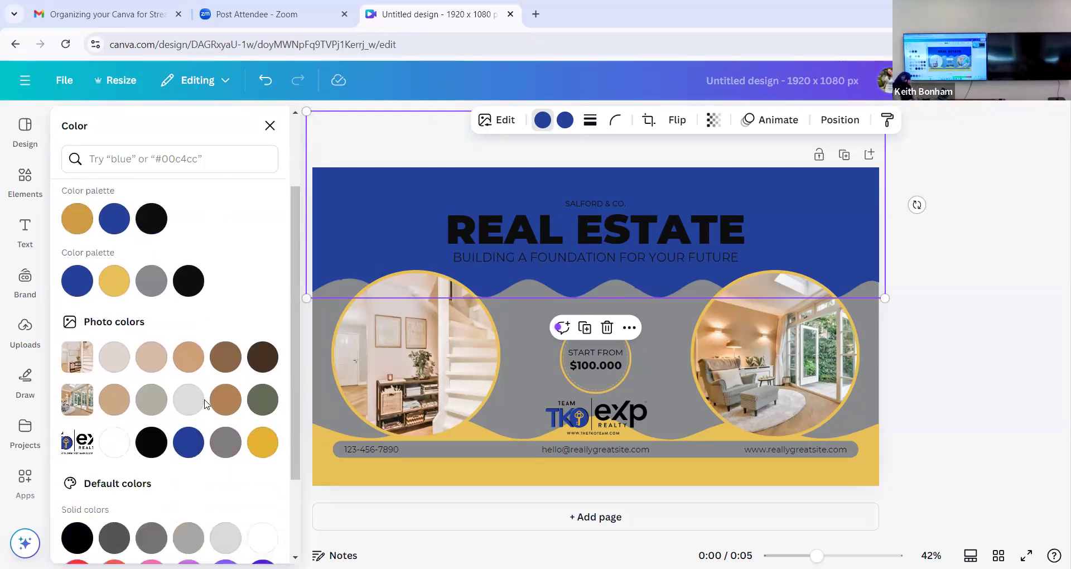
scroll(190, 413, down, 3)
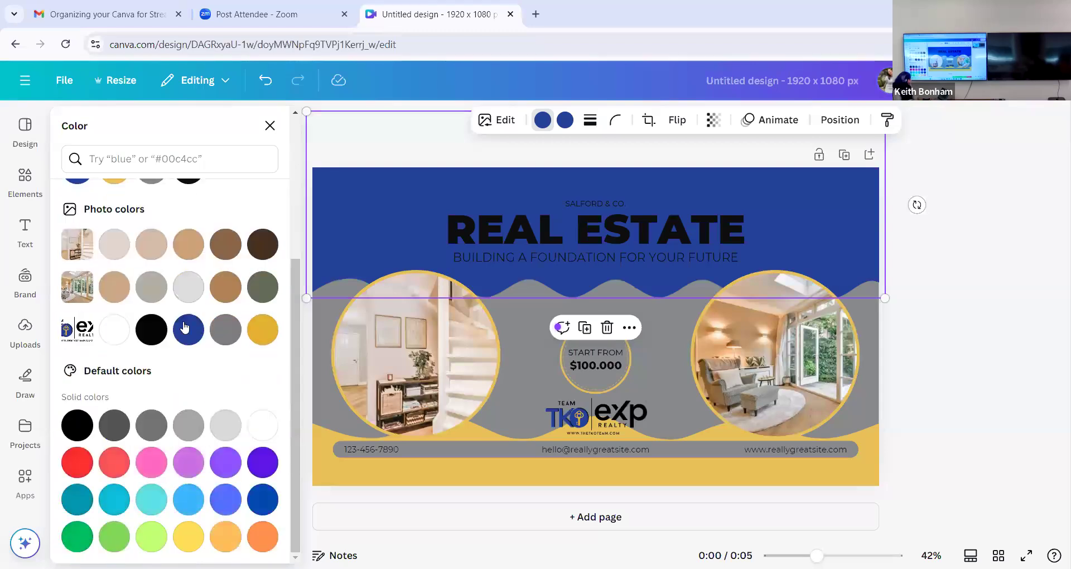
click(159, 251)
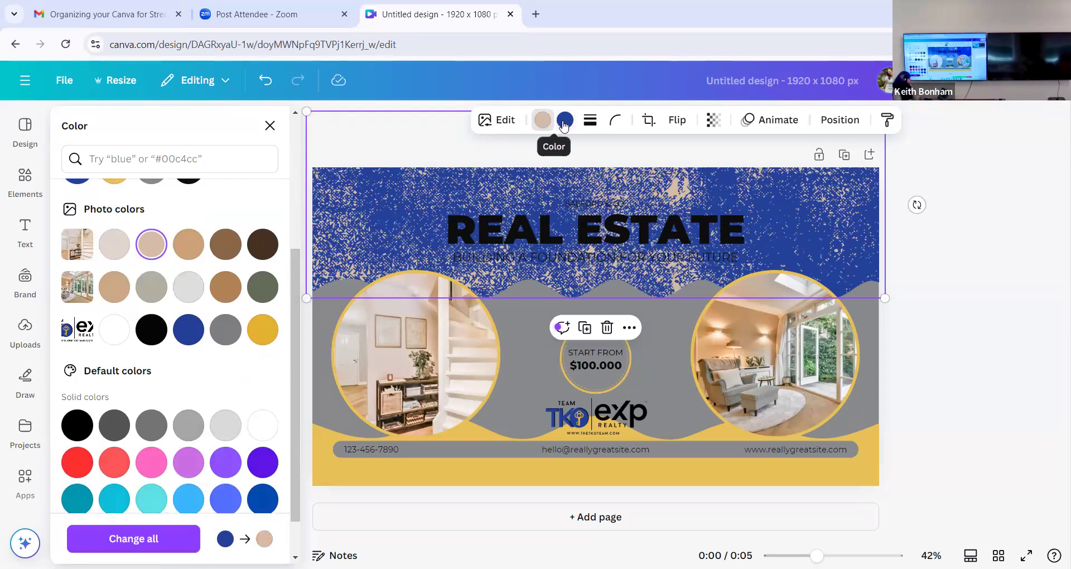
click(565, 122)
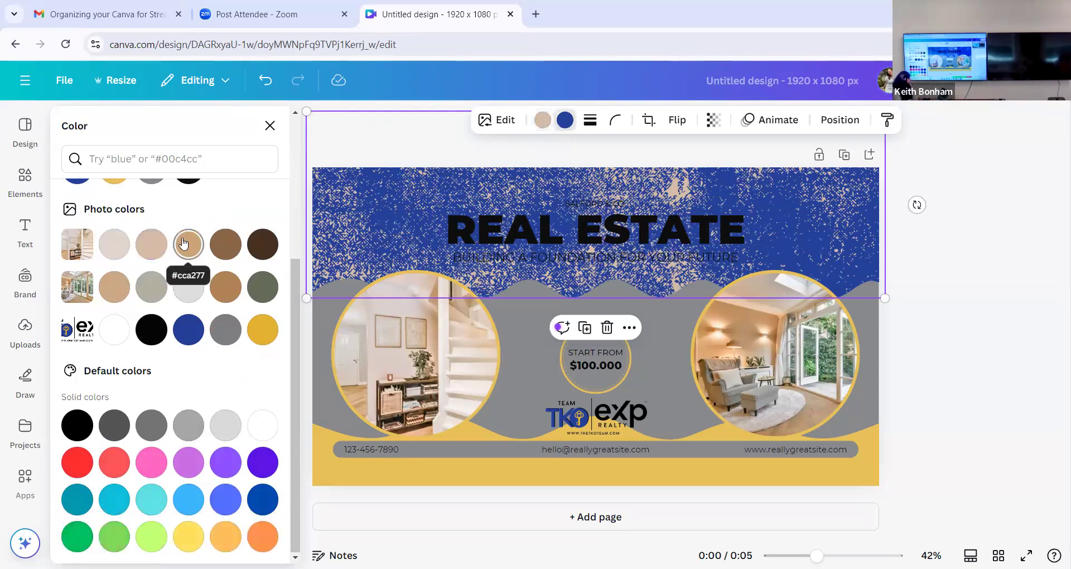
click(184, 244)
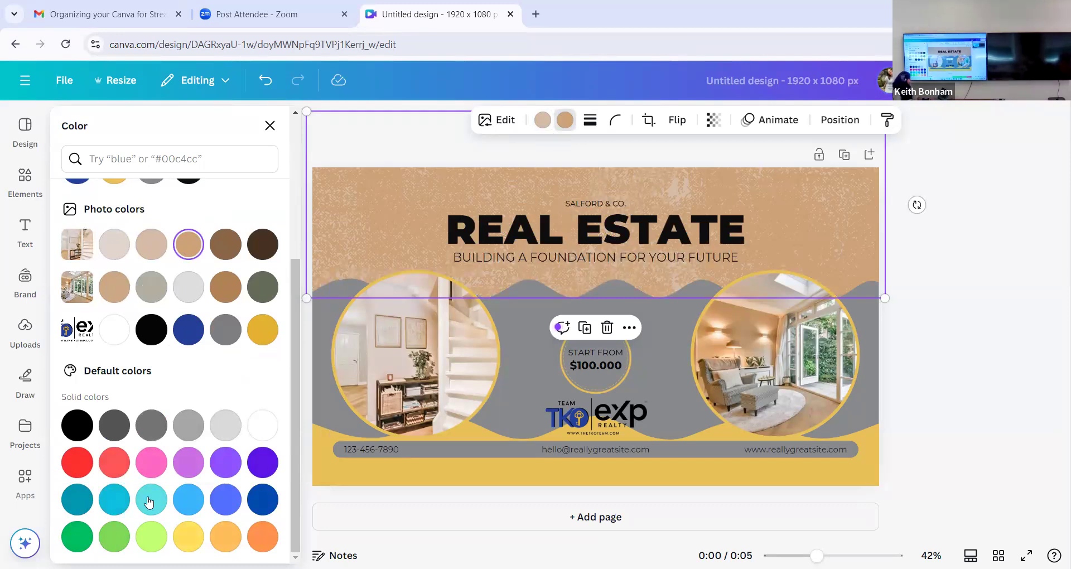
- Set both colors of the upper wave shape to the default solid green
click(78, 537)
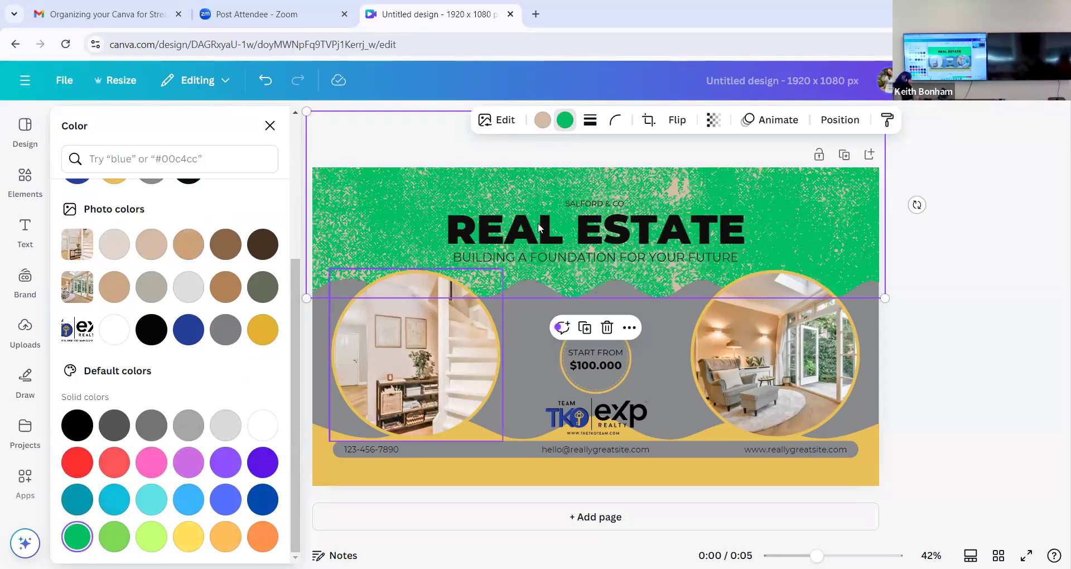
click(542, 120)
click(233, 431)
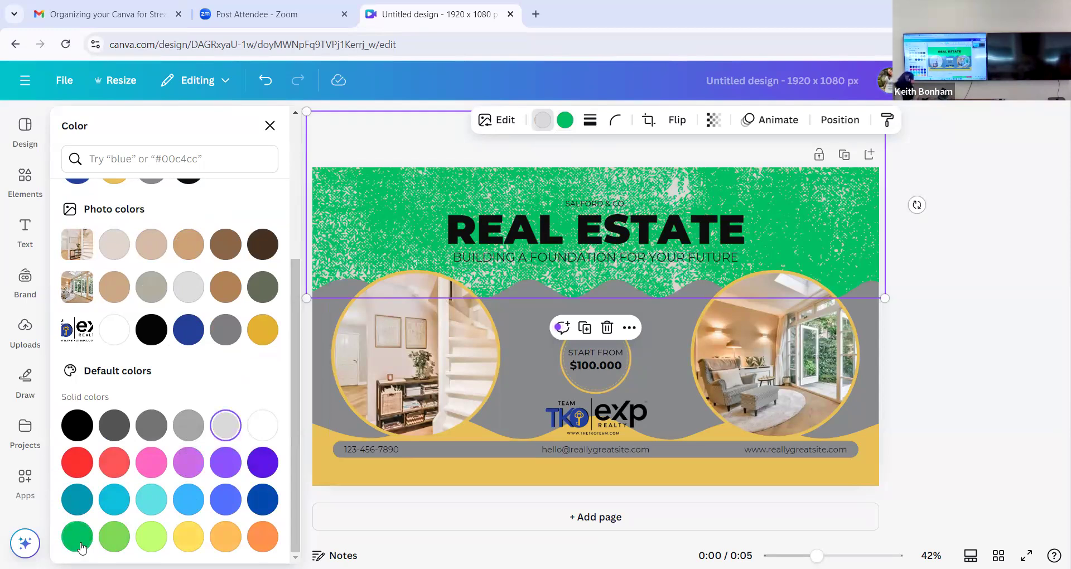
click(81, 546)
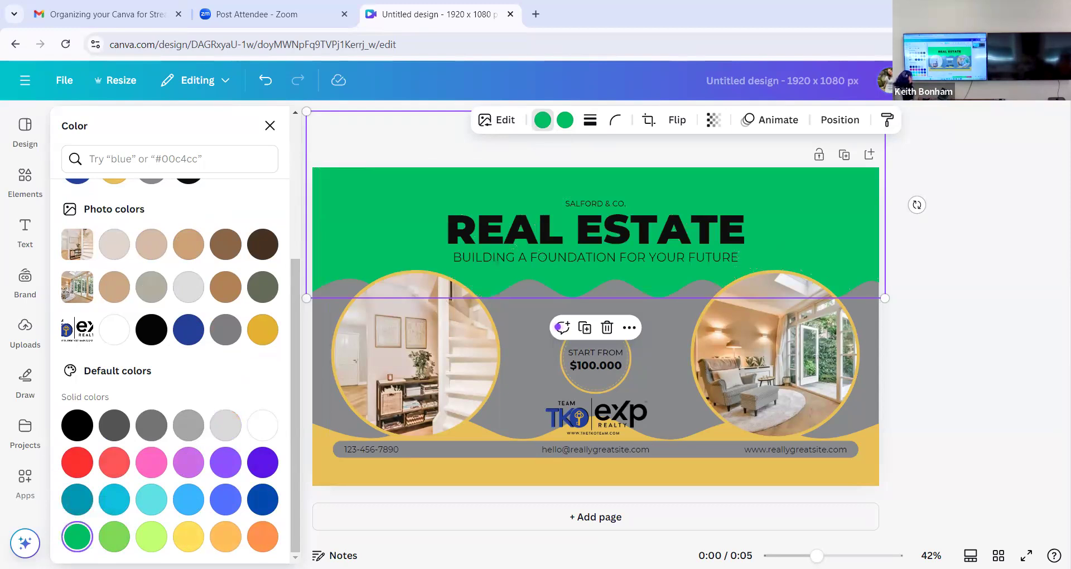
- Recolor the lower wave shape to the default solid red and the page background to white #ffffff
click(596, 486)
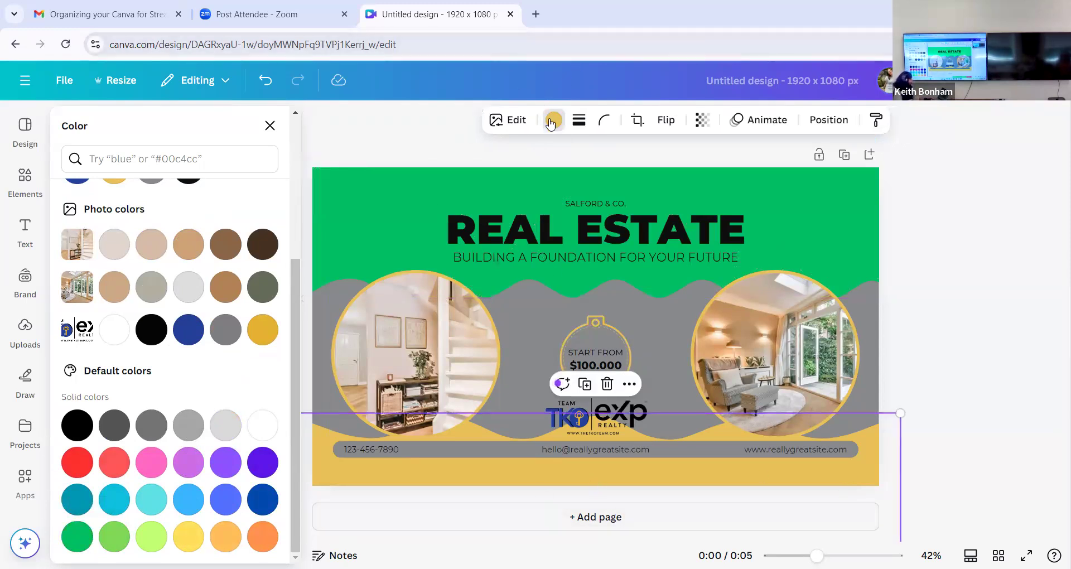
click(79, 460)
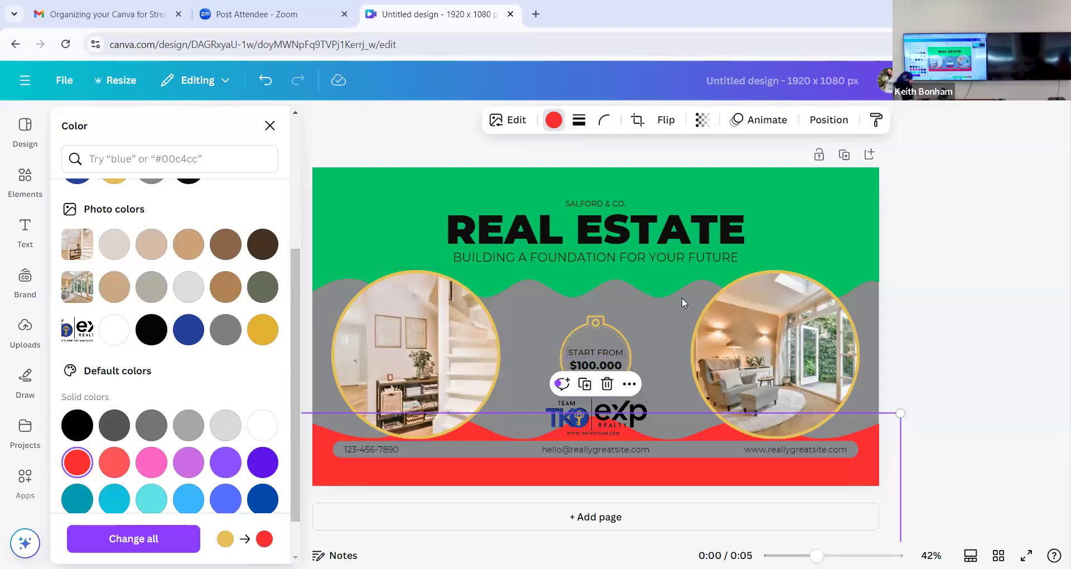
click(663, 332)
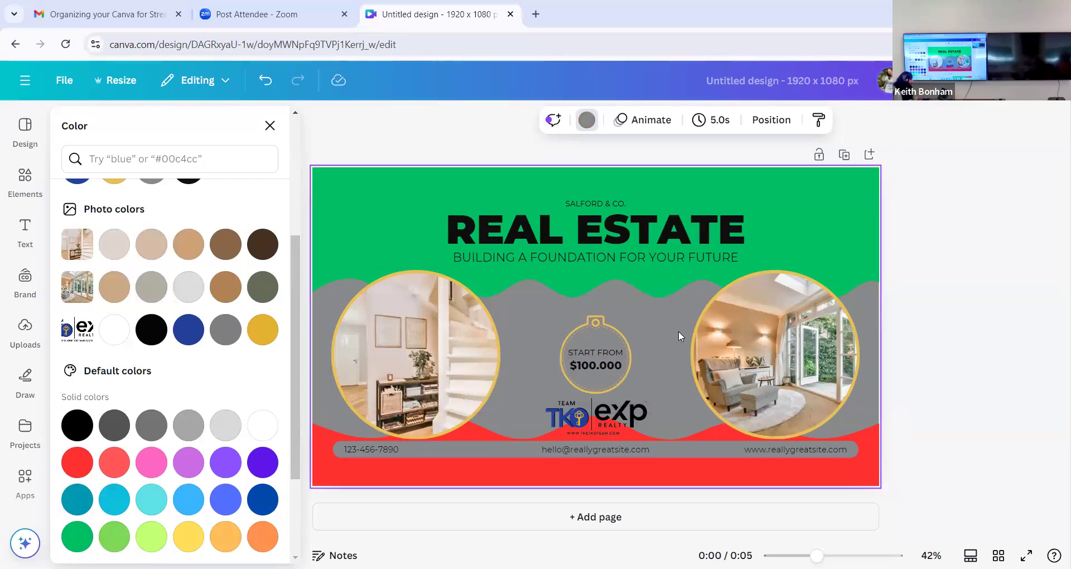
click(590, 119)
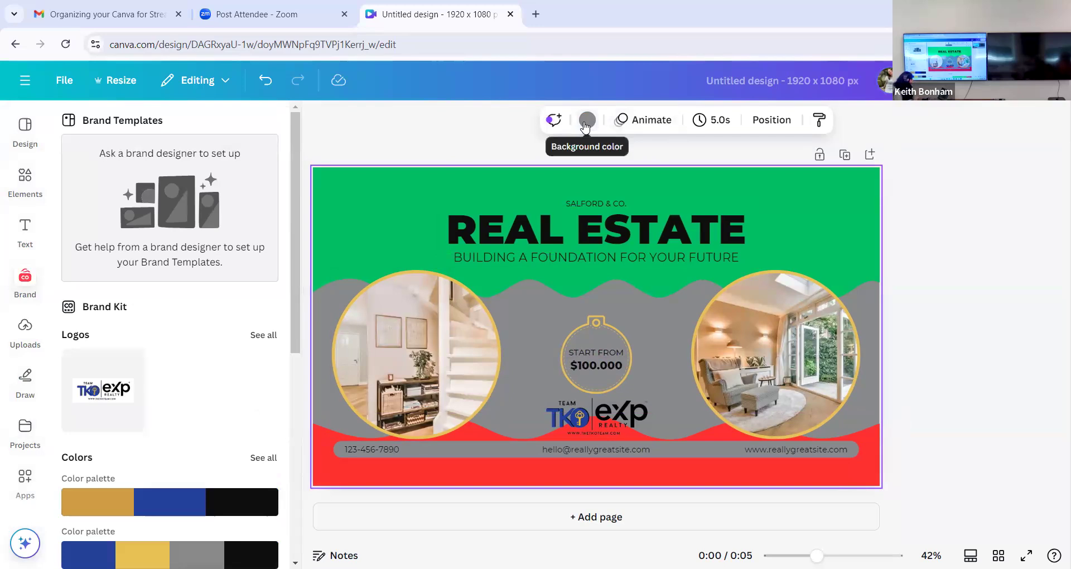
click(585, 121)
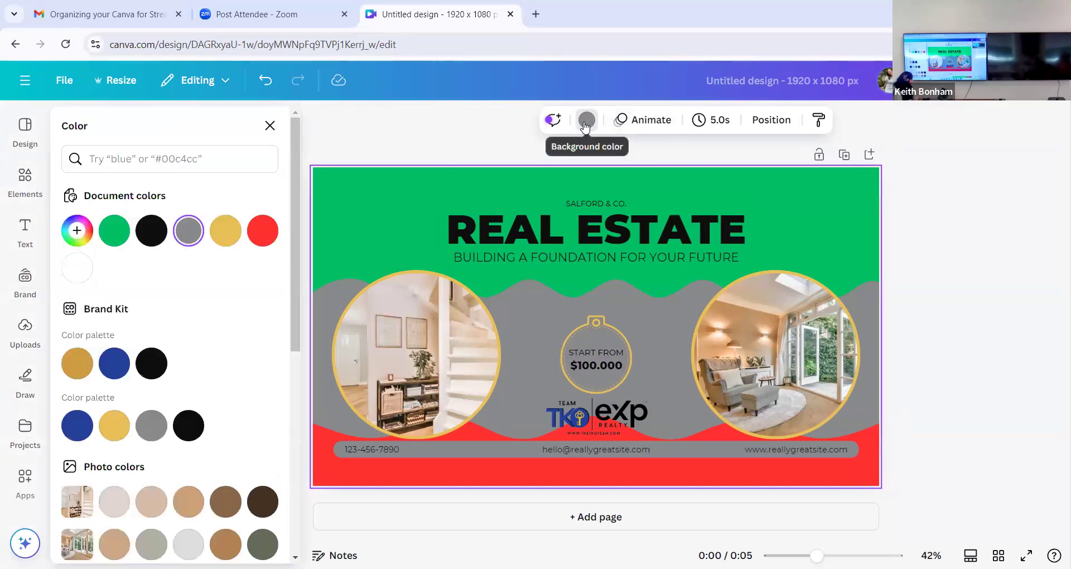
click(77, 269)
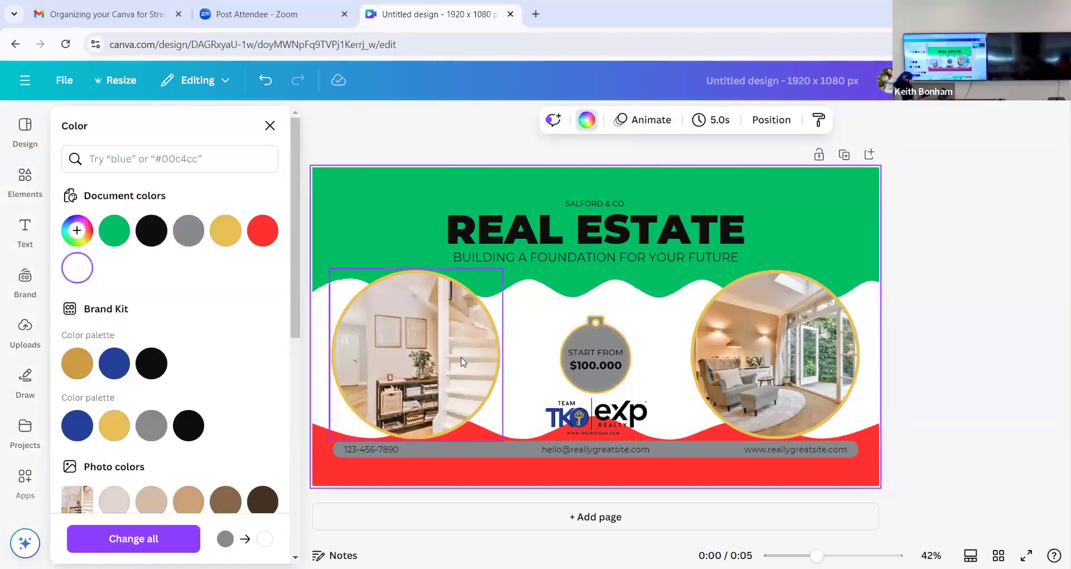
- Recolor the lower wave shape to the document green and the borders of both circular photo frames to red #ff3131
click(417, 477)
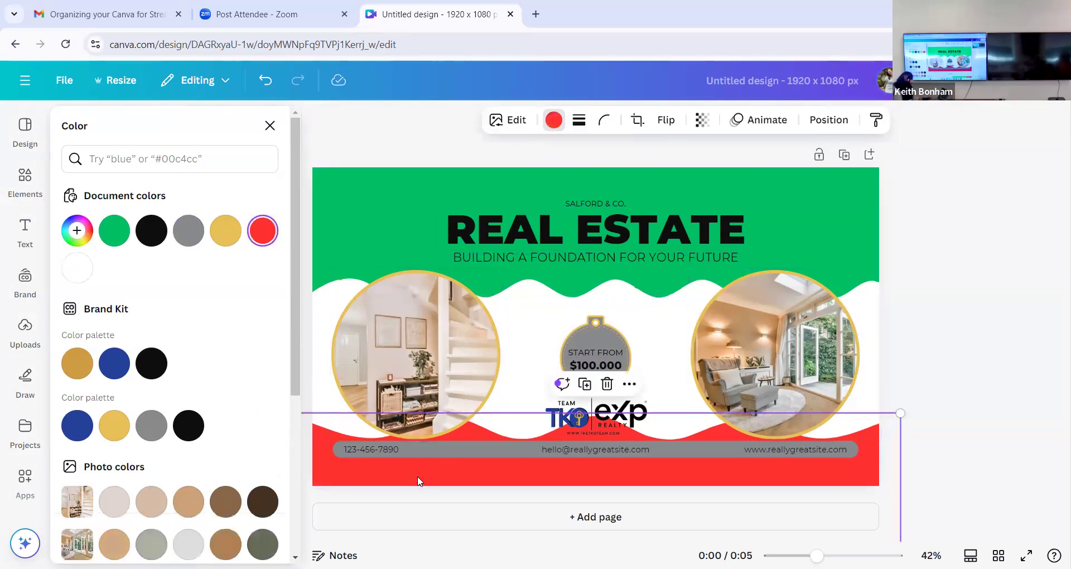
click(114, 232)
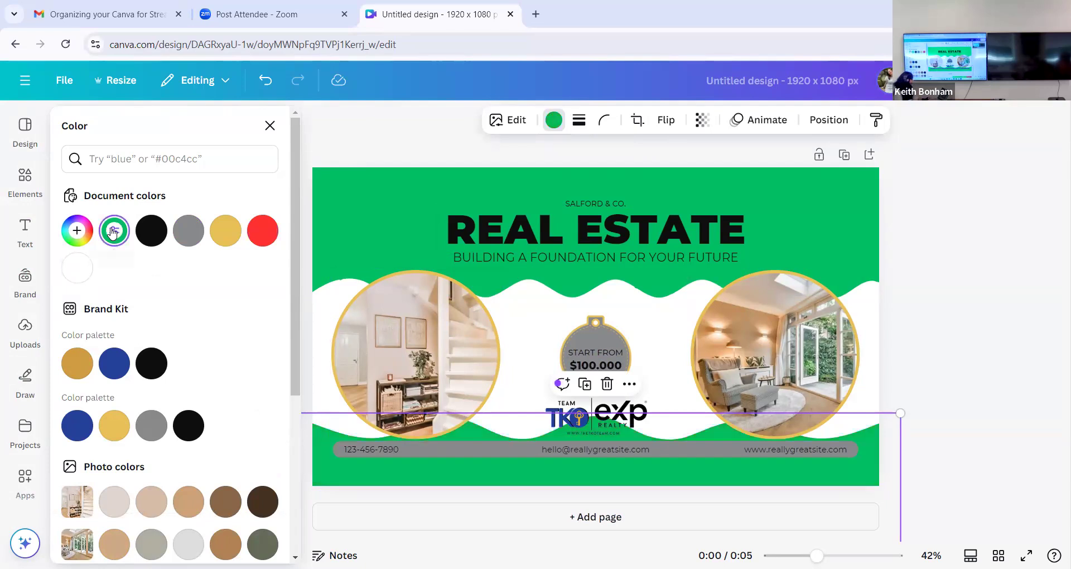
click(377, 287)
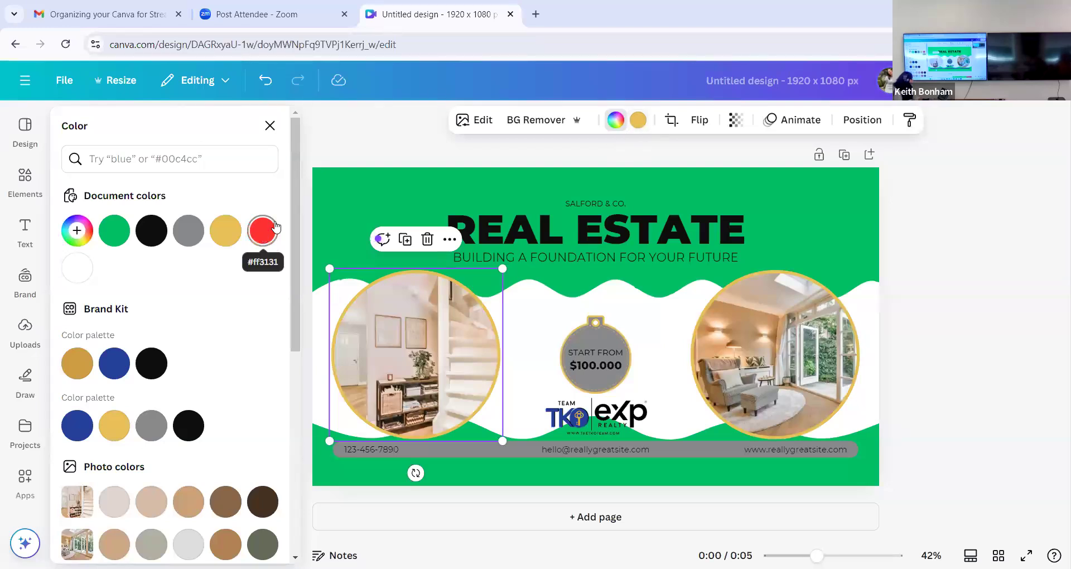
click(639, 123)
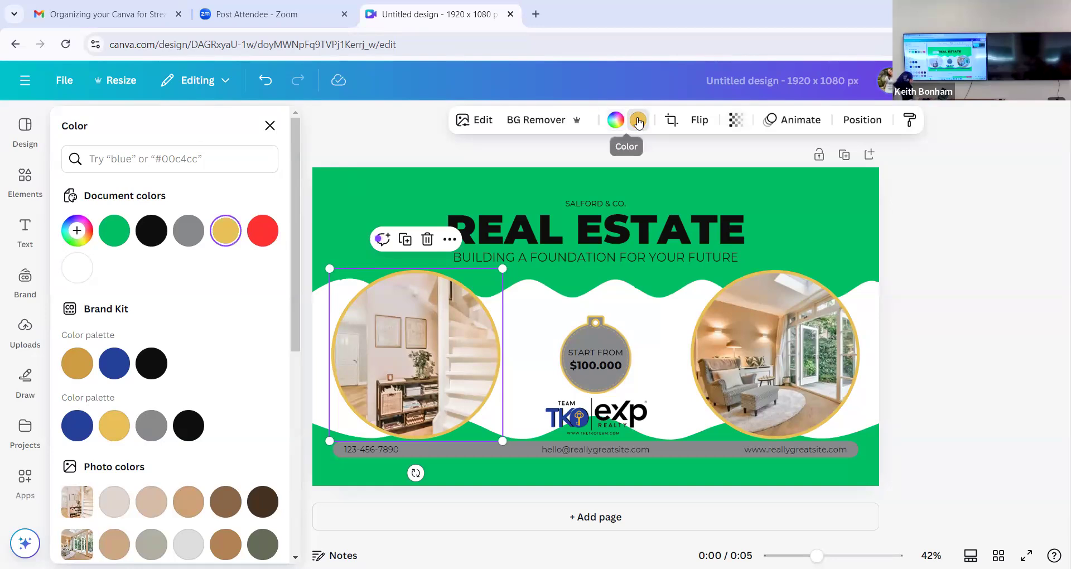
click(266, 237)
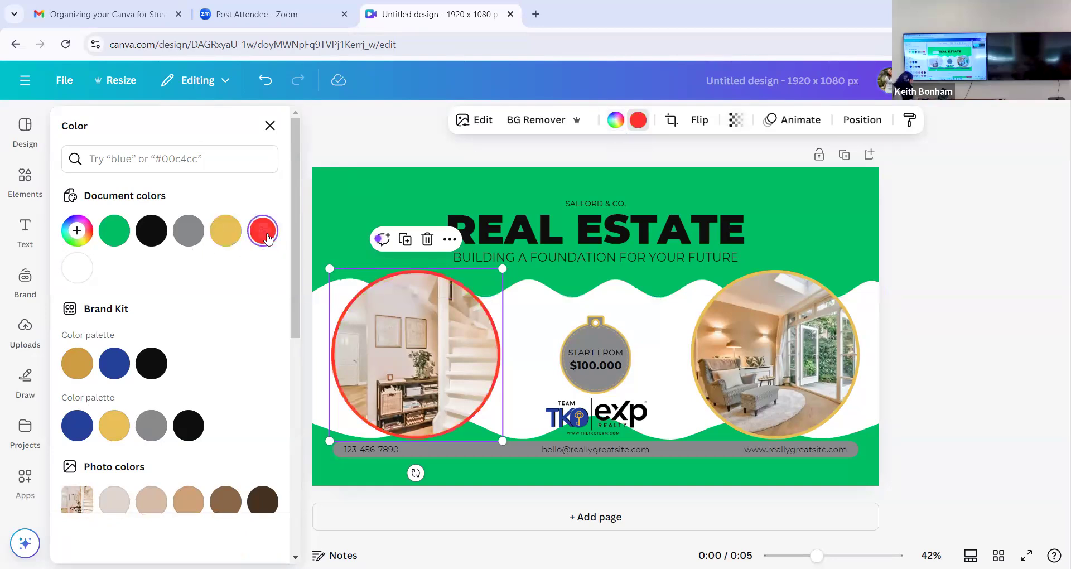
click(814, 306)
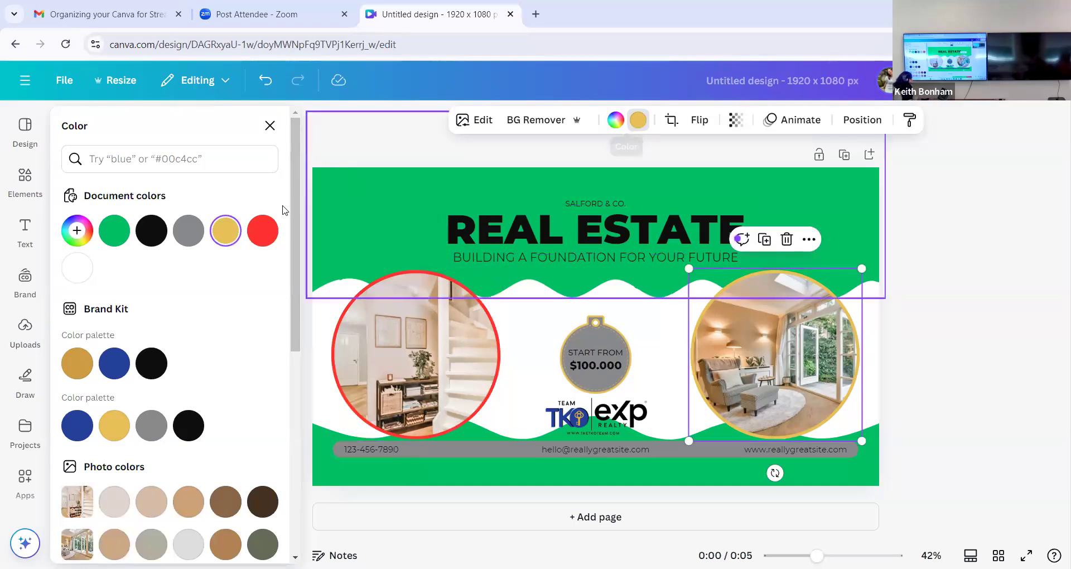
click(263, 233)
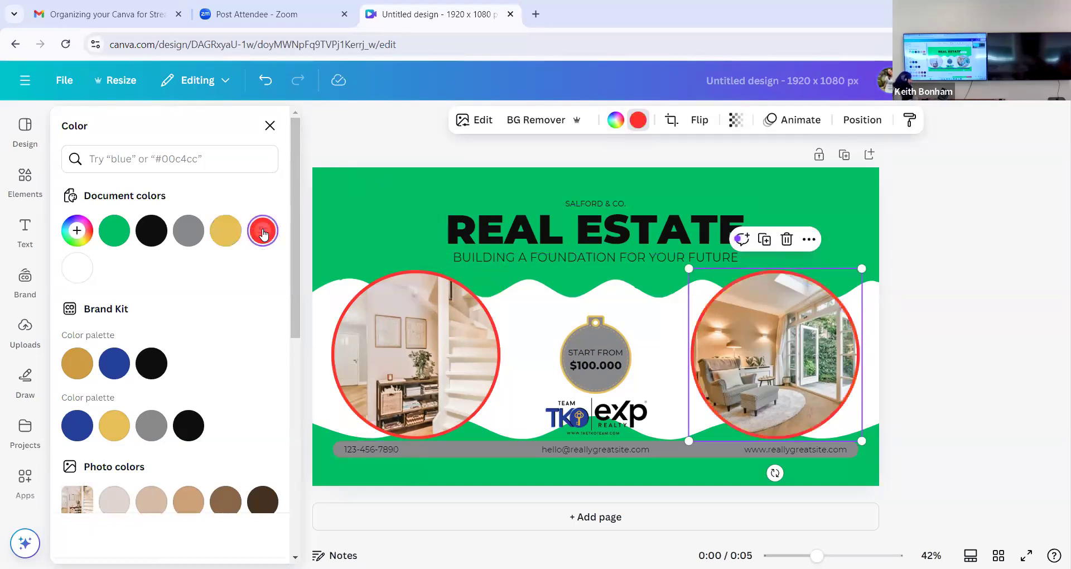
- Recolor both gold outline colors of the START FROM price tag to red #ff3131, keeping its gray fill
click(587, 337)
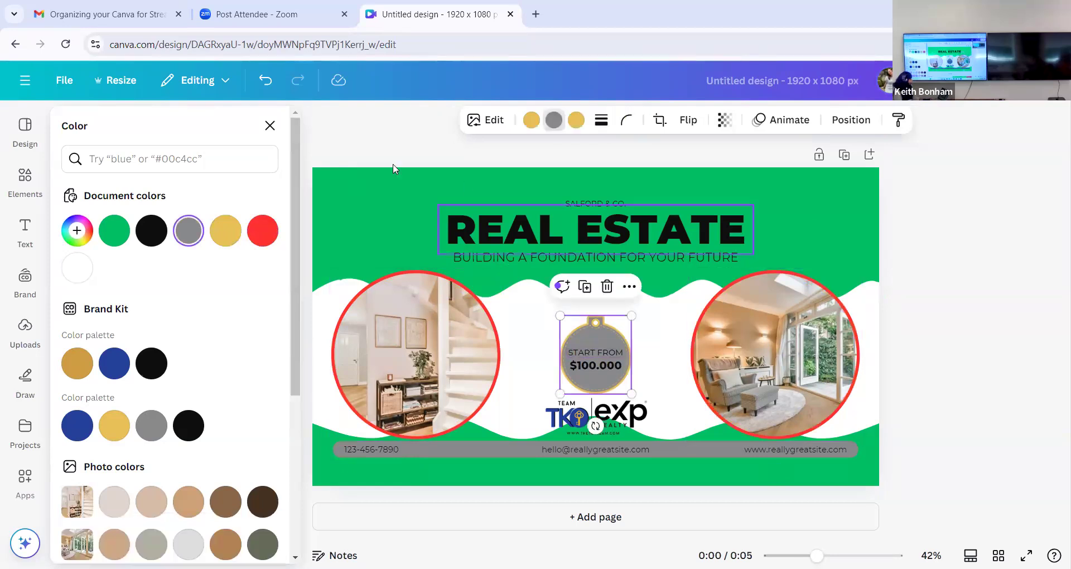
click(268, 234)
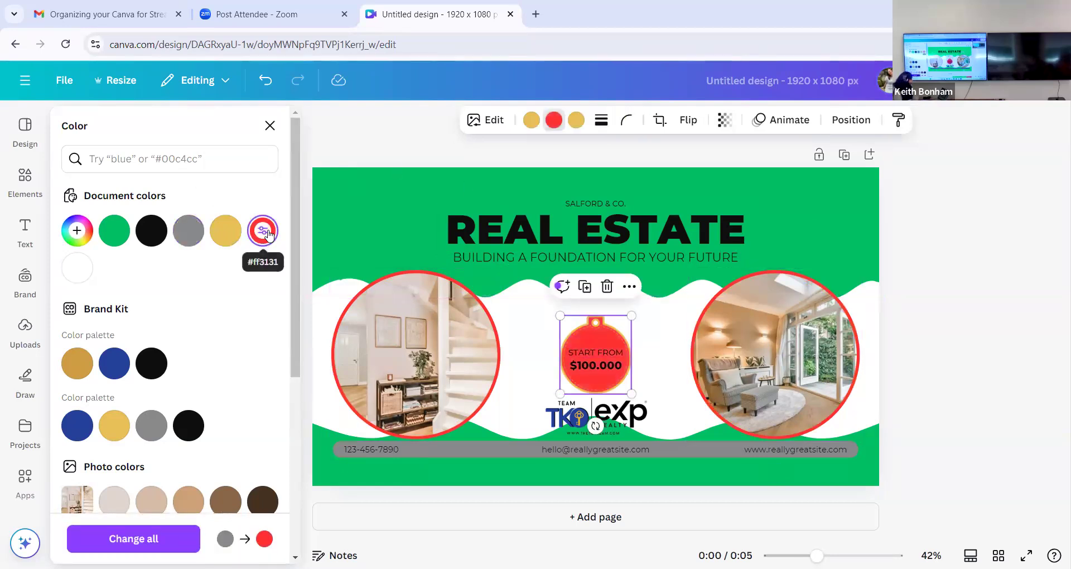
key(ctrl+z)
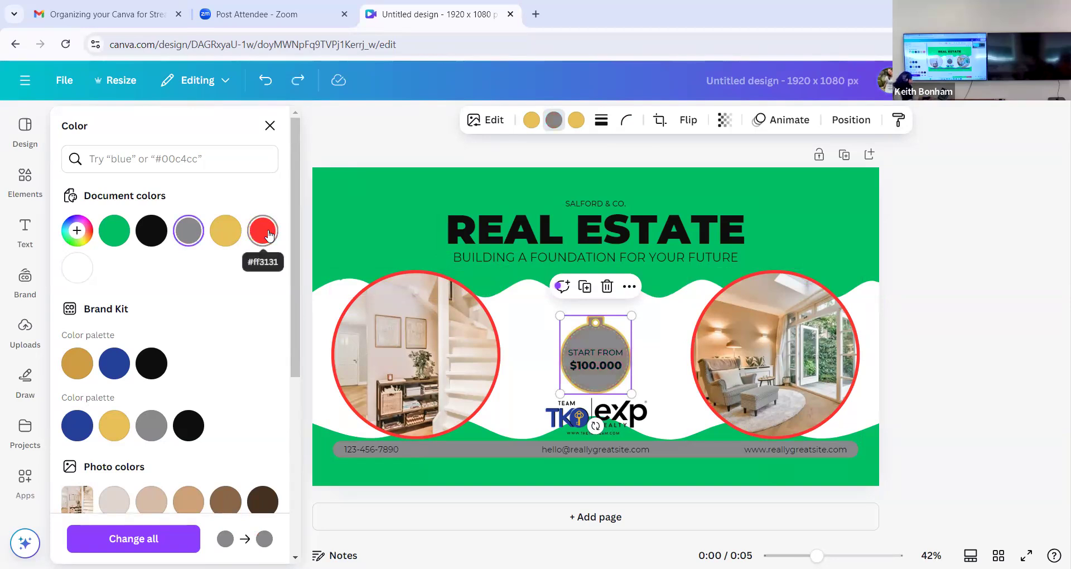
click(531, 120)
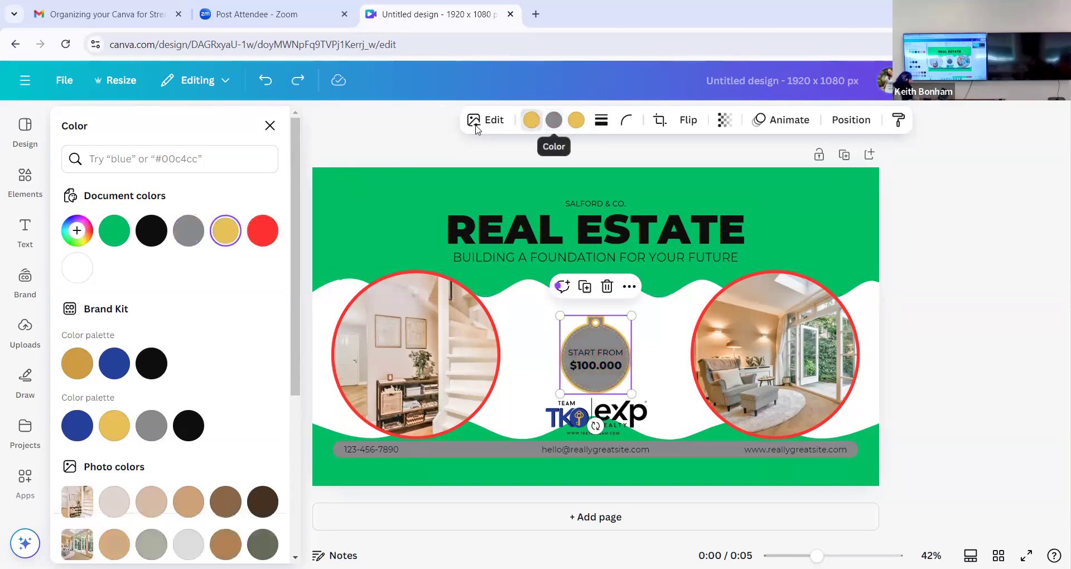
click(264, 233)
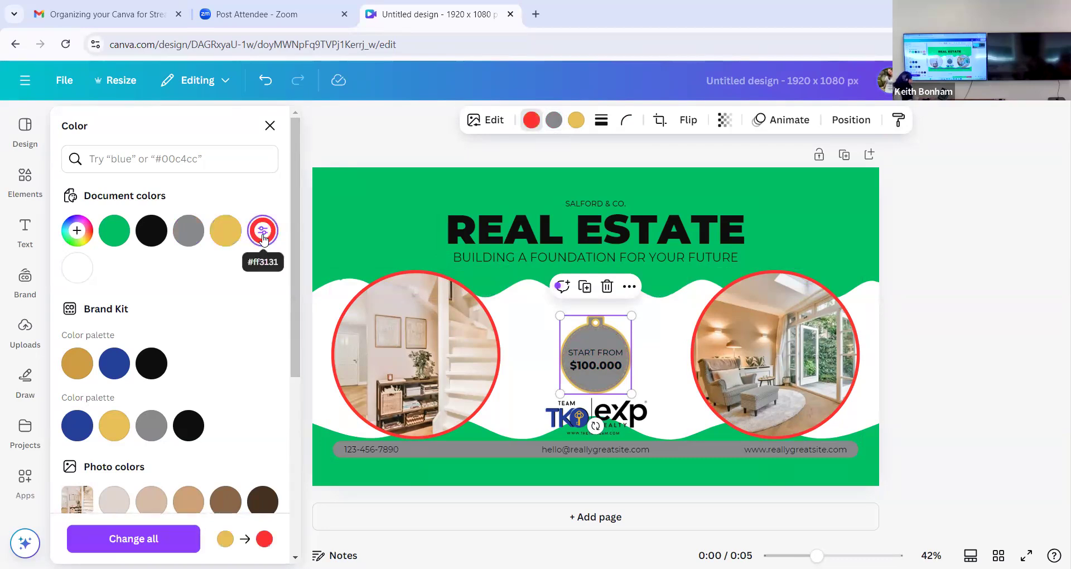
click(576, 121)
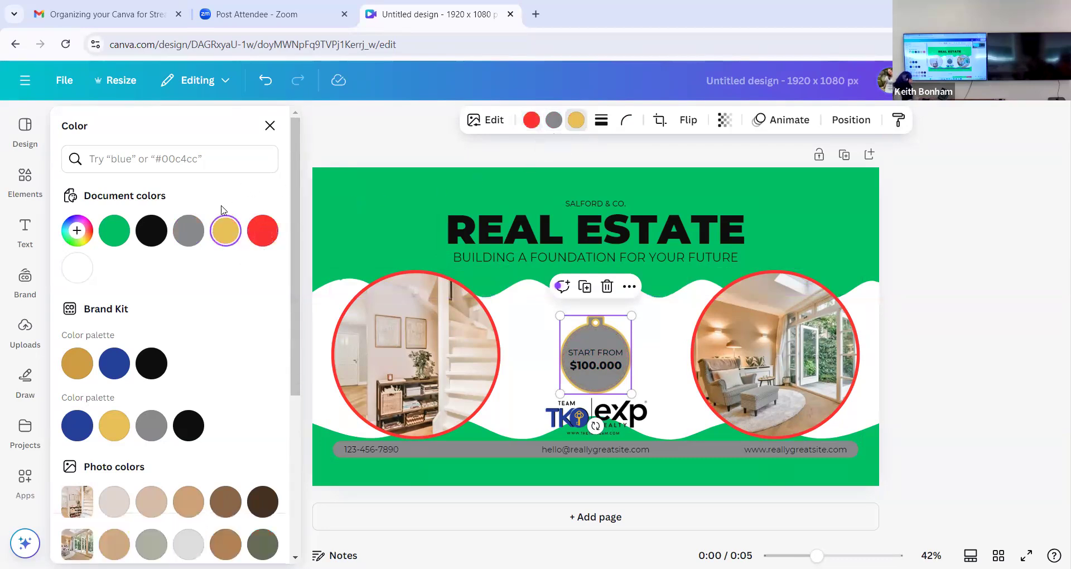
click(264, 233)
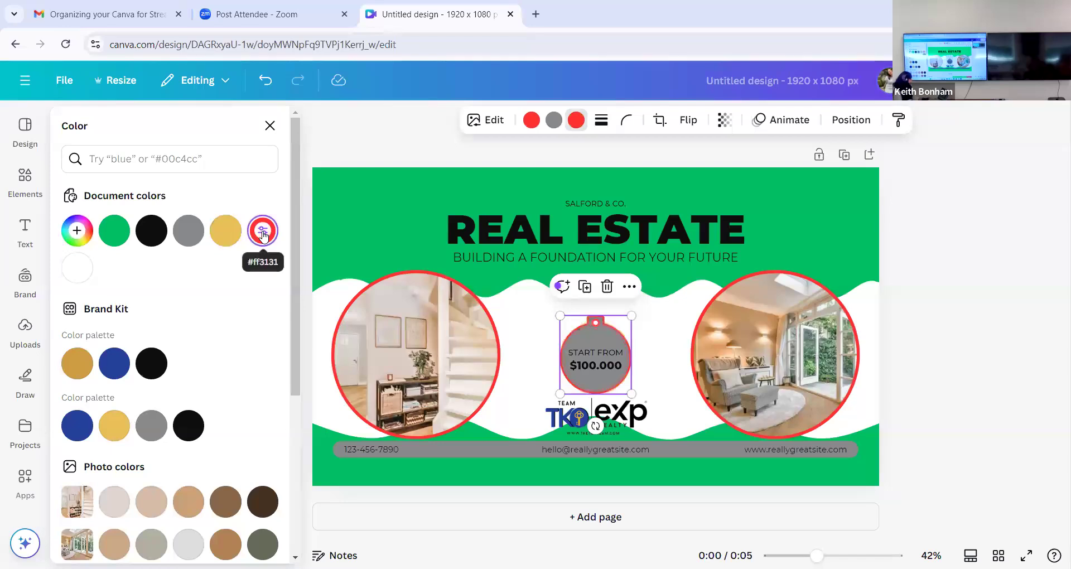
click(928, 376)
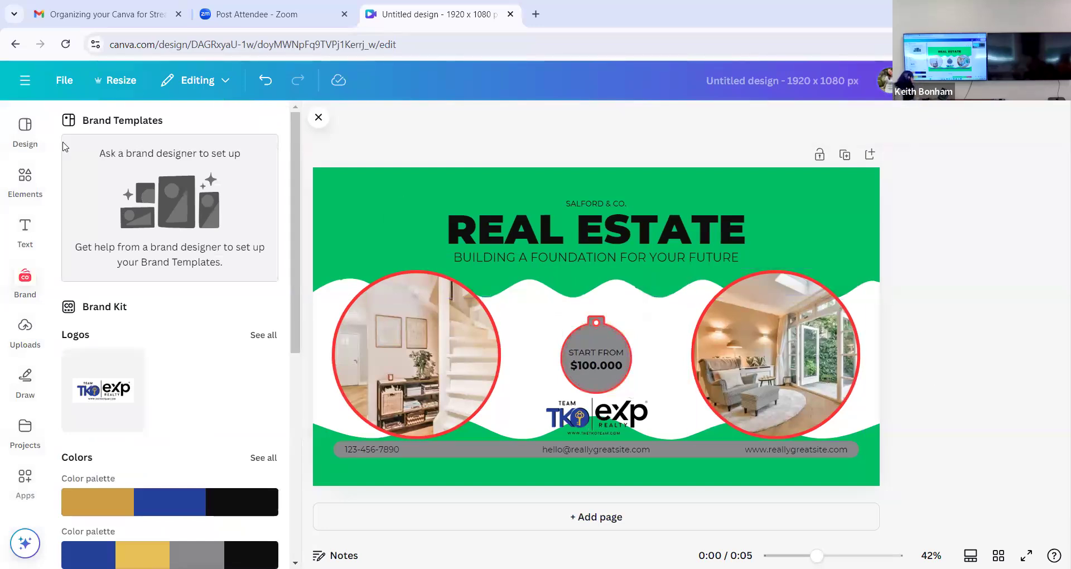
- Browse the Christmas design templates for examples of holiday color schemes
click(30, 139)
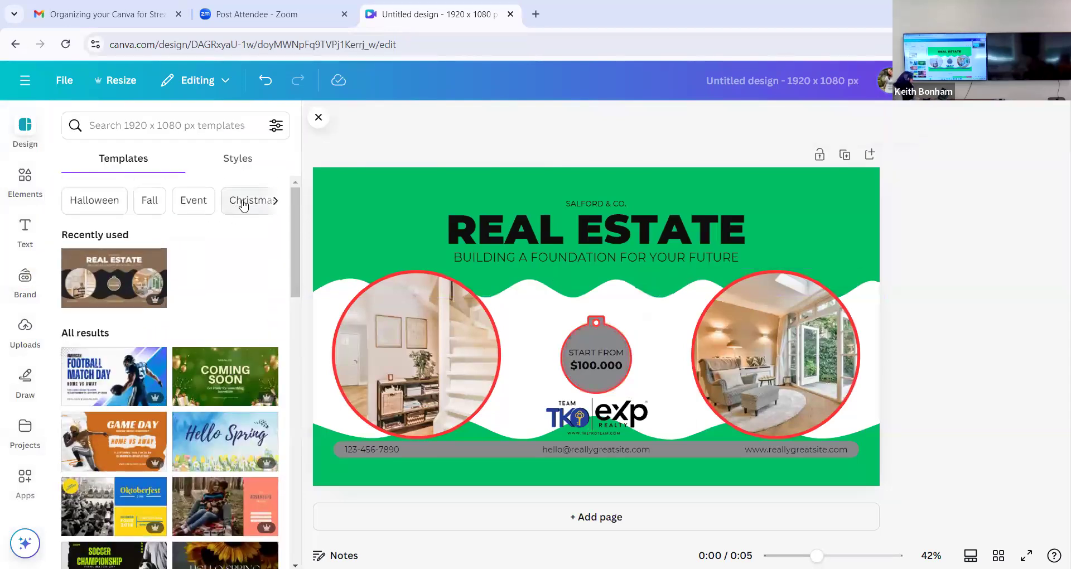
click(243, 202)
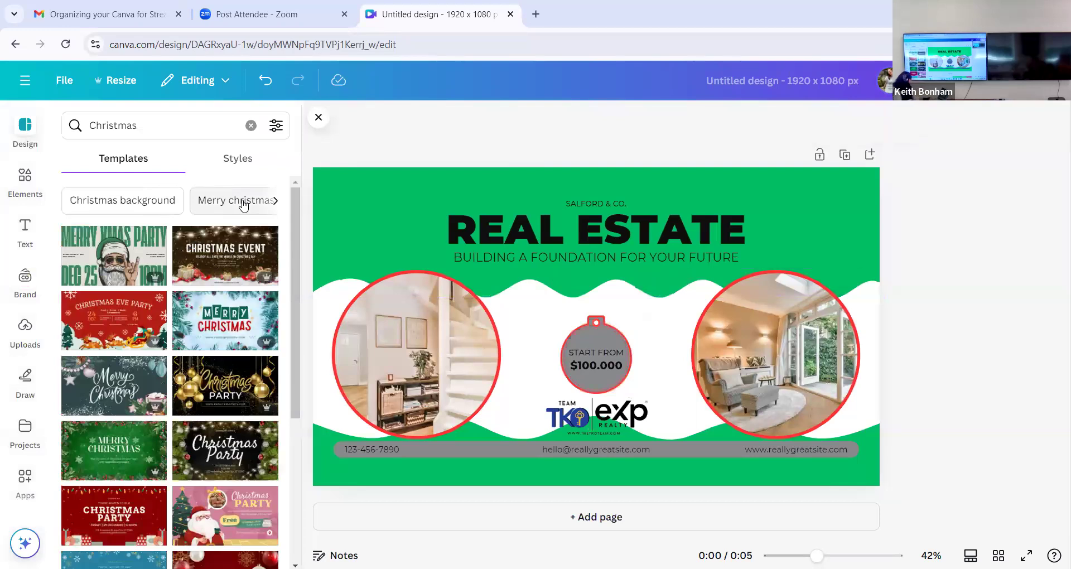
scroll(170, 396, down, 3)
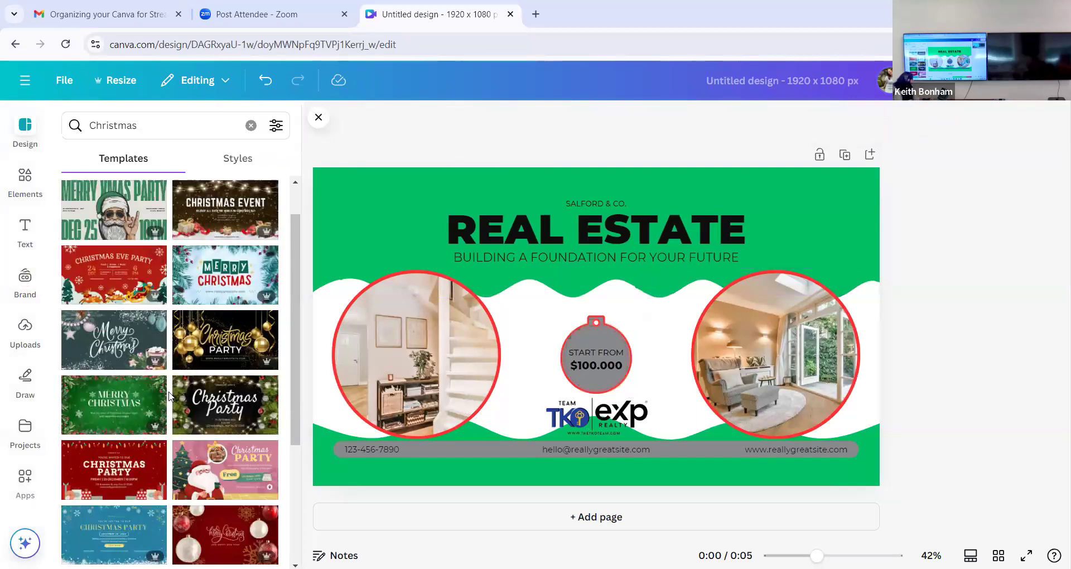
scroll(159, 477, down, 3)
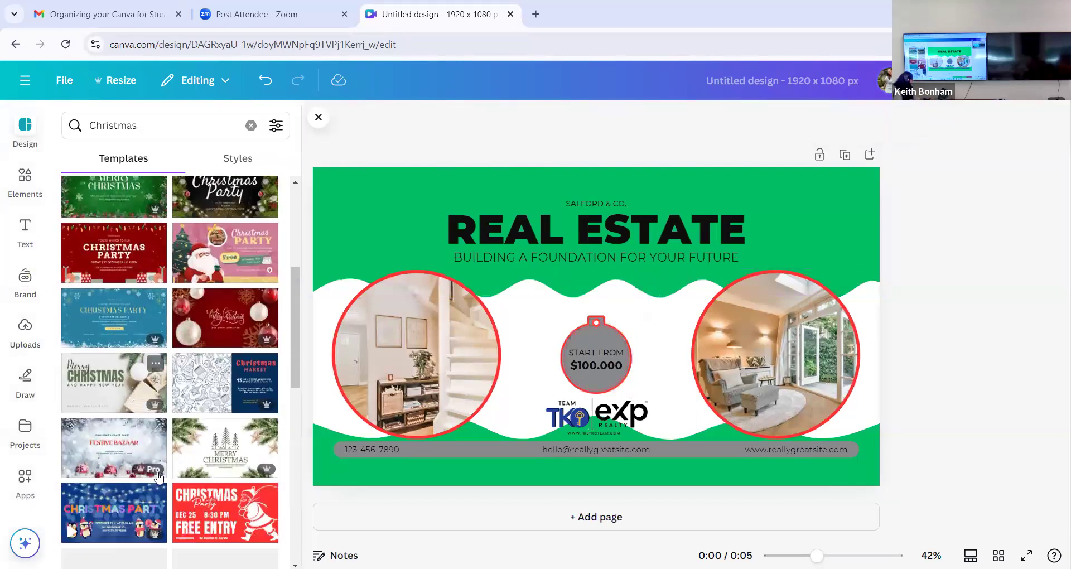
scroll(159, 478, down, 2)
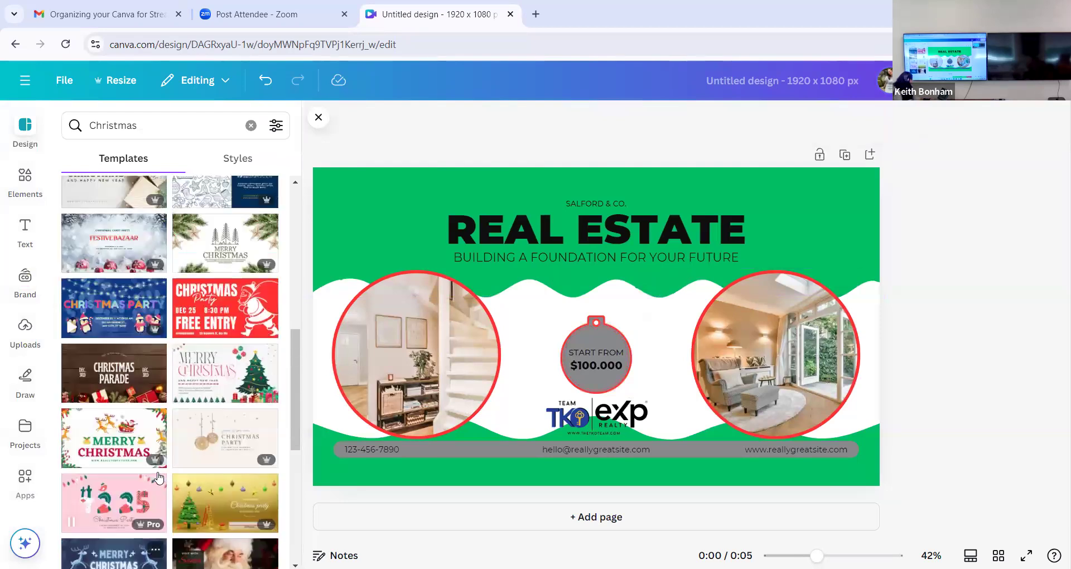
scroll(158, 477, down, 2)
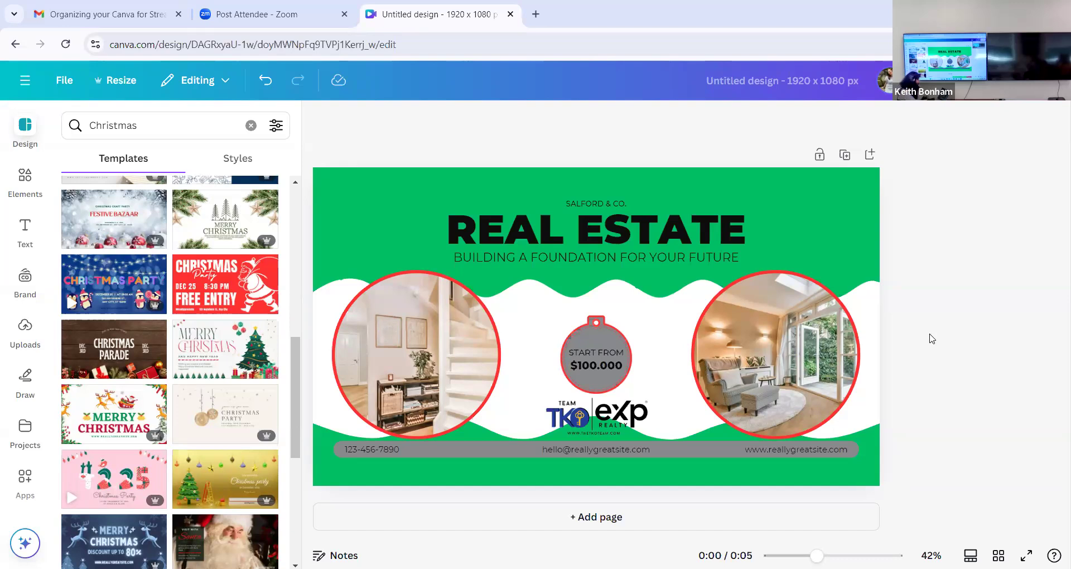
- Open the That Cosplaying Realtor folder among the projects and find its images
click(25, 335)
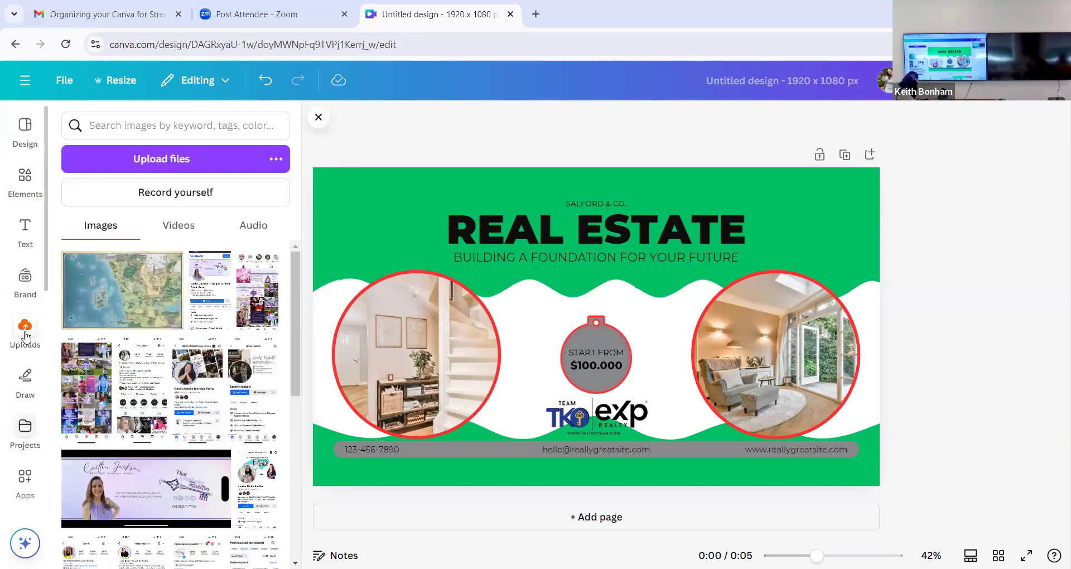
click(25, 431)
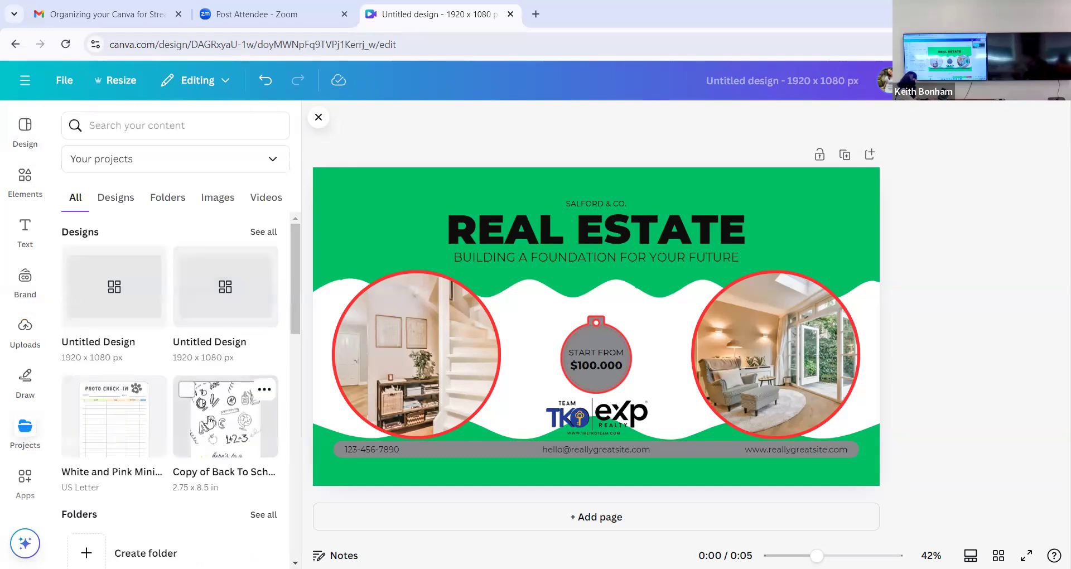
scroll(209, 422, down, 3)
scroll(209, 422, up, 3)
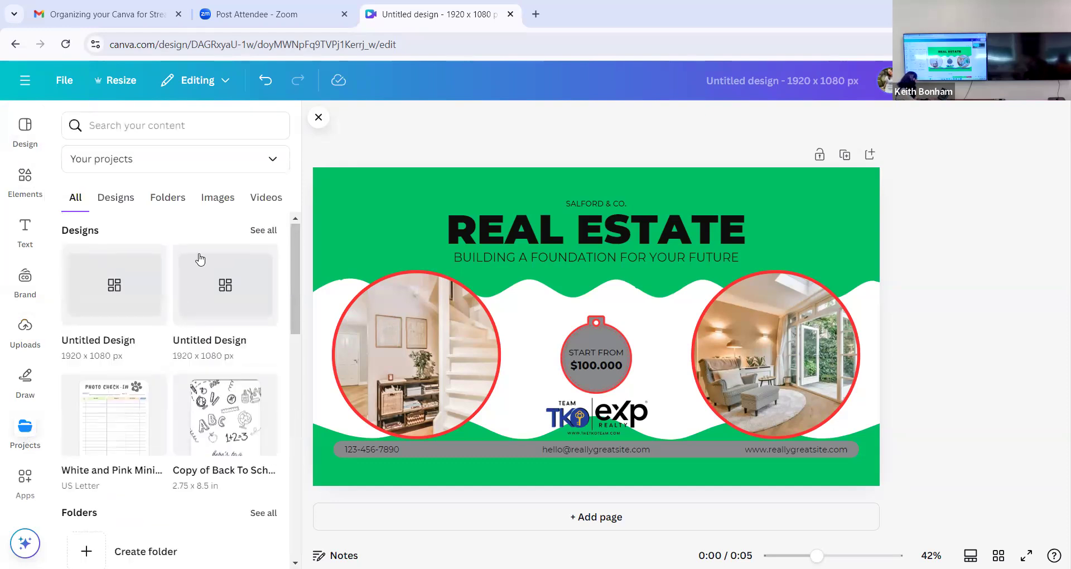
click(179, 200)
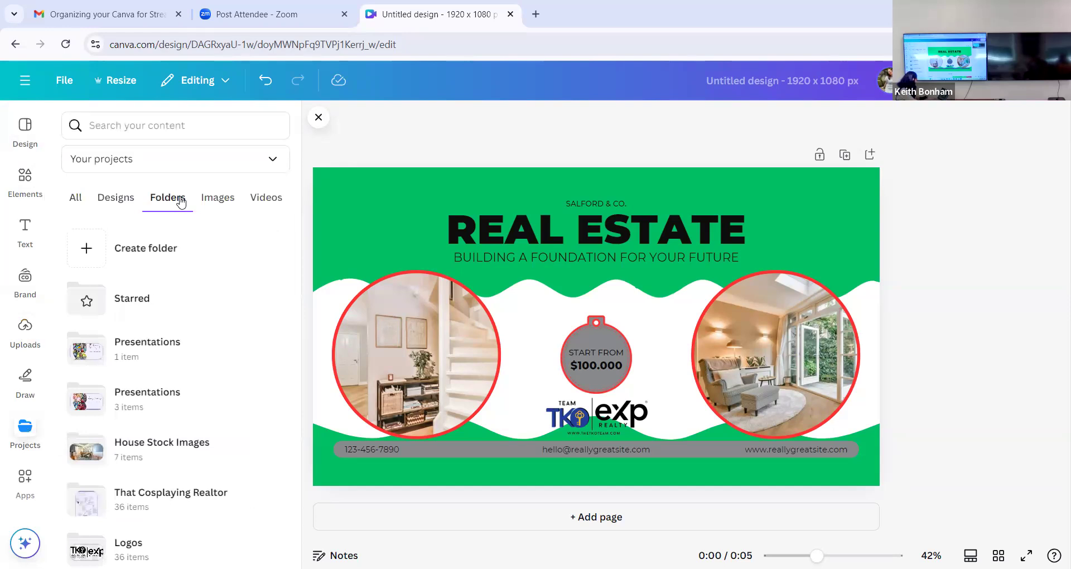
scroll(199, 409, down, 2)
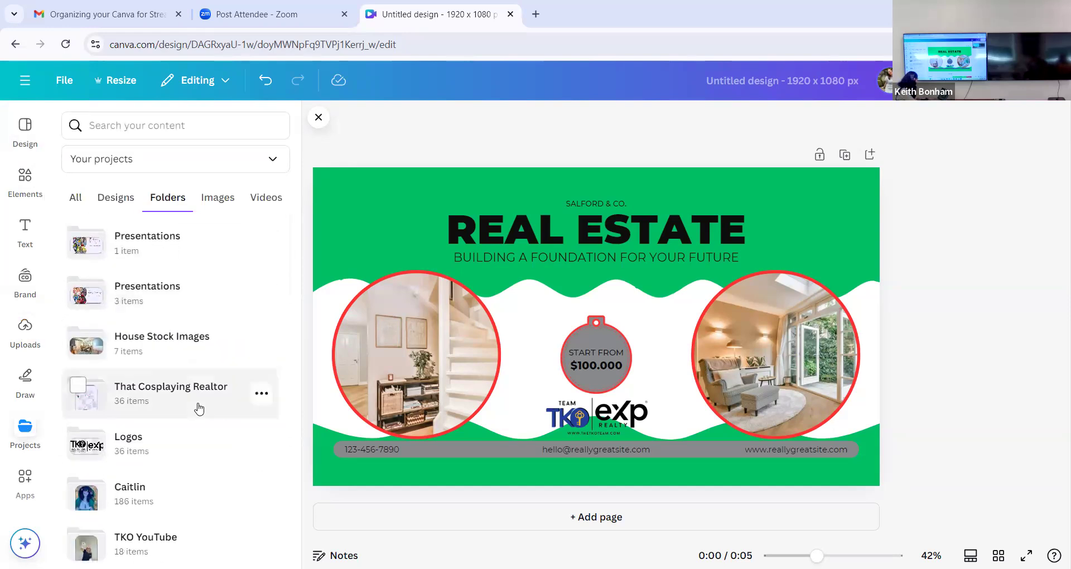
click(160, 404)
scroll(212, 498, down, 1)
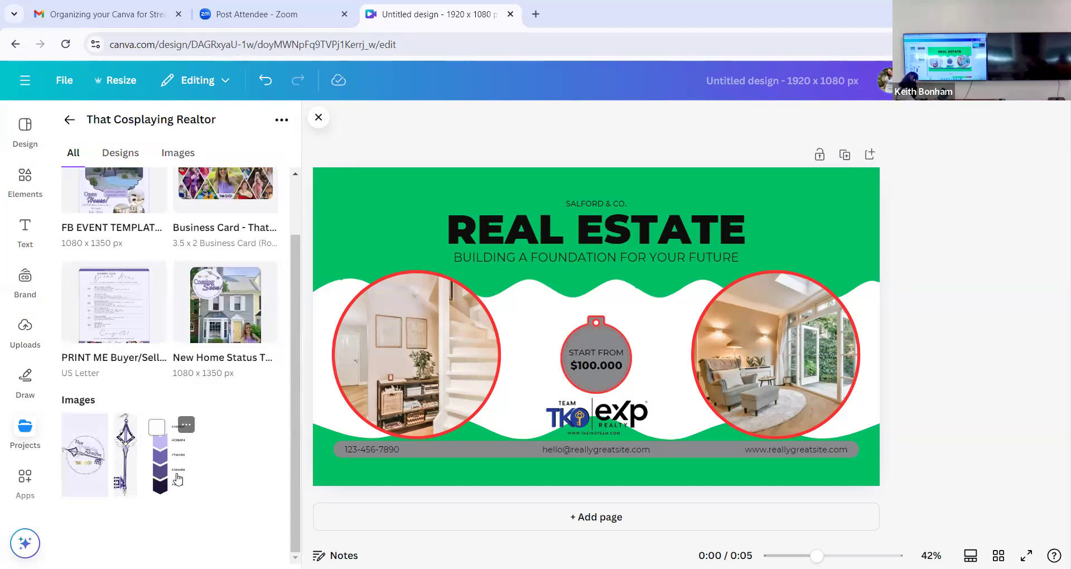
- Add the purple palette image to the page and crop it to the swatch column, cutting off the hex codes and side margin
click(170, 446)
drag(654, 428, 549, 461)
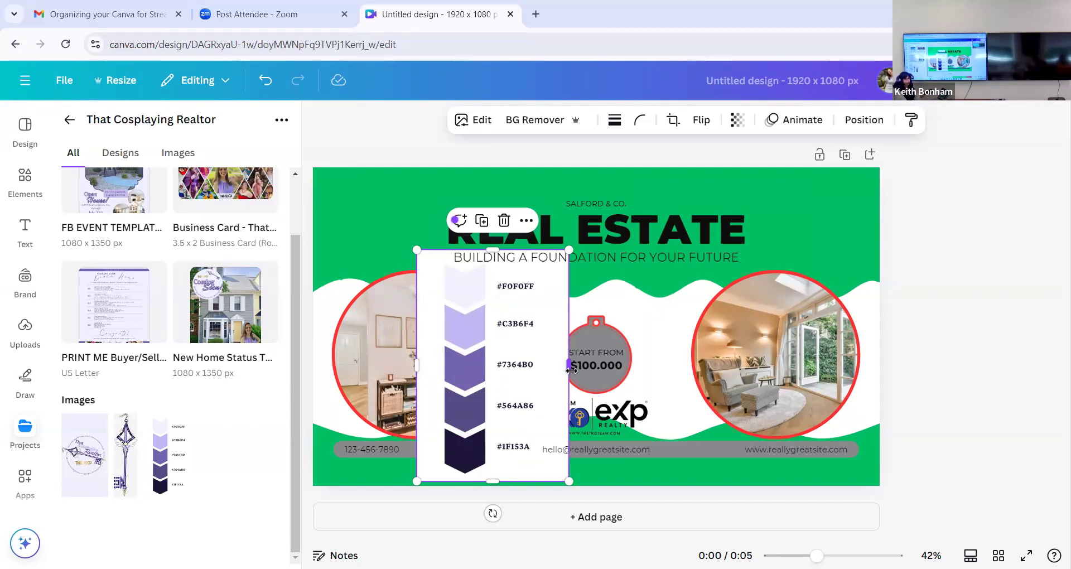
drag(571, 370, 495, 356)
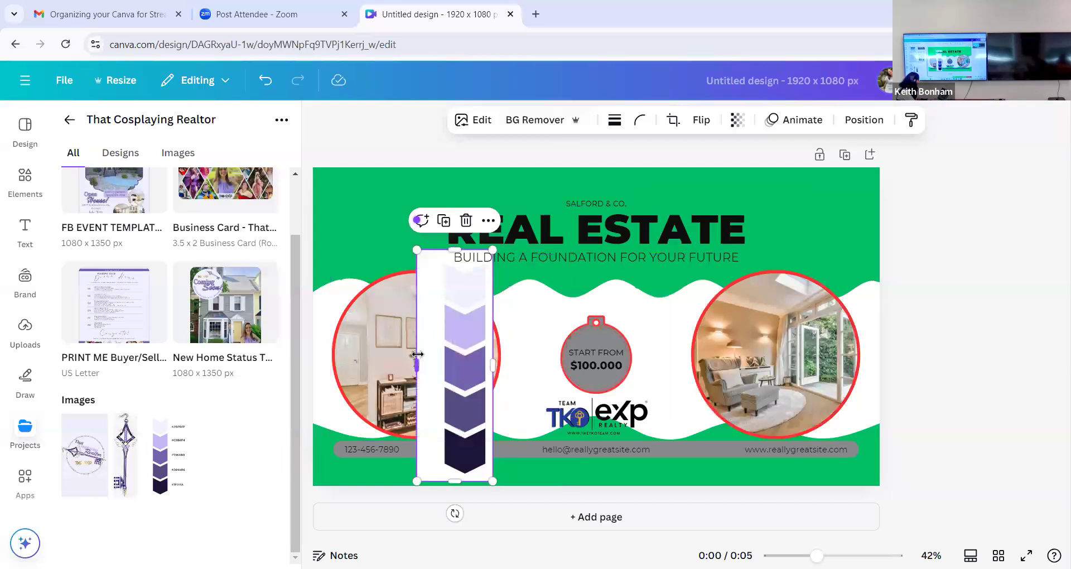
drag(417, 363, 441, 358)
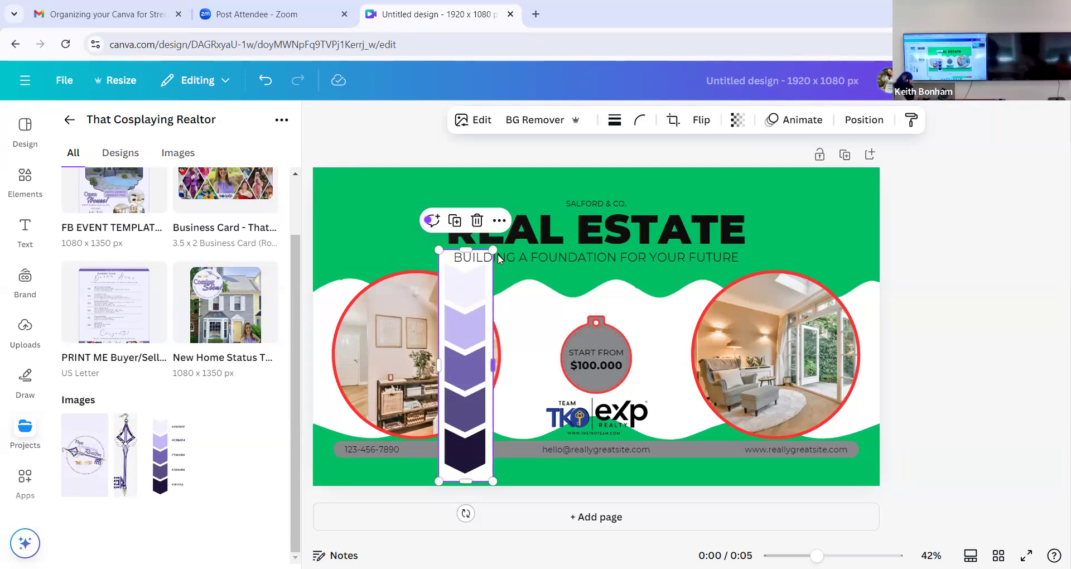
- Apply the cropped palette image's colors to the whole page
click(499, 221)
mouse_move(557, 556)
scroll(557, 552, down, 2)
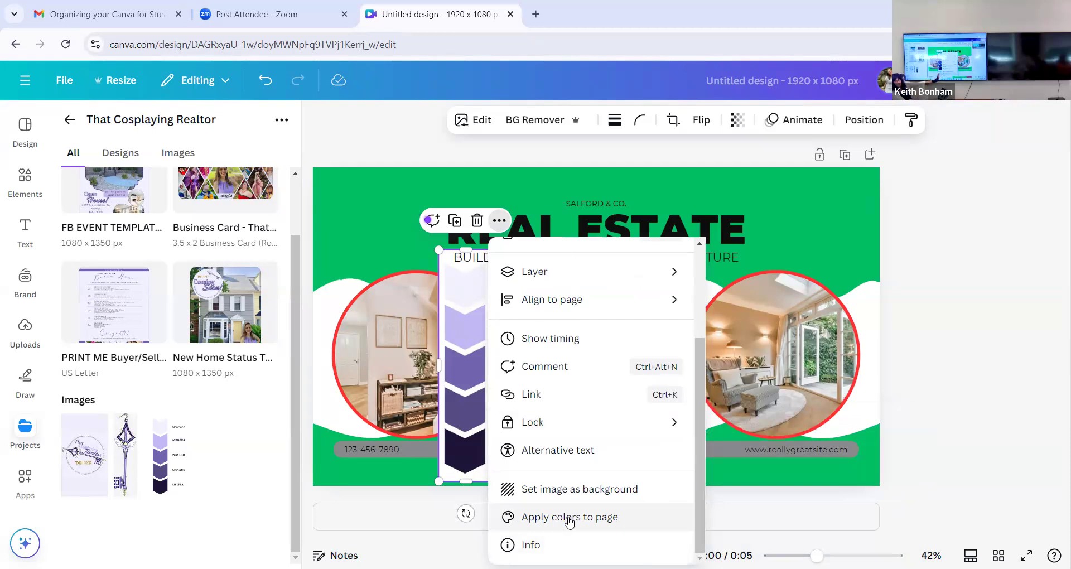
click(568, 519)
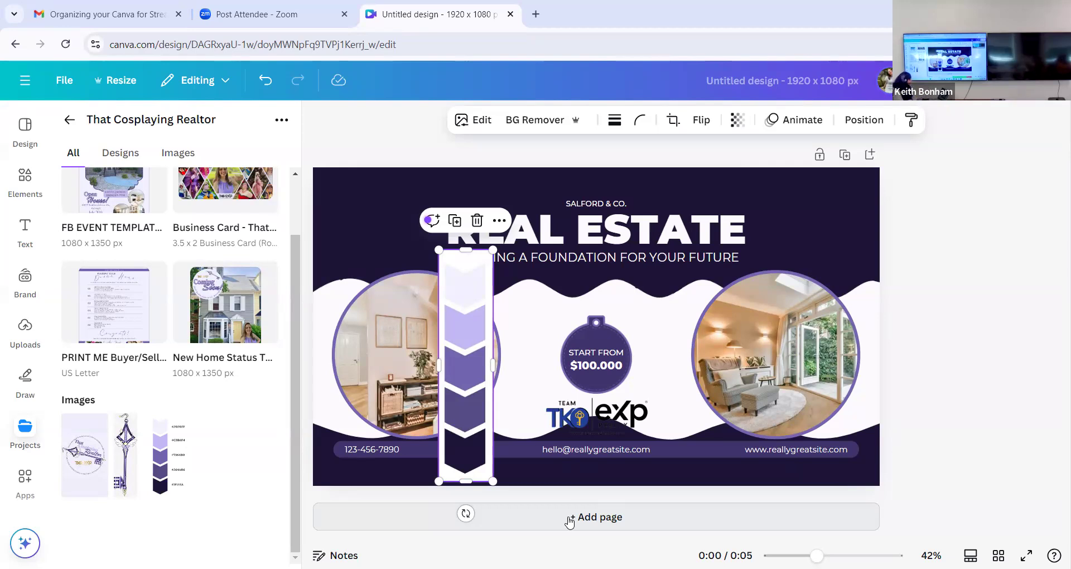
- Reapply the palette image's colors to the page to shuffle how they are distributed
click(499, 220)
scroll(533, 471, down, 3)
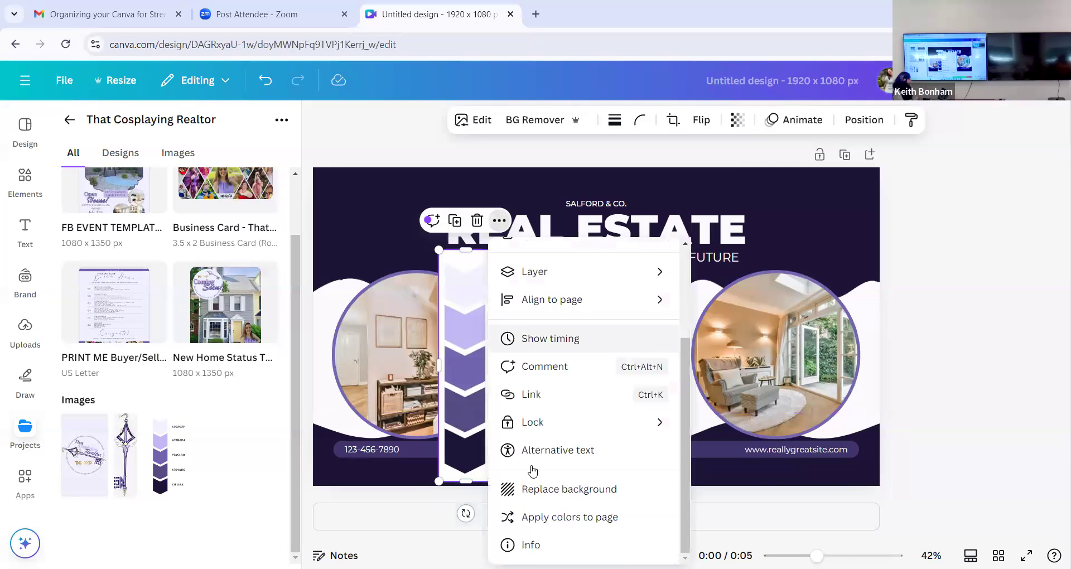
click(560, 517)
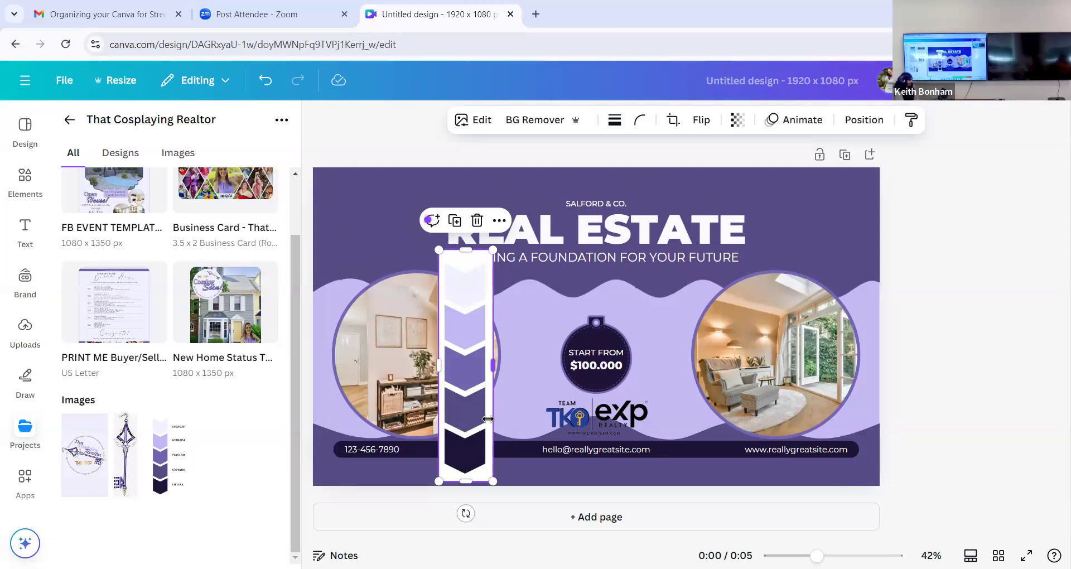
- Search the web in a new tab for "color palette generator" and open Canva's Color palette generator page
click(536, 15)
text(color pal)
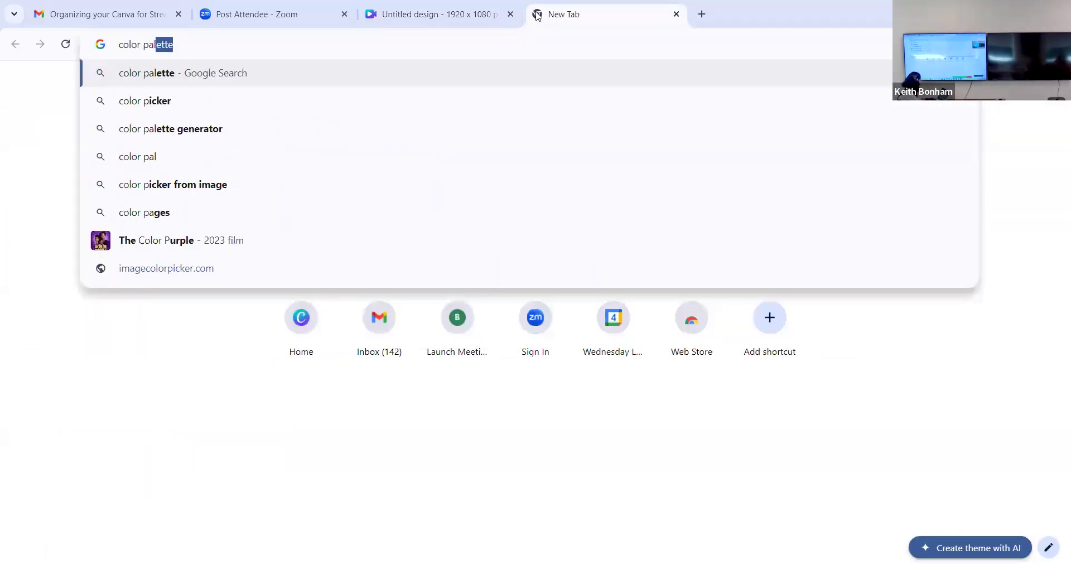
text(ette generator)
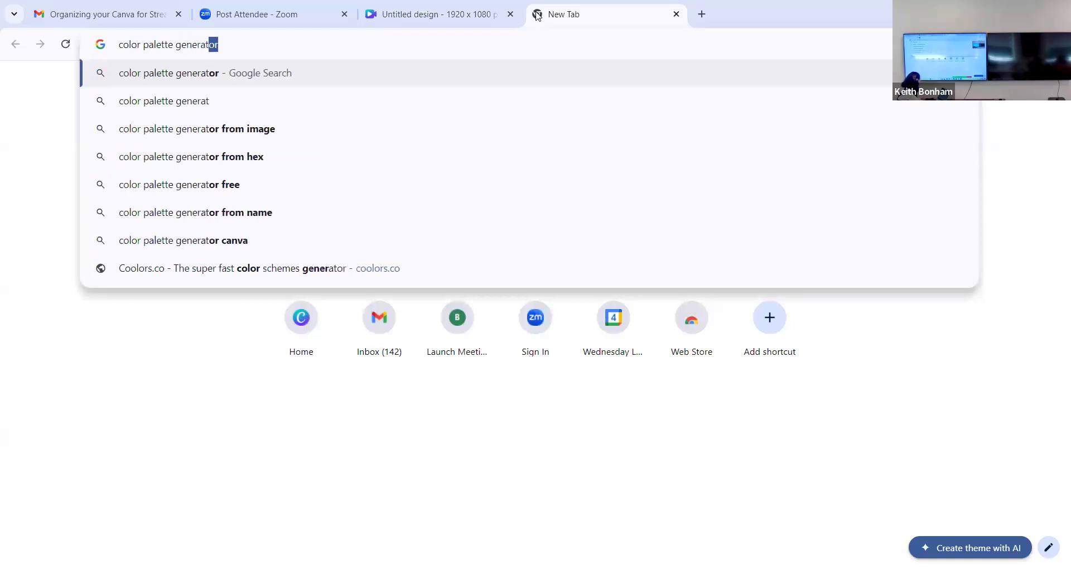
key(Return)
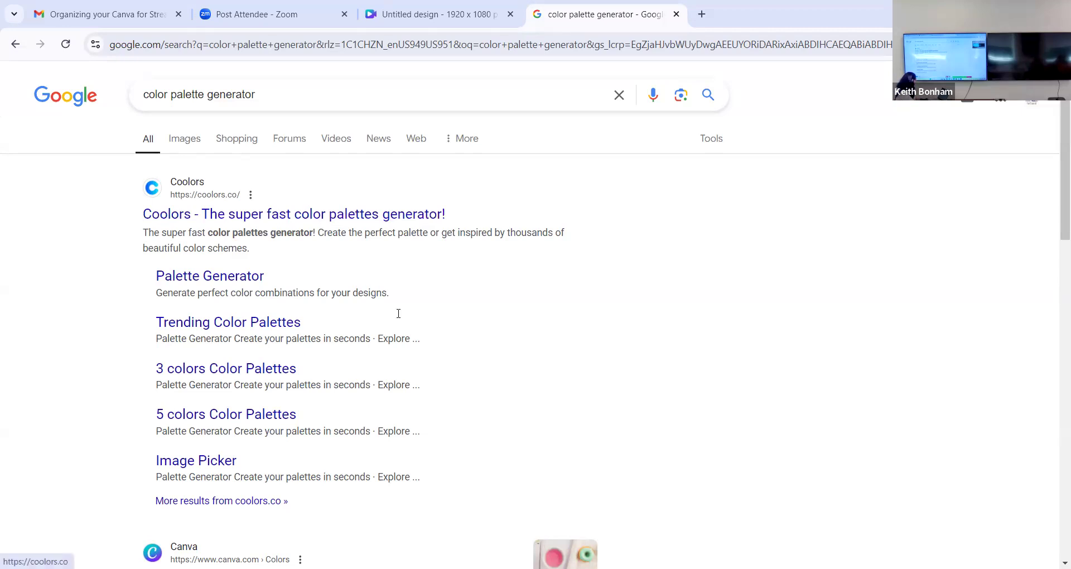
scroll(397, 310, down, 3)
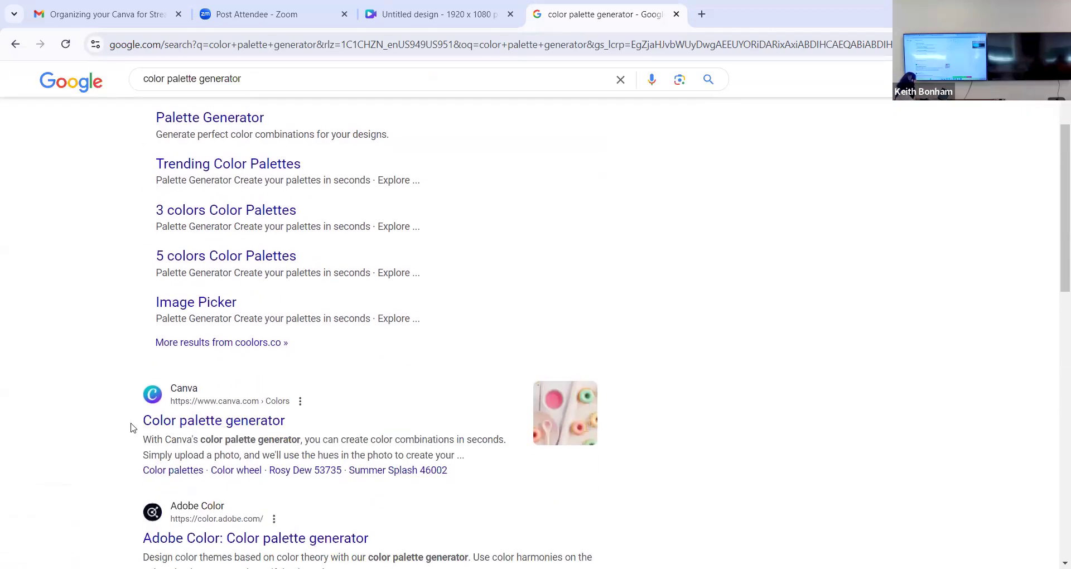
scroll(131, 426, down, 1)
click(228, 382)
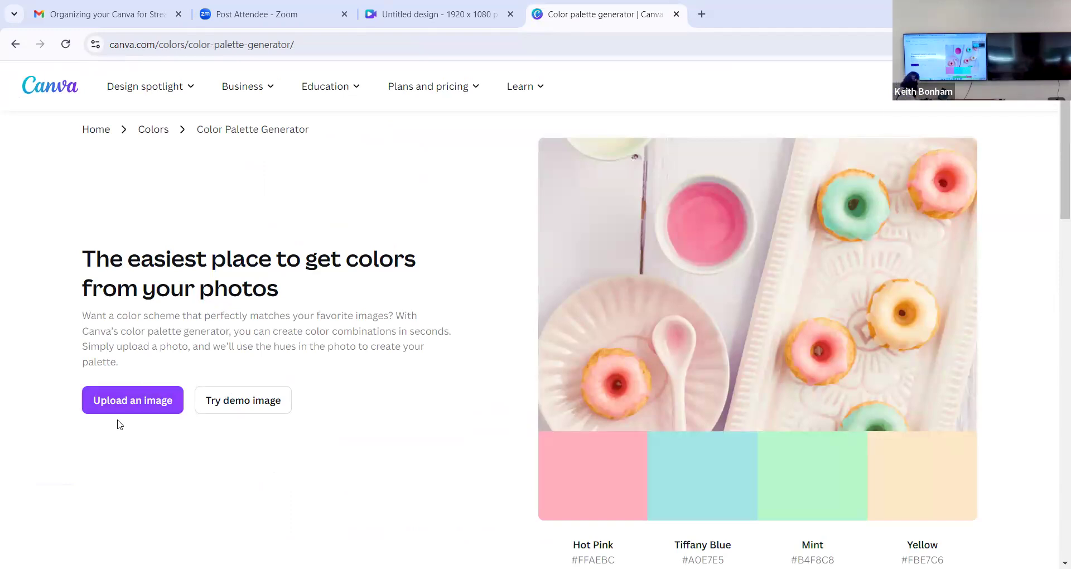
right_click(686, 264)
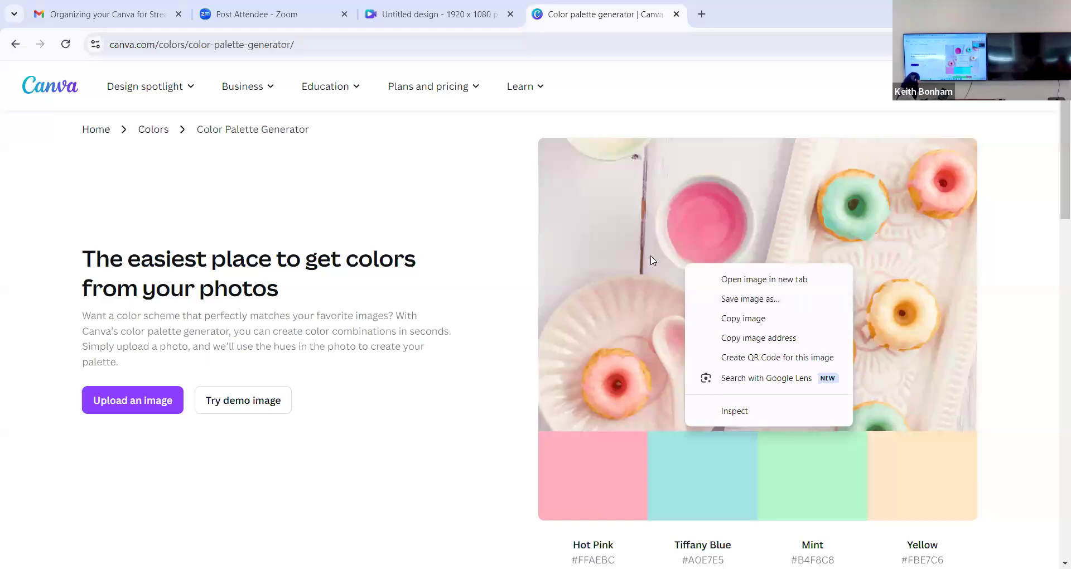
click(697, 22)
- Run a Google image search for "flower" in a separate tab
click(701, 14)
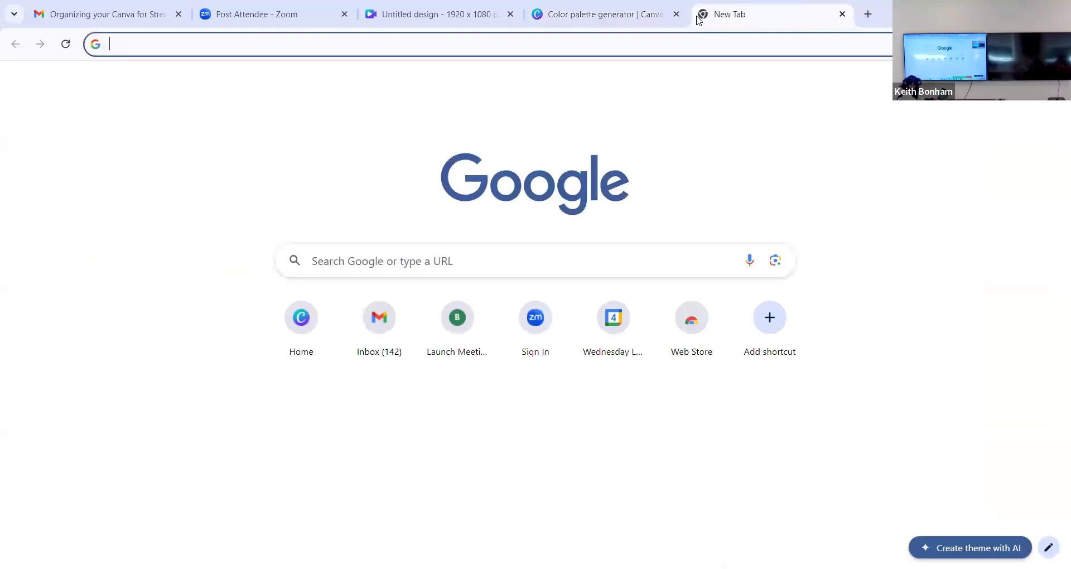
text(flower)
key(Return)
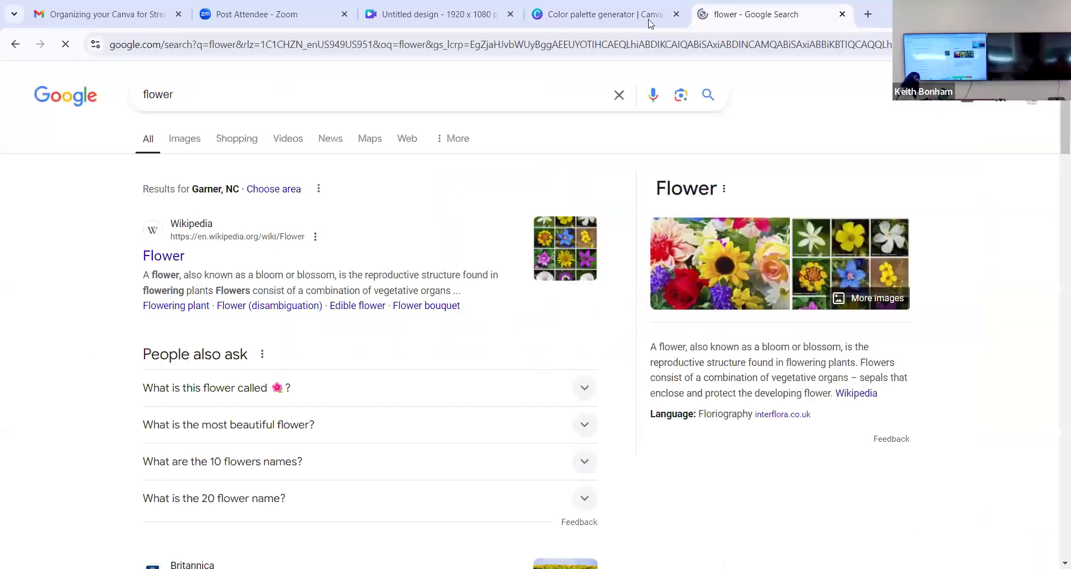
click(189, 139)
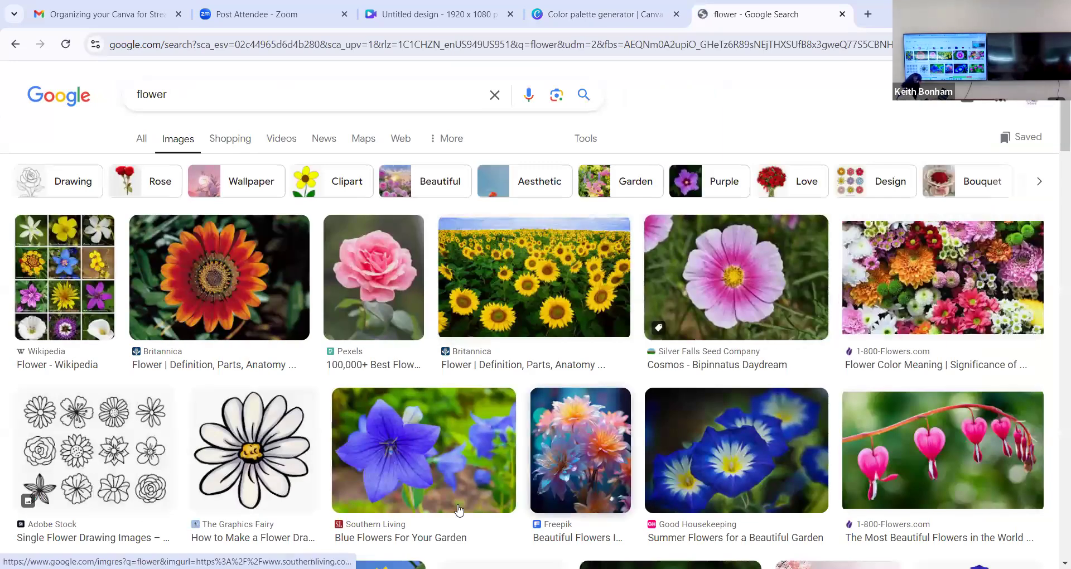
- Save the Pexels red and pink rose photo to the Desktop as a JPEG named FLOWER PALETTE
scroll(556, 454, down, 3)
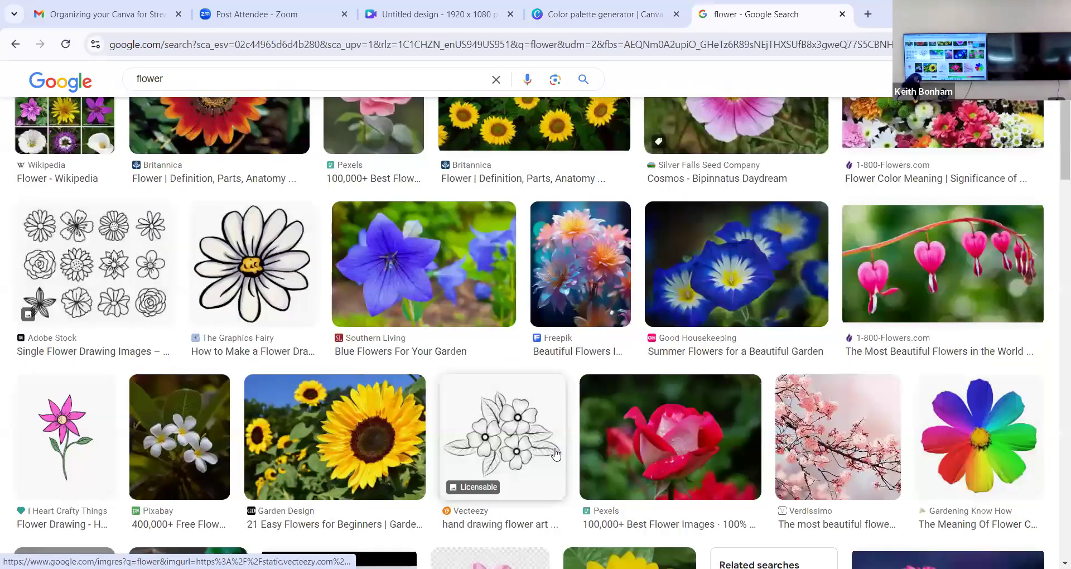
scroll(554, 452, down, 1)
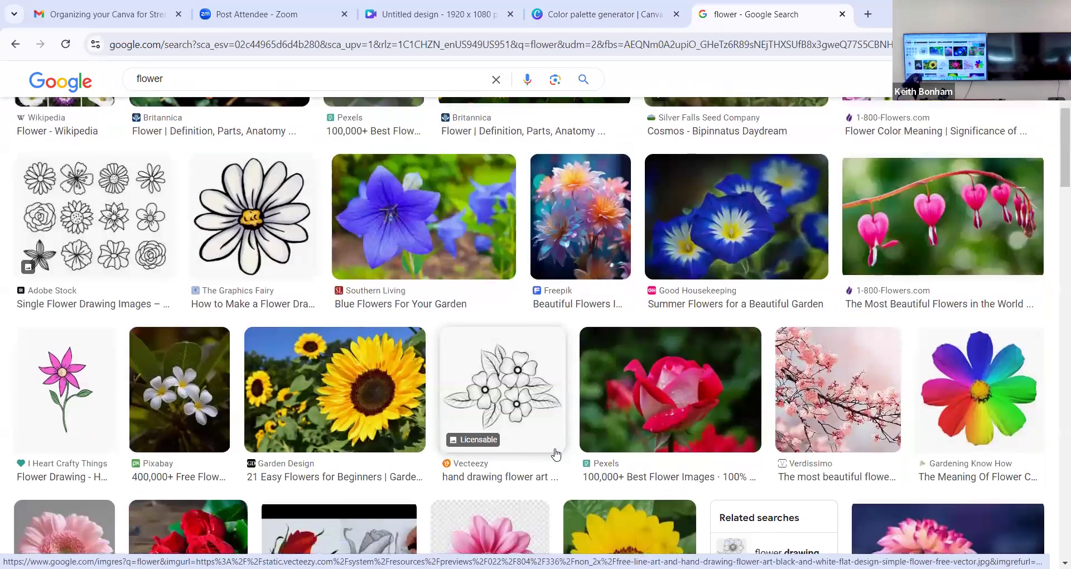
scroll(685, 376, down, 1)
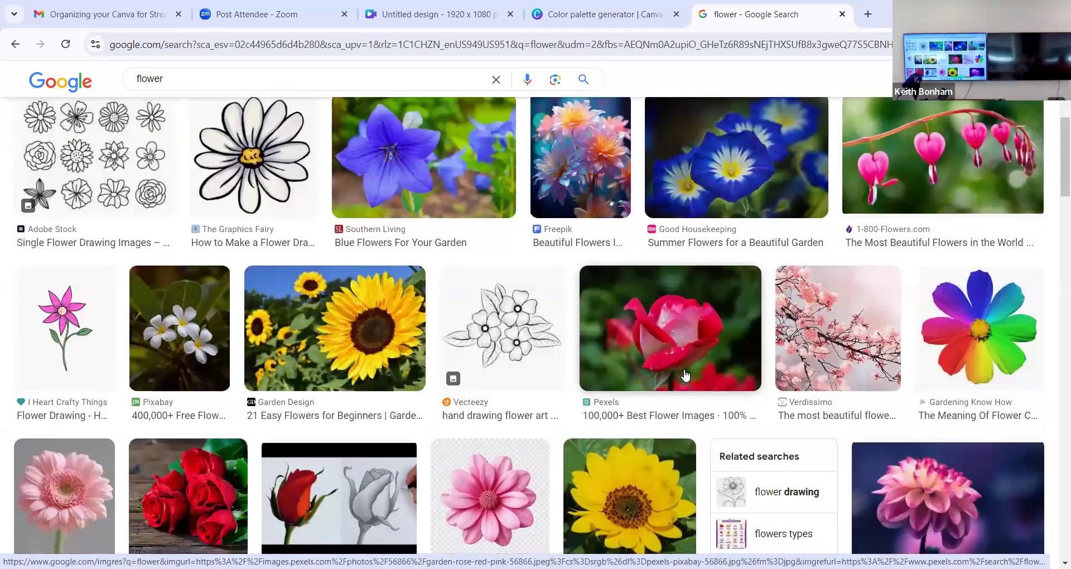
right_click(664, 329)
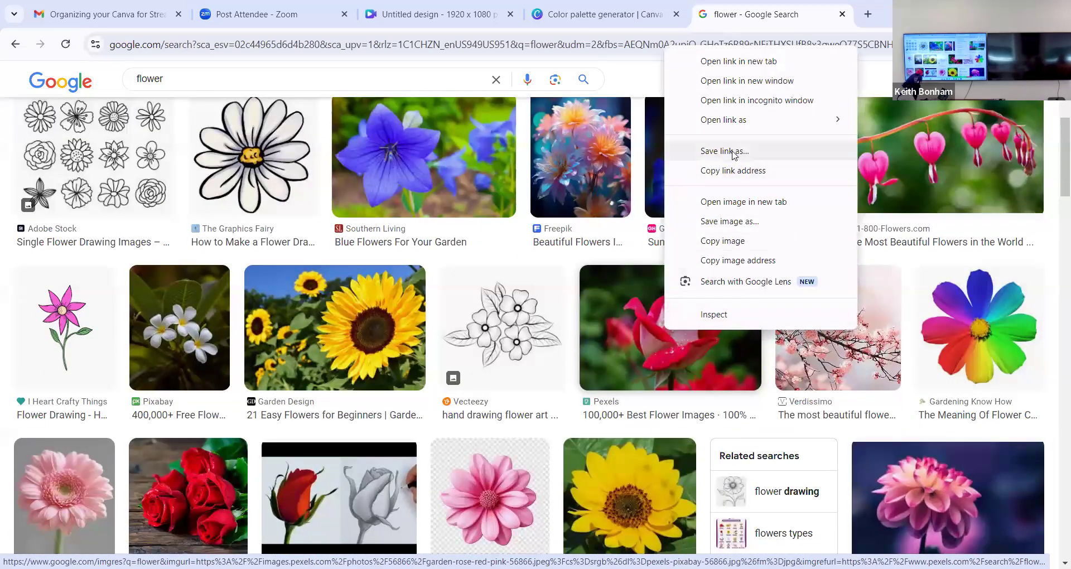
click(761, 225)
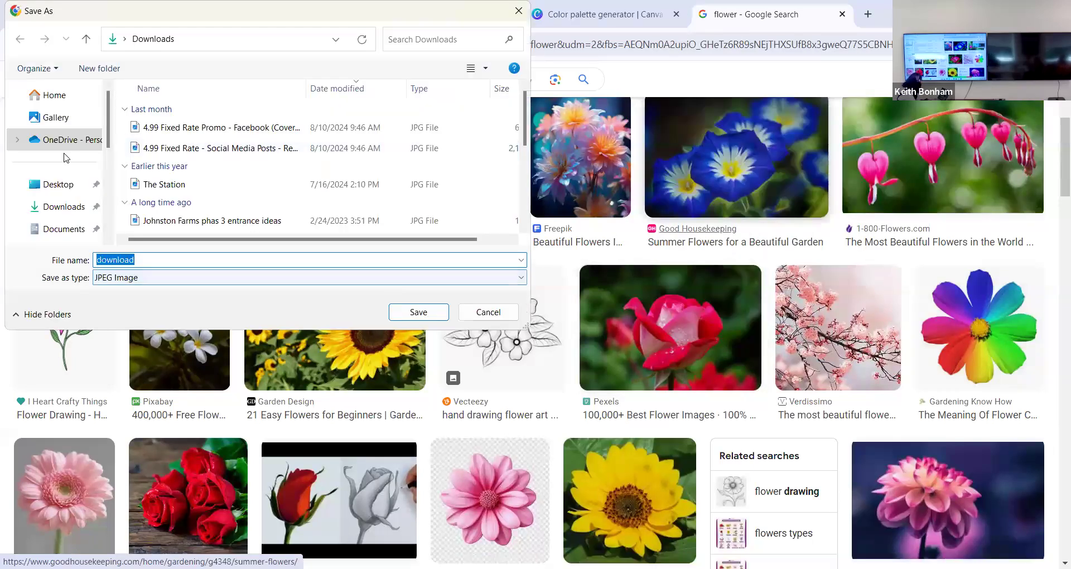
click(63, 188)
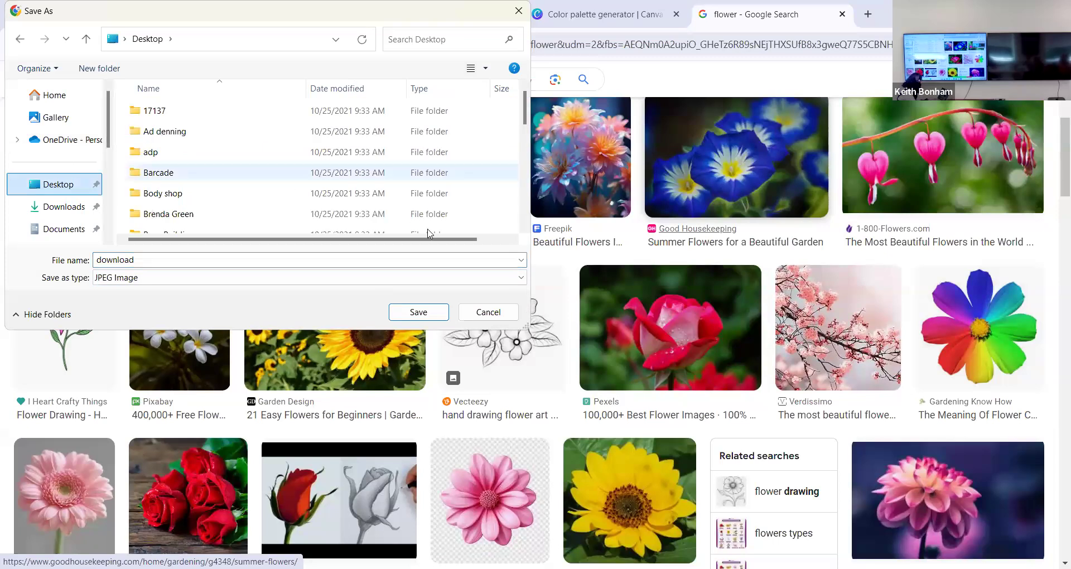
click(299, 256)
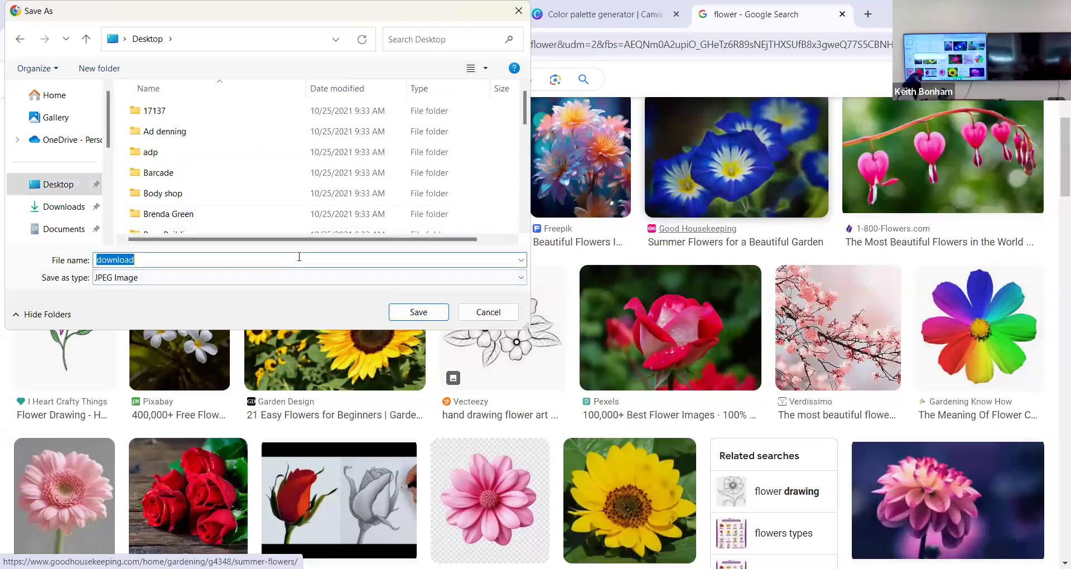
text(FLOWER PALETTE)
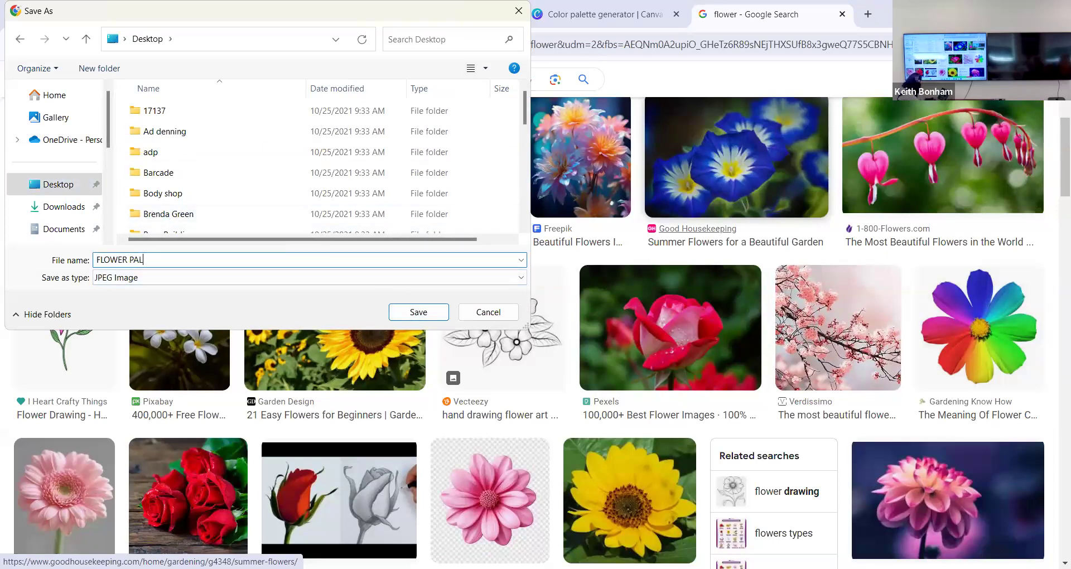
key(Return)
- Upload the FLOWER PALETTE image from the Desktop to Canva's color palette generator to extract its colors
click(564, 5)
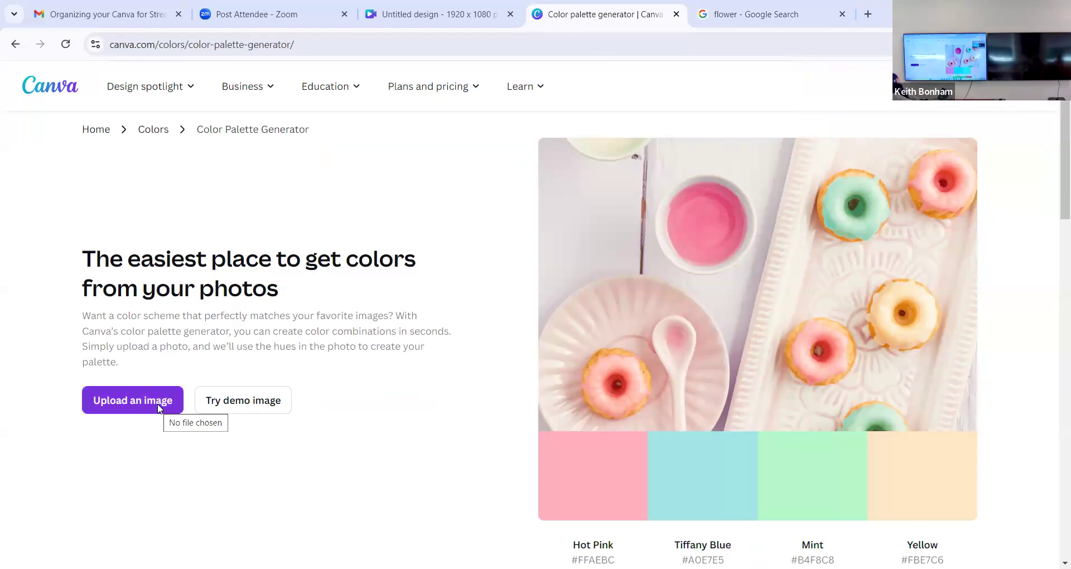
click(158, 409)
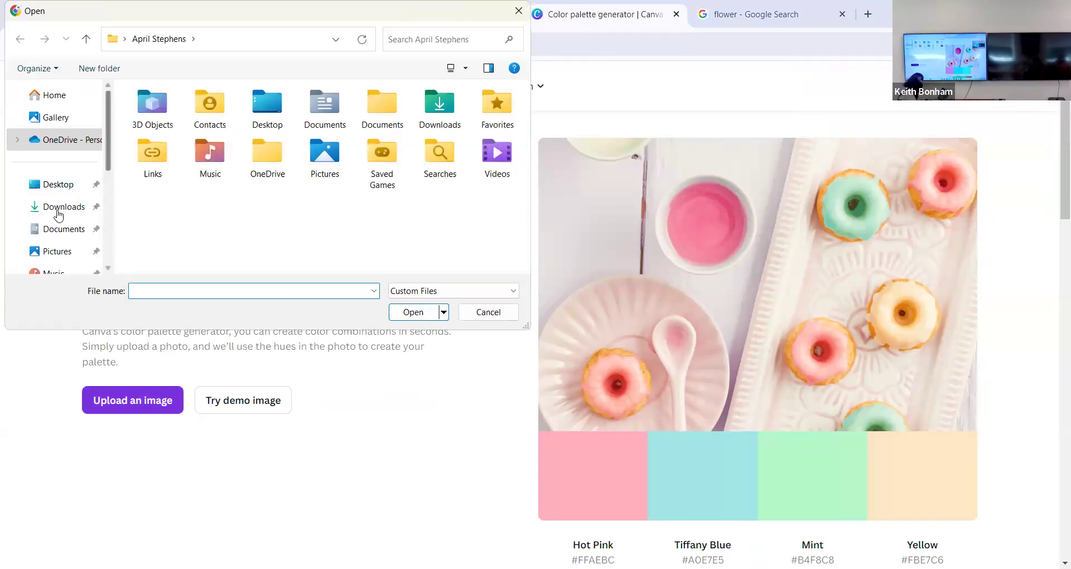
click(58, 184)
scroll(187, 223, down, 10)
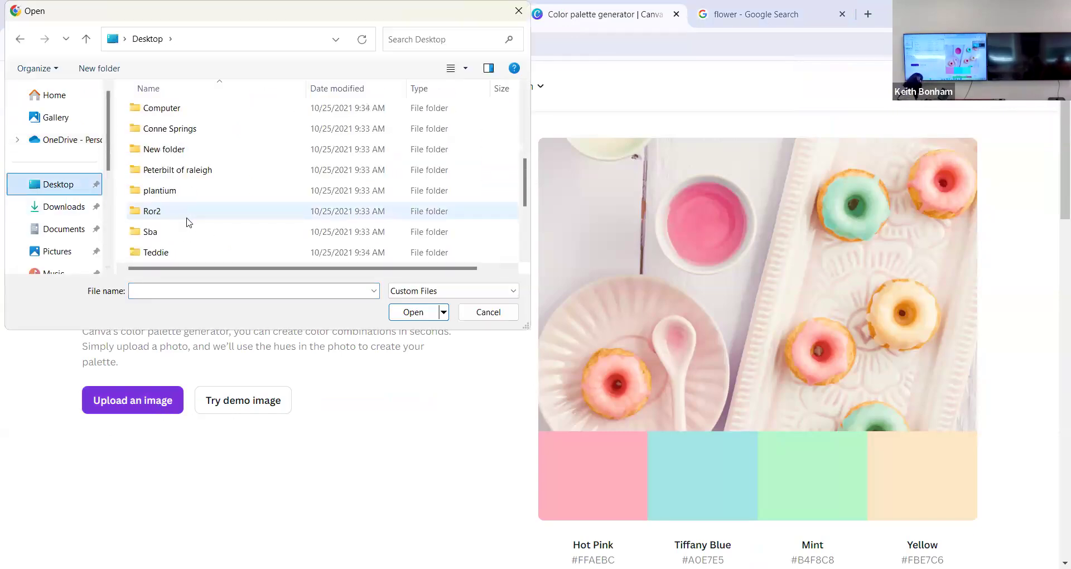
click(189, 234)
click(413, 311)
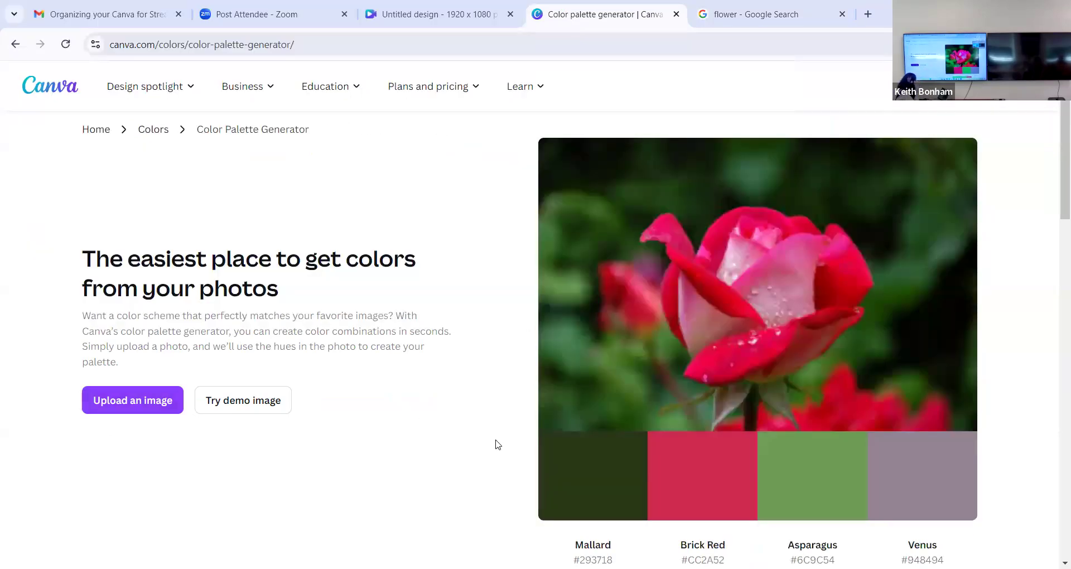
- Cycle through eight demo images in the palette generator and examine the color palette made from each
scroll(498, 444, down, 1)
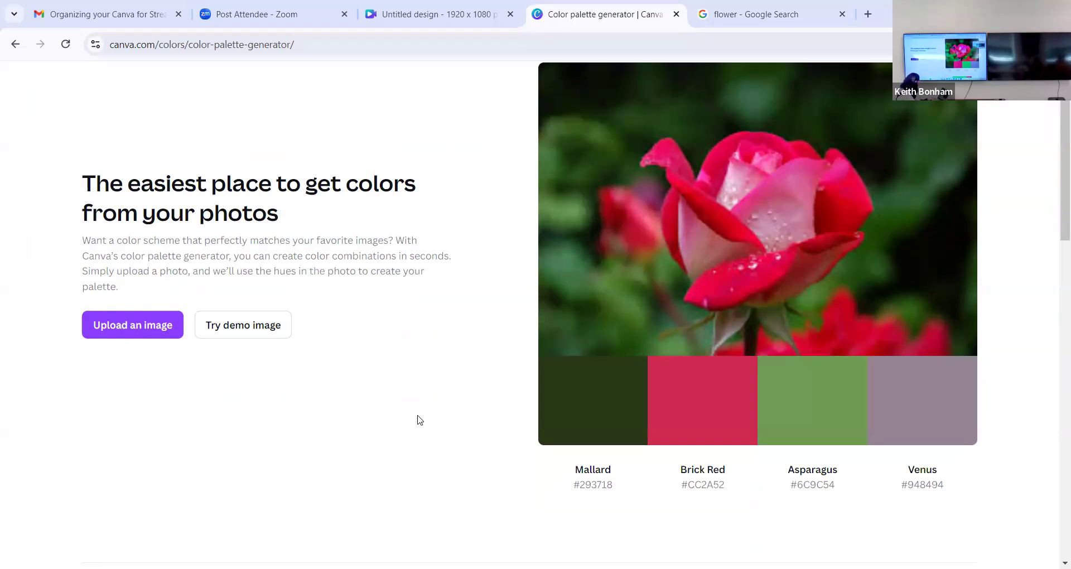
click(259, 332)
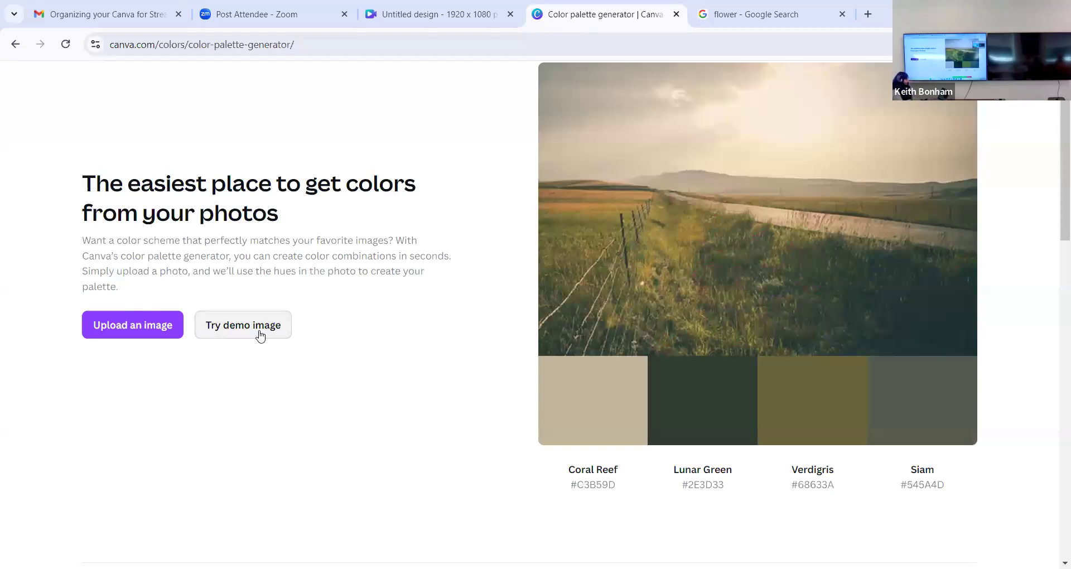
click(260, 334)
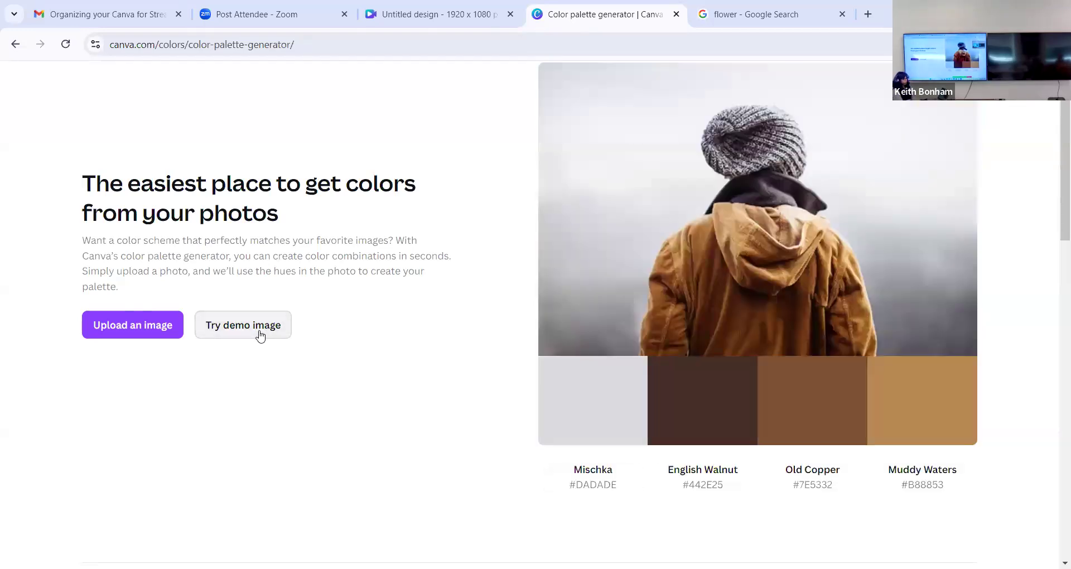
click(260, 334)
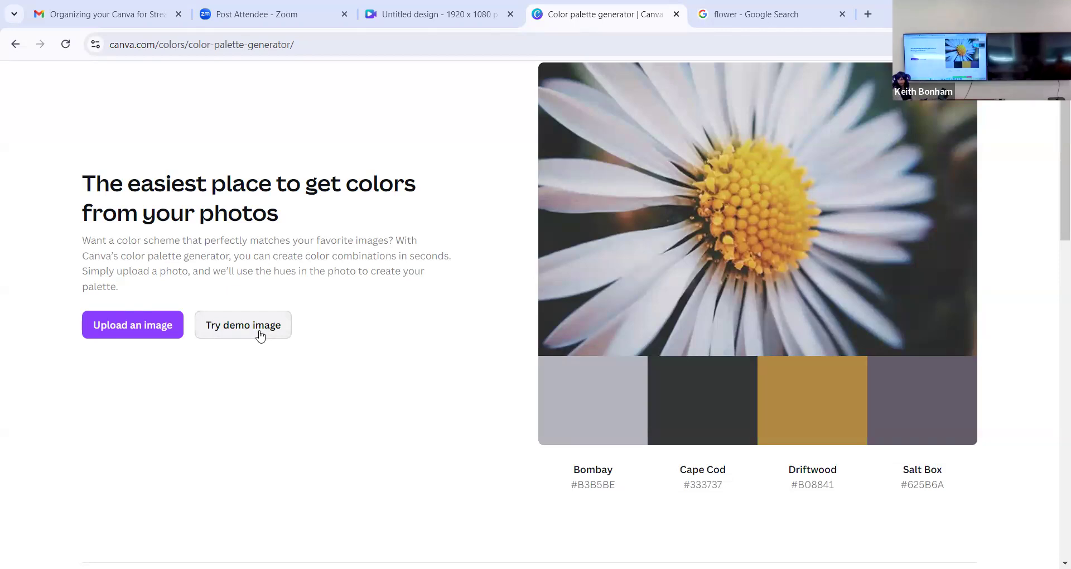
click(260, 334)
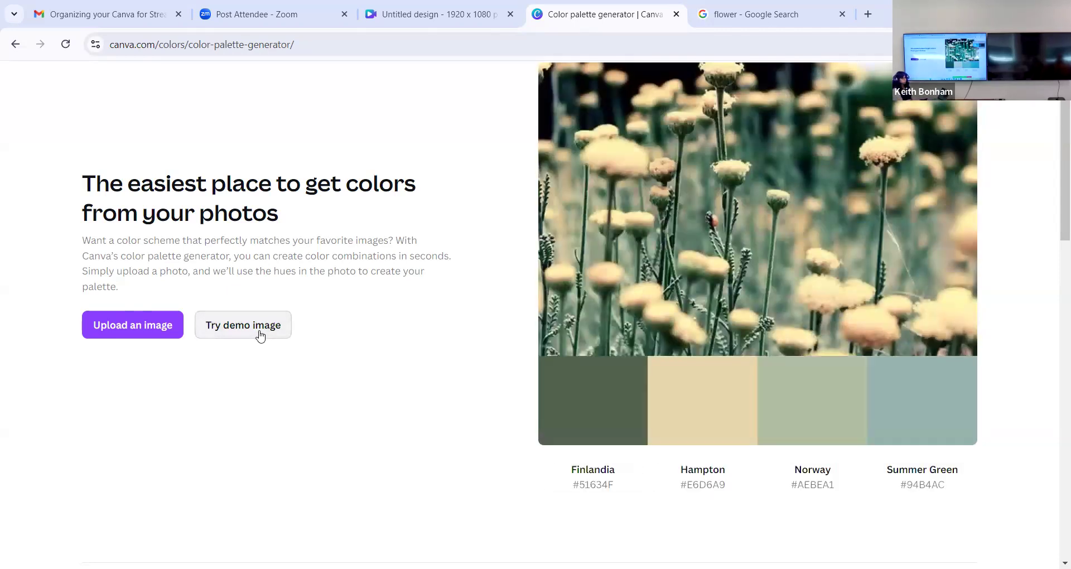
click(260, 334)
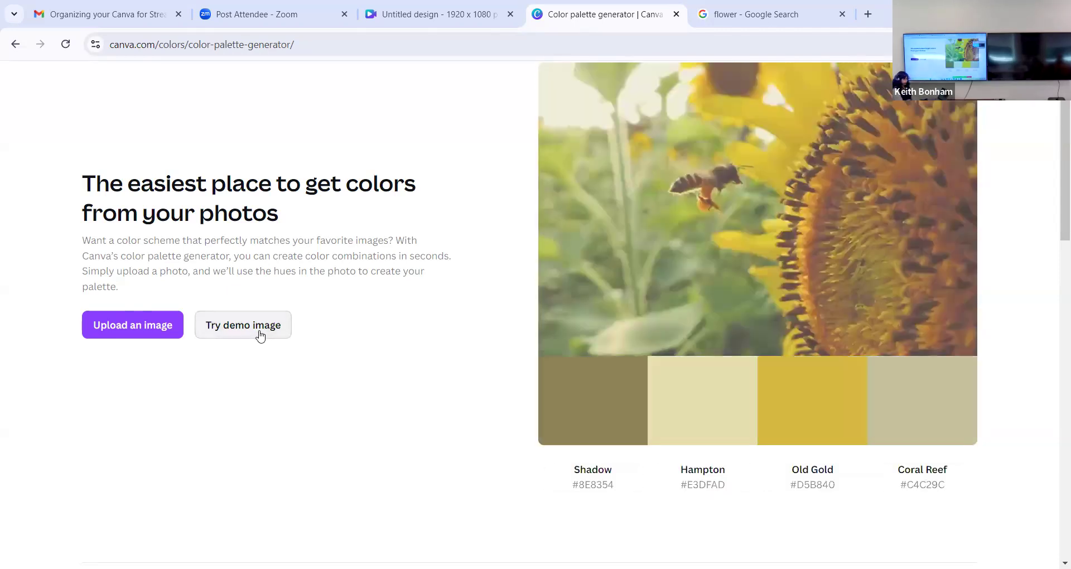
click(260, 334)
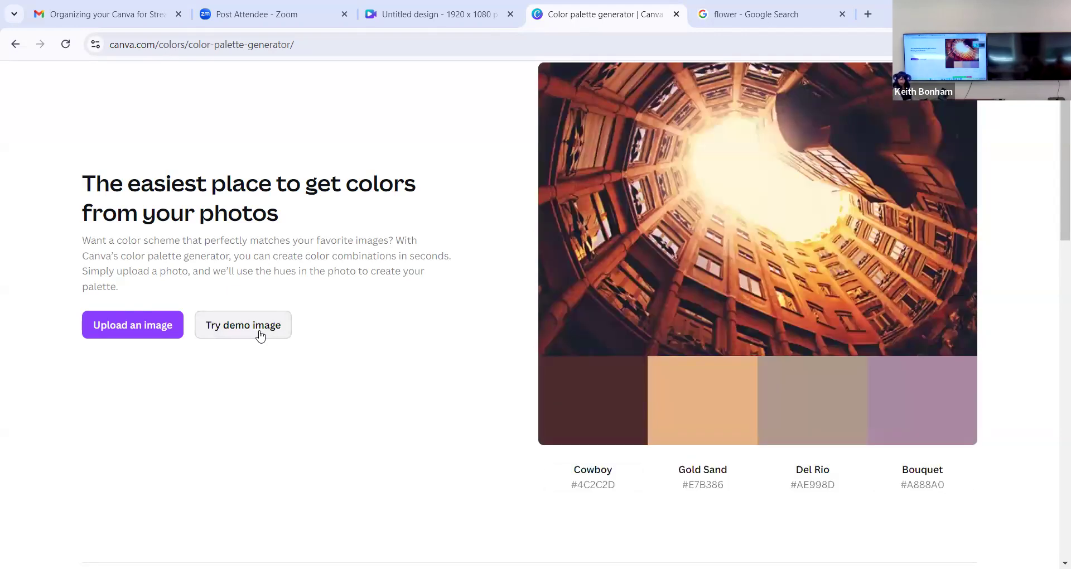
click(260, 334)
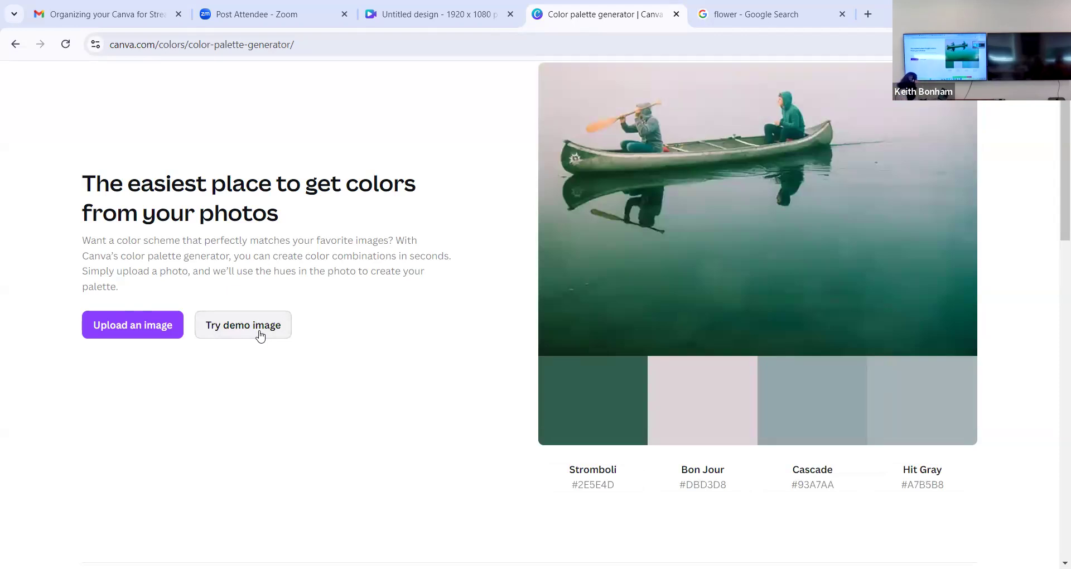
click(260, 334)
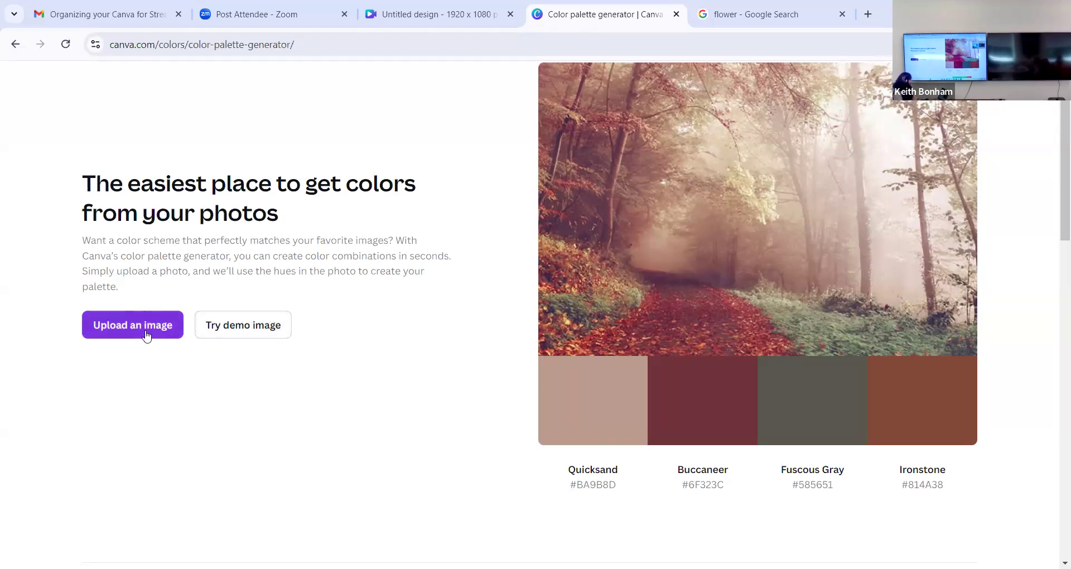
- Save the Blind Magazine pink and purple flower photo from the Google results to the Desktop as a JPEG named fghghh
click(759, 7)
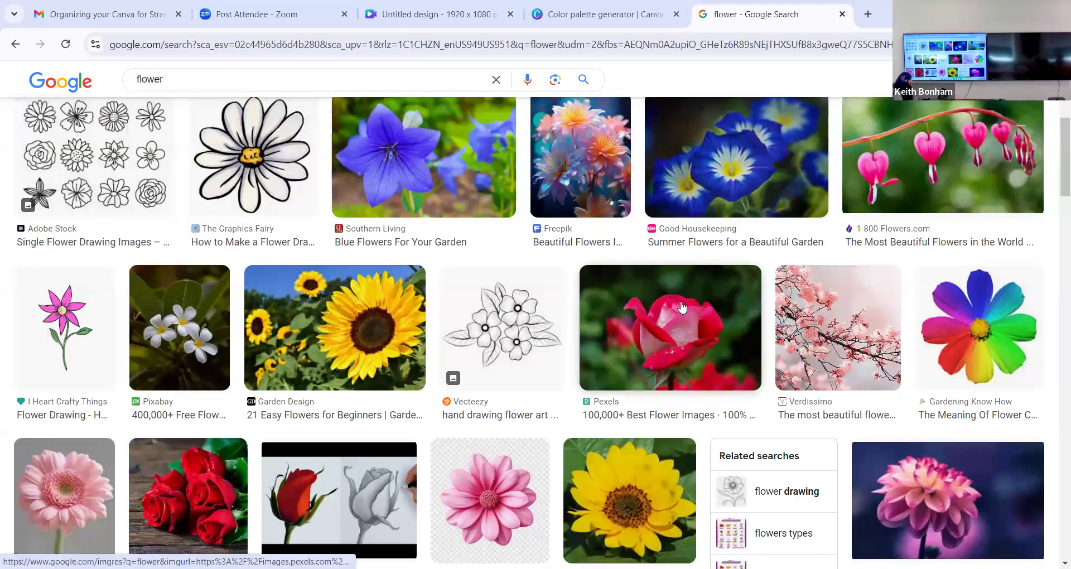
scroll(681, 307, down, 2)
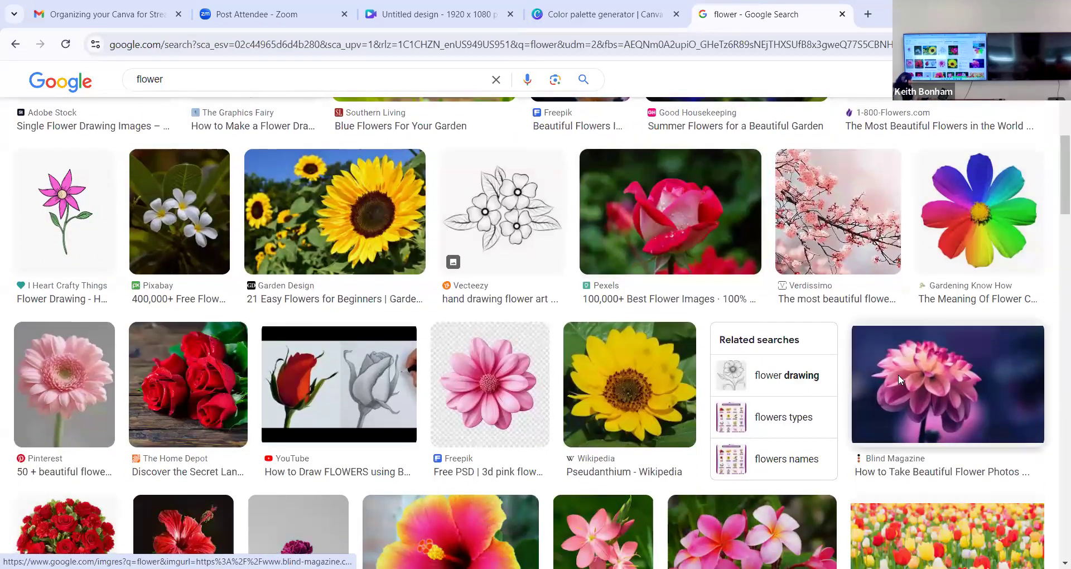
right_click(898, 374)
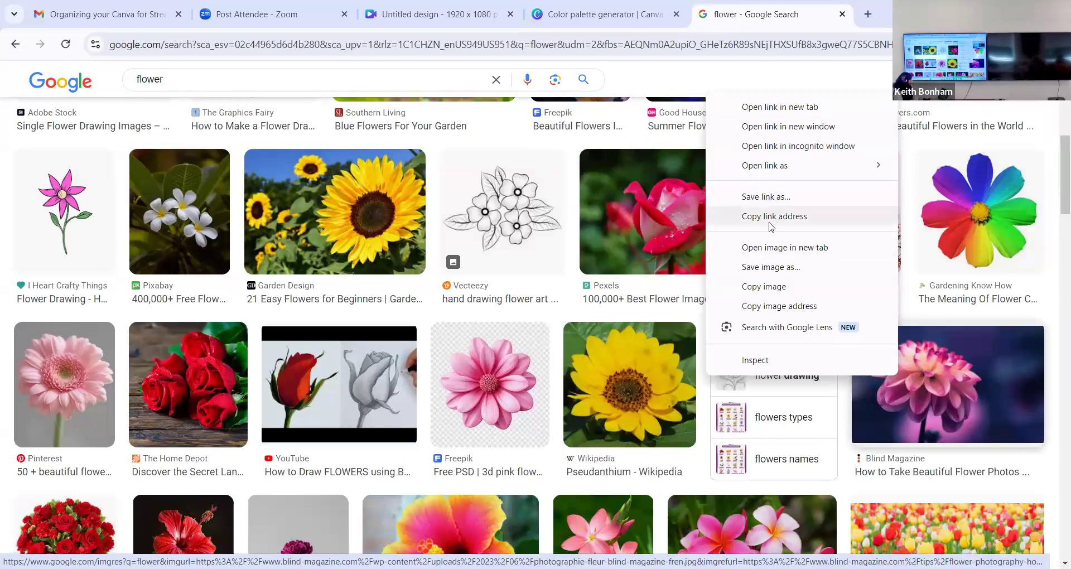
click(764, 268)
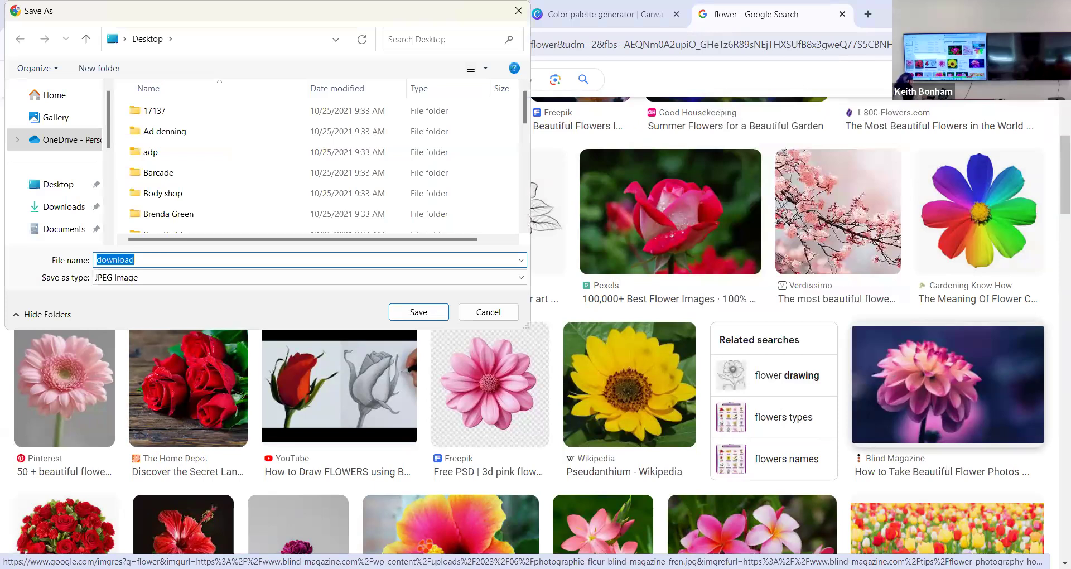
text(fghghh)
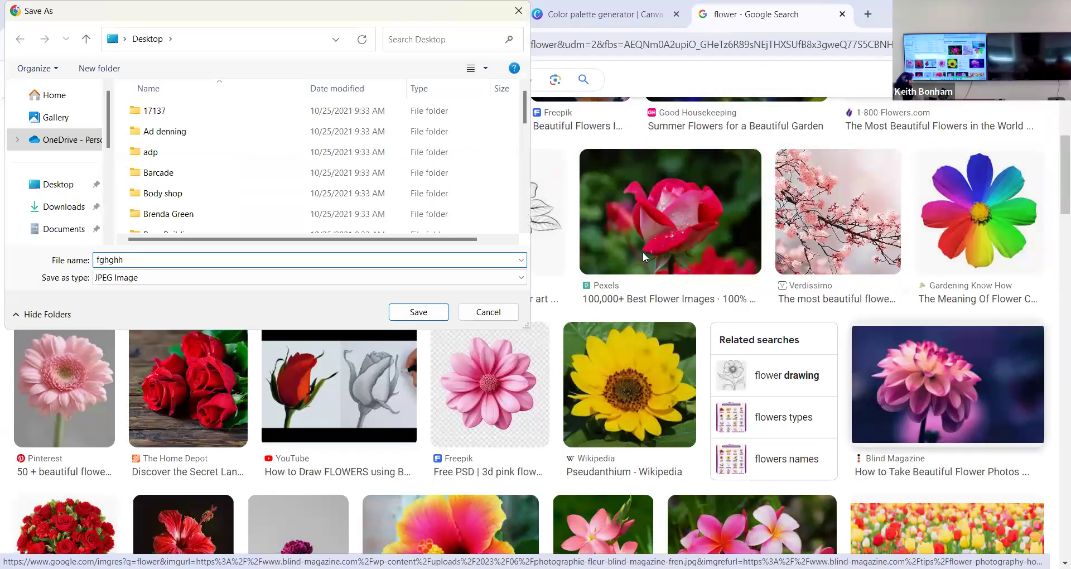
key(Return)
- Upload the fghghh image from the Desktop to Canva's color palette generator to extract its colors
click(632, 15)
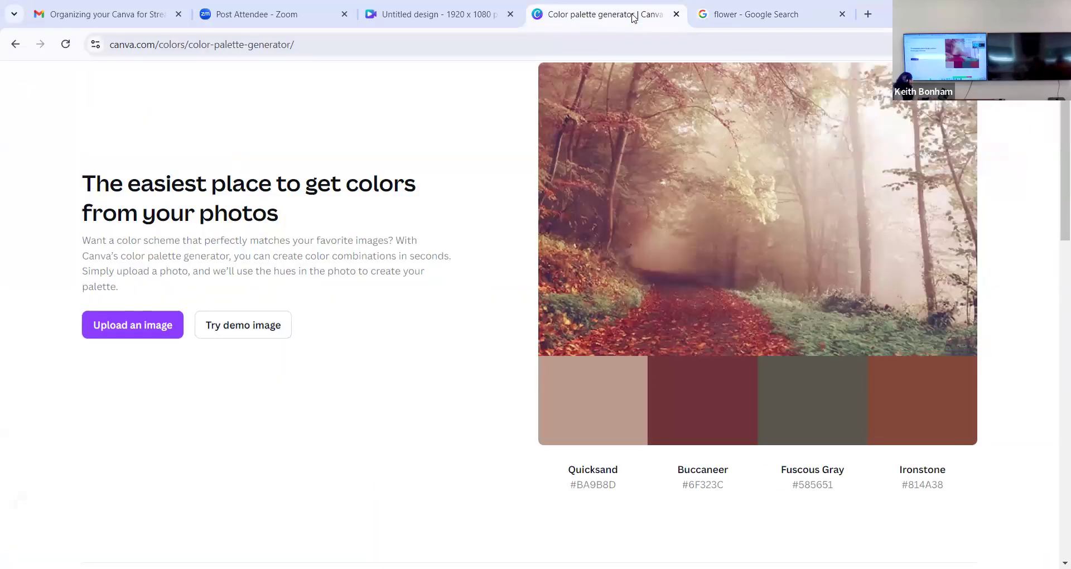
click(132, 334)
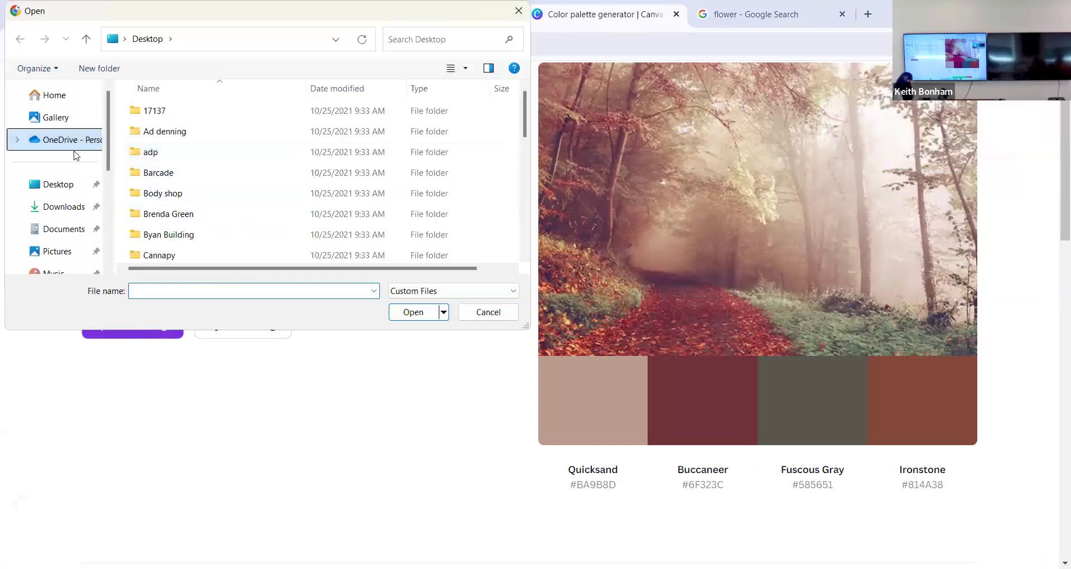
click(66, 186)
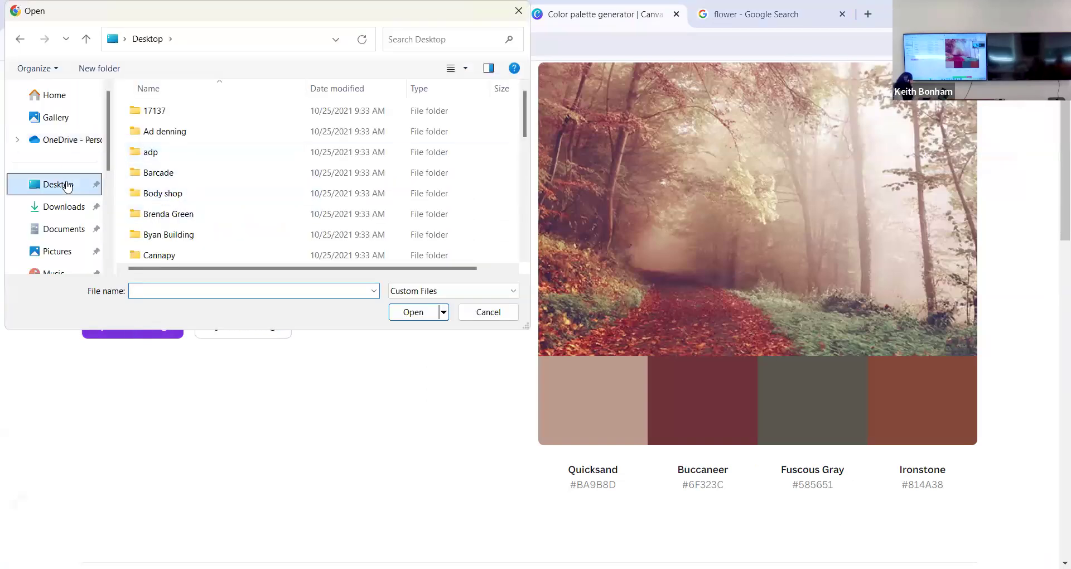
scroll(203, 215, down, 7)
click(204, 215)
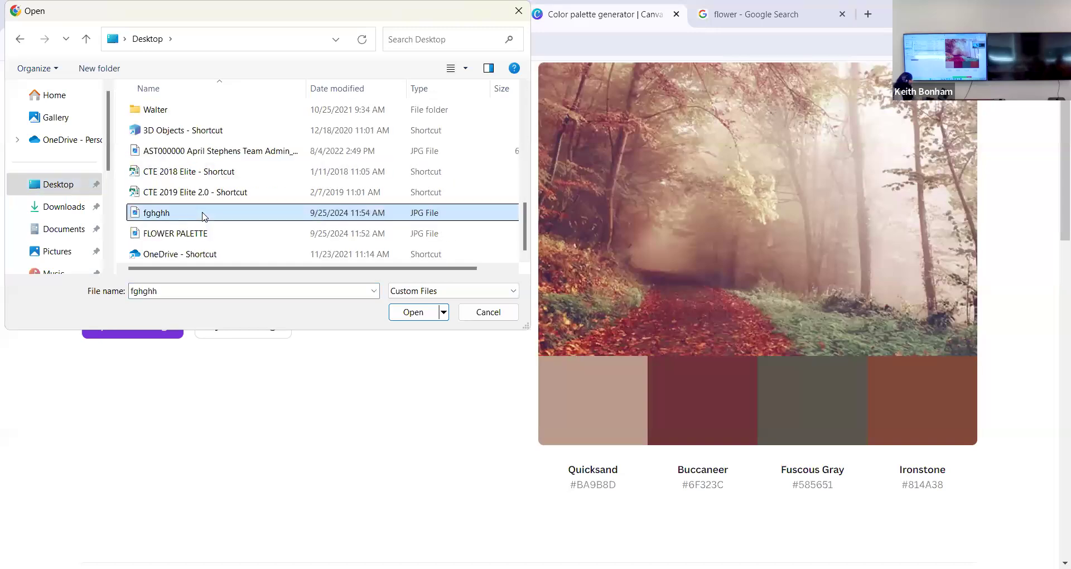
double_click(204, 215)
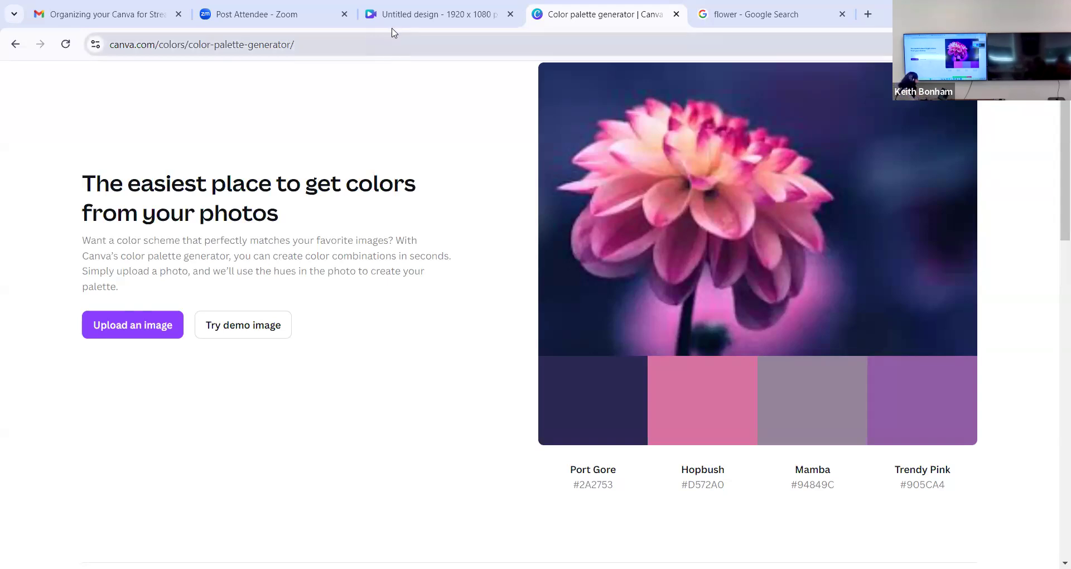
- Switch to the real estate design and delete the purple color palette graphic from its page
click(407, 14)
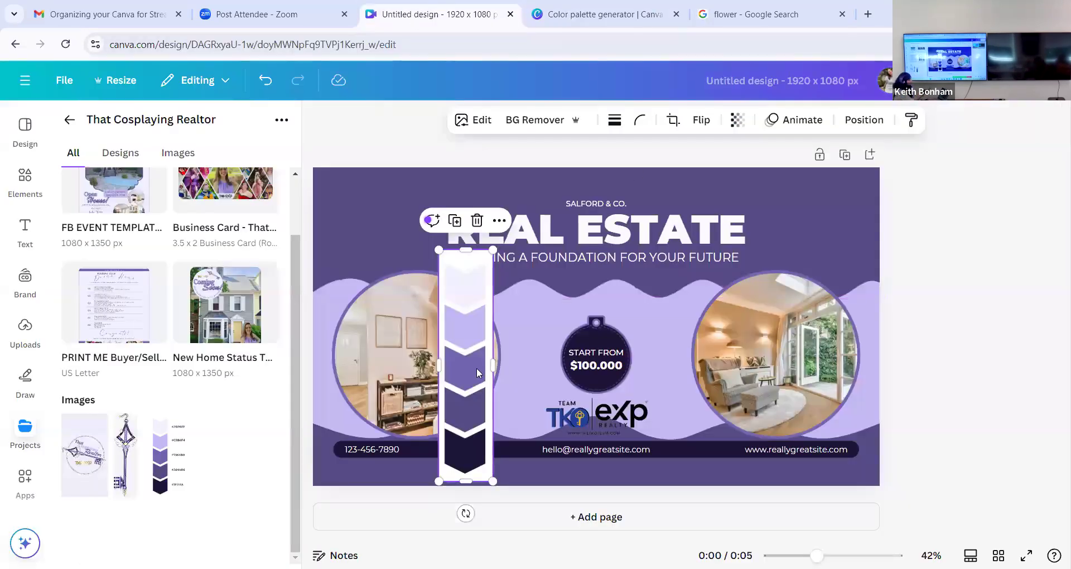
click(477, 220)
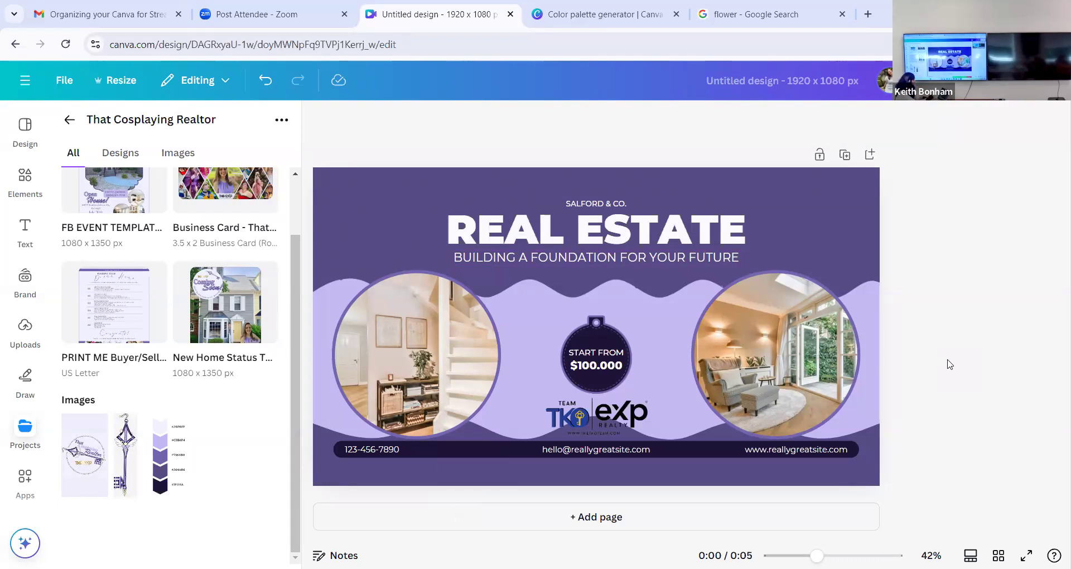
- Save the flower image shown in the color palette generator to the Desktop as a JPEG named palette
click(643, 16)
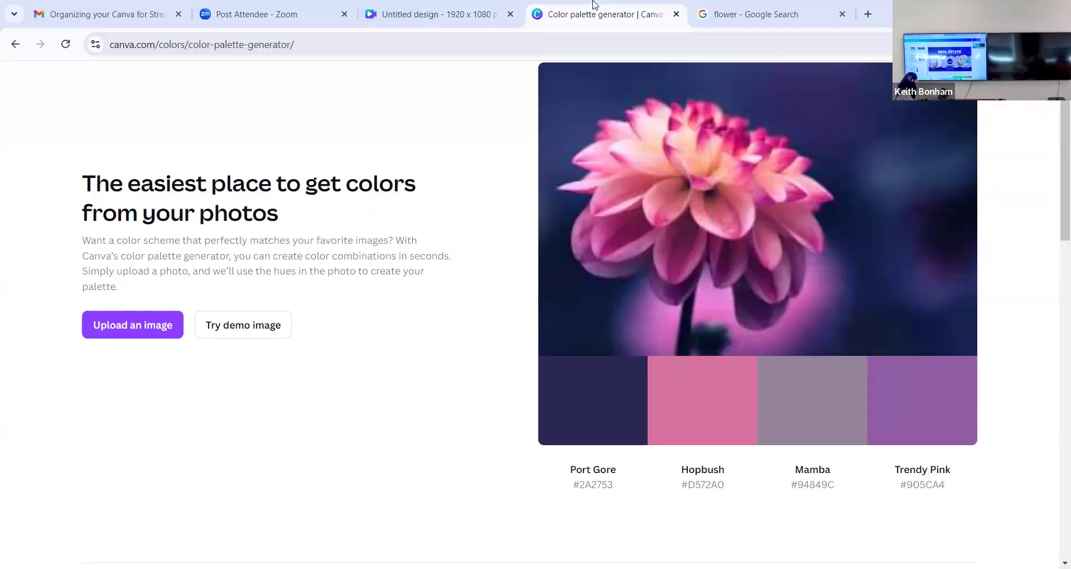
right_click(705, 278)
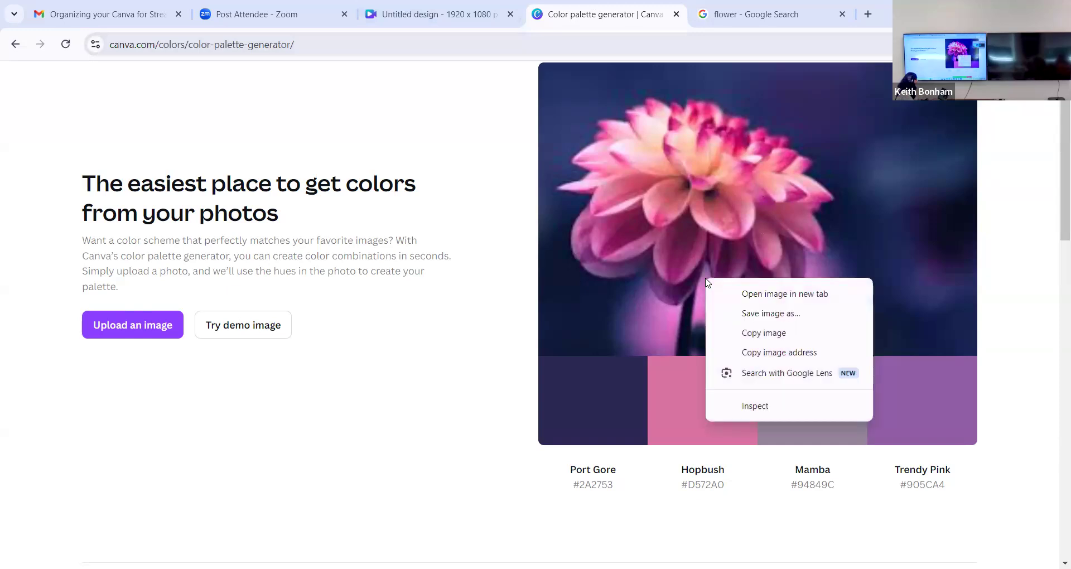
click(770, 316)
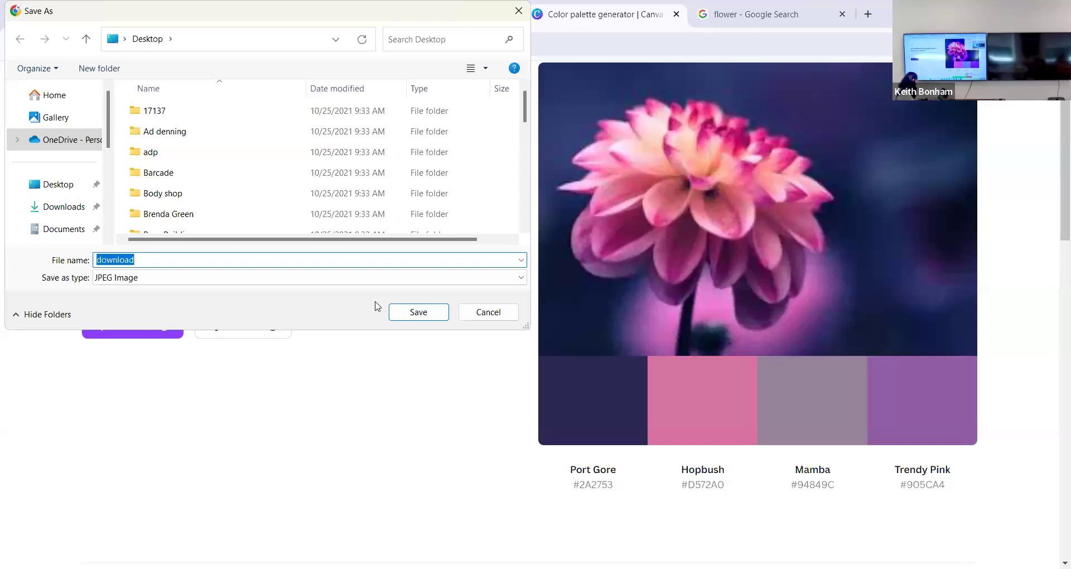
text(palette)
click(418, 313)
- Upload the palette image from the Desktop to the uploads of the real estate design
click(408, 19)
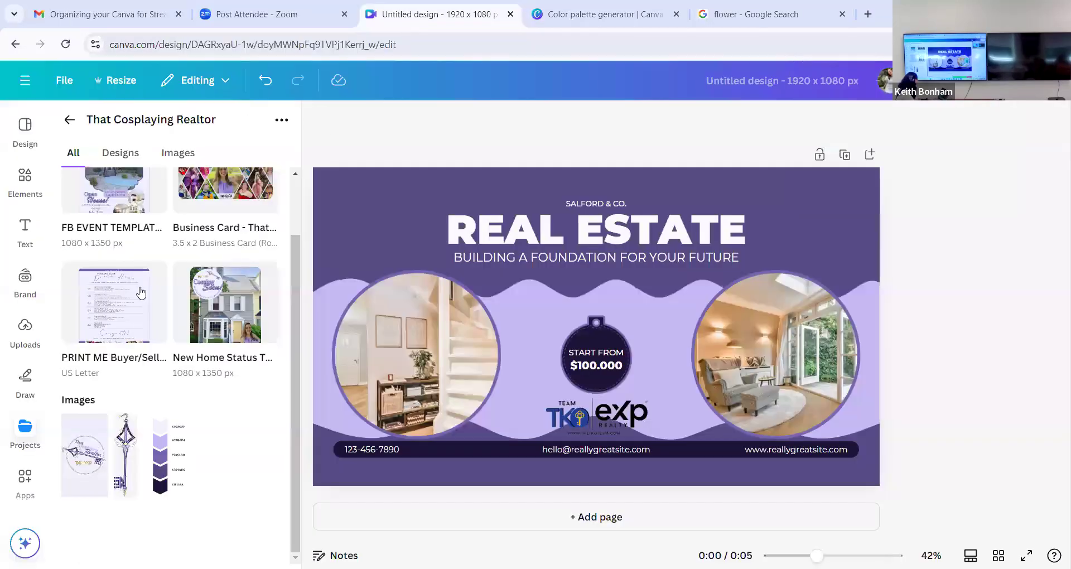
click(25, 329)
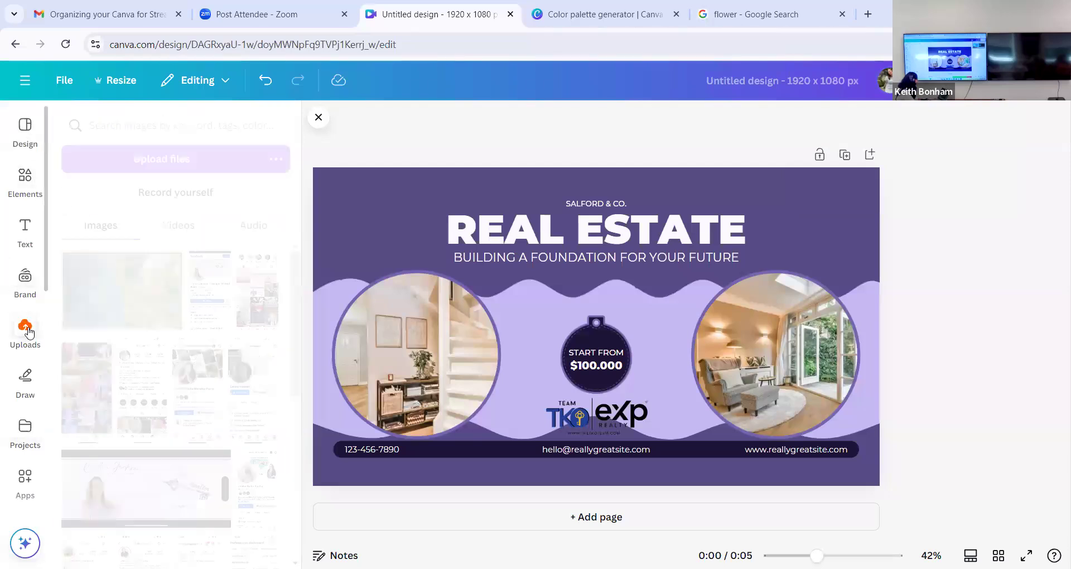
click(205, 160)
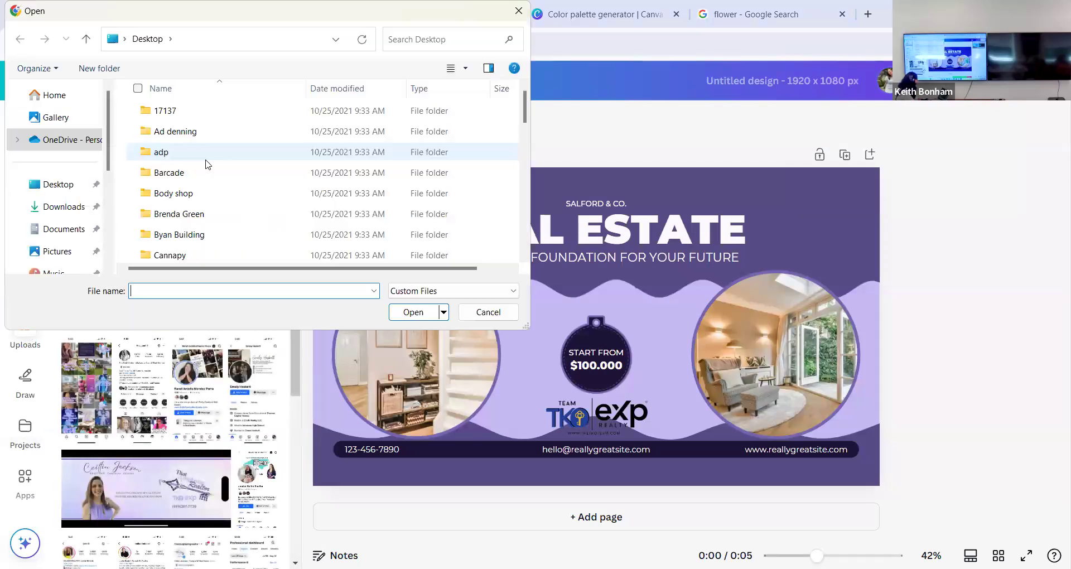
scroll(190, 178, down, 10)
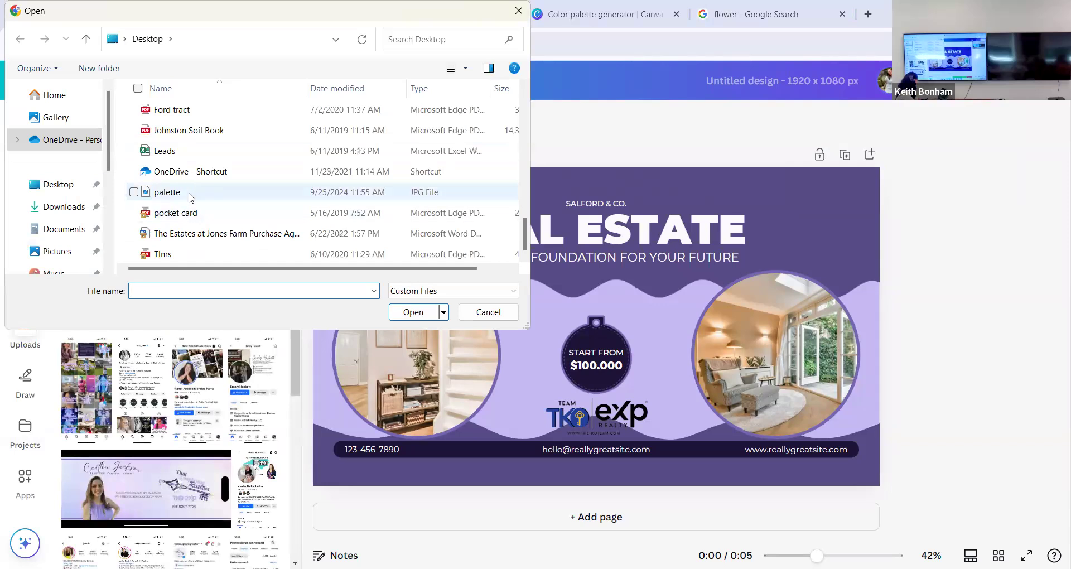
click(190, 198)
double_click(191, 197)
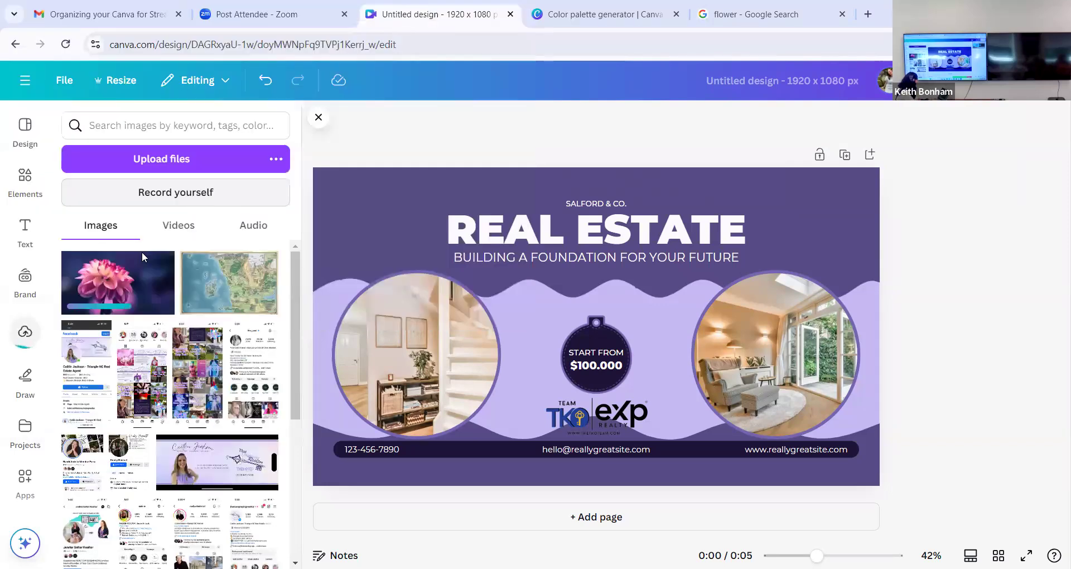
- Try placing the uploaded flower image on the real estate page, remove it, and return to the color palette generator
click(144, 280)
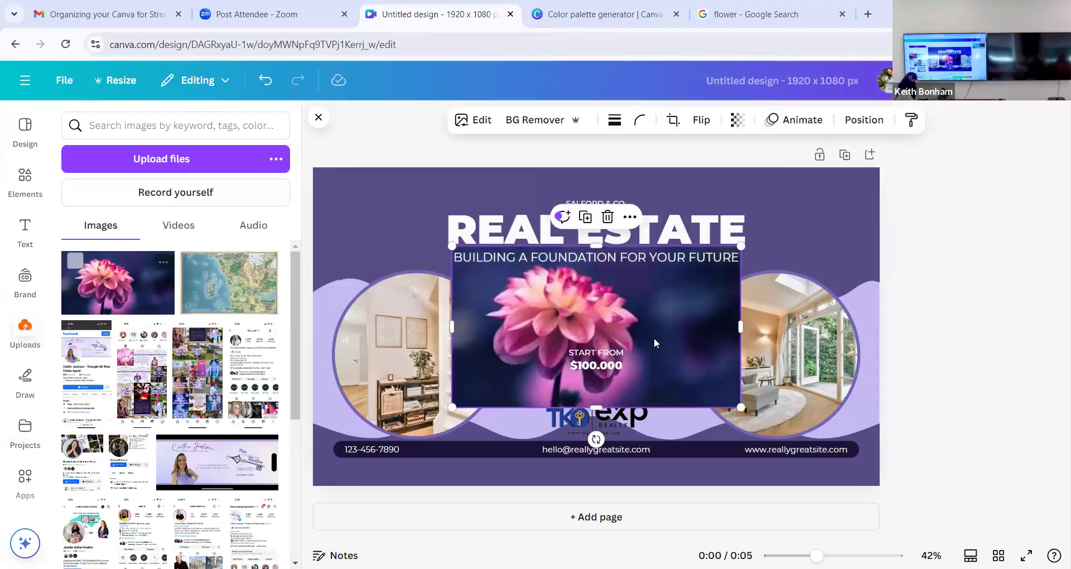
key(Delete)
click(600, 14)
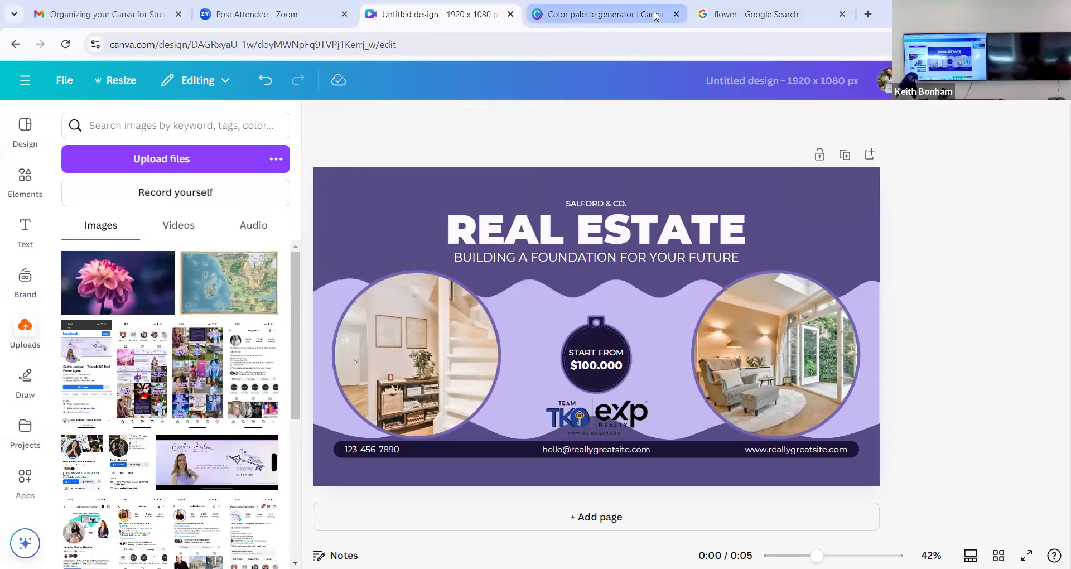
click(809, 388)
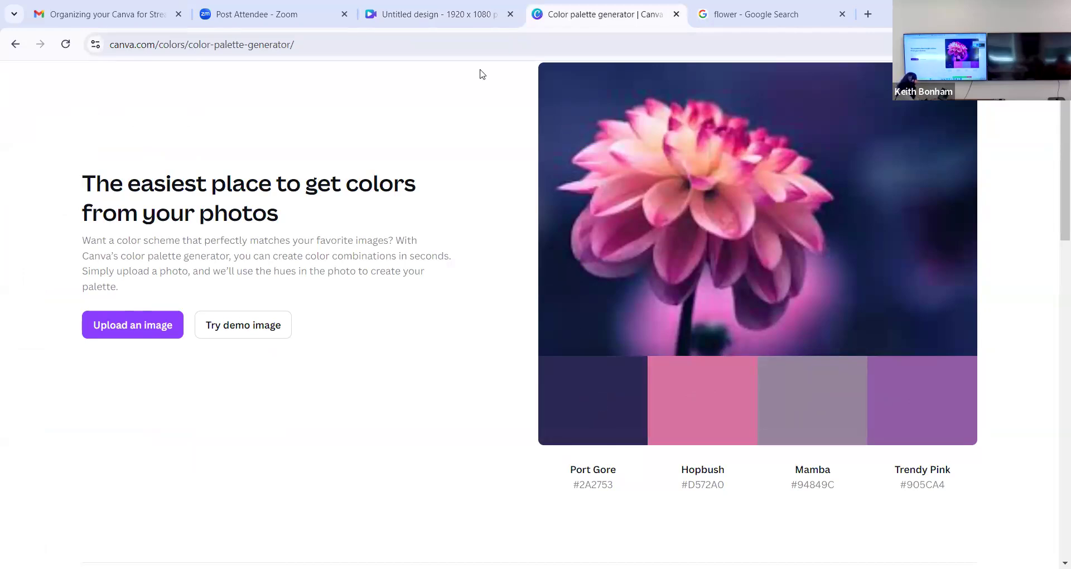
- Switch back to the real estate design and check the popular social media formats offered for a new design
click(449, 15)
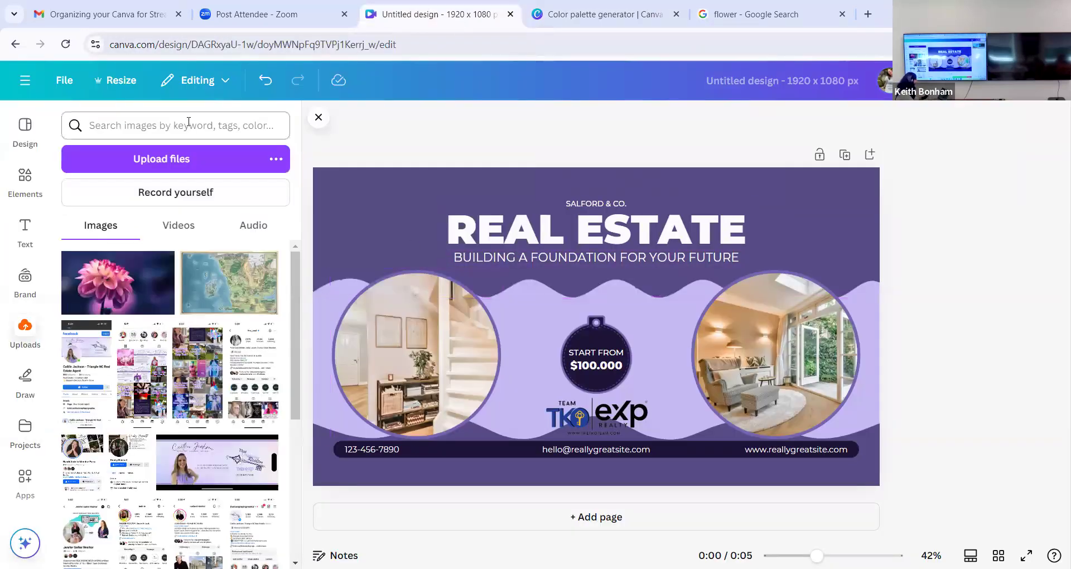
click(33, 136)
click(25, 81)
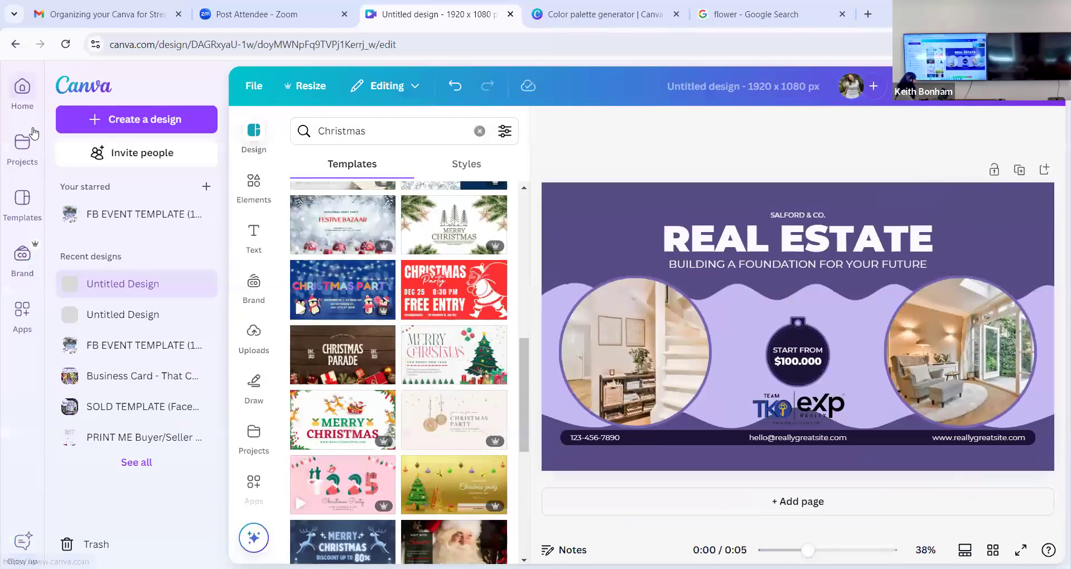
click(111, 127)
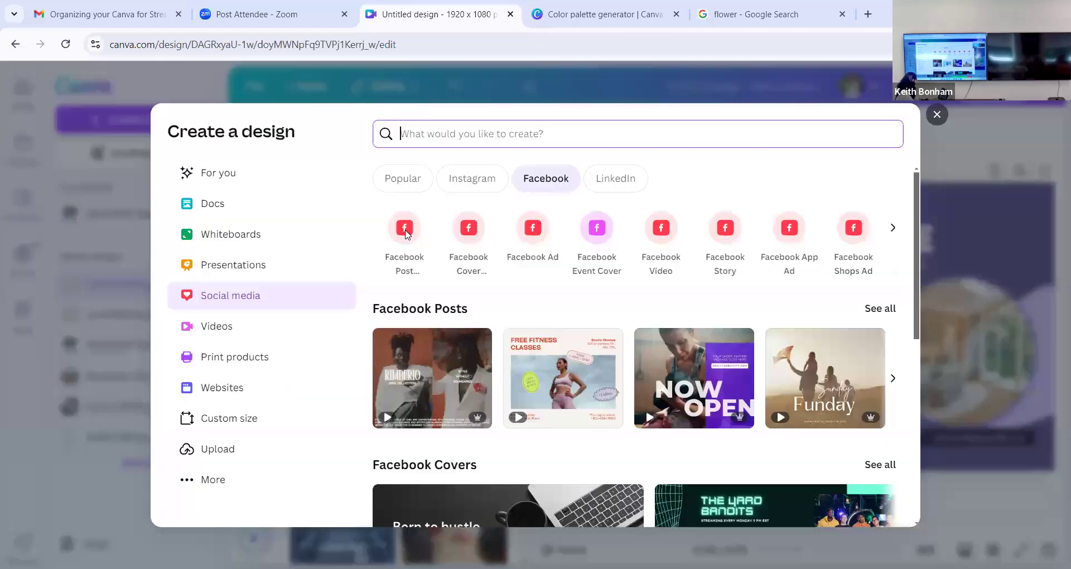
click(394, 176)
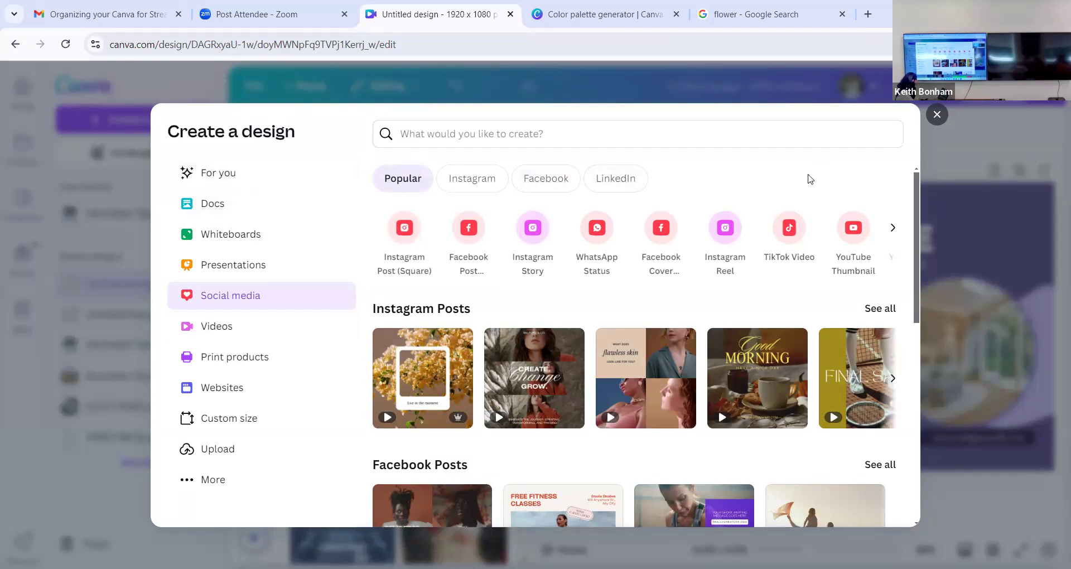
click(971, 303)
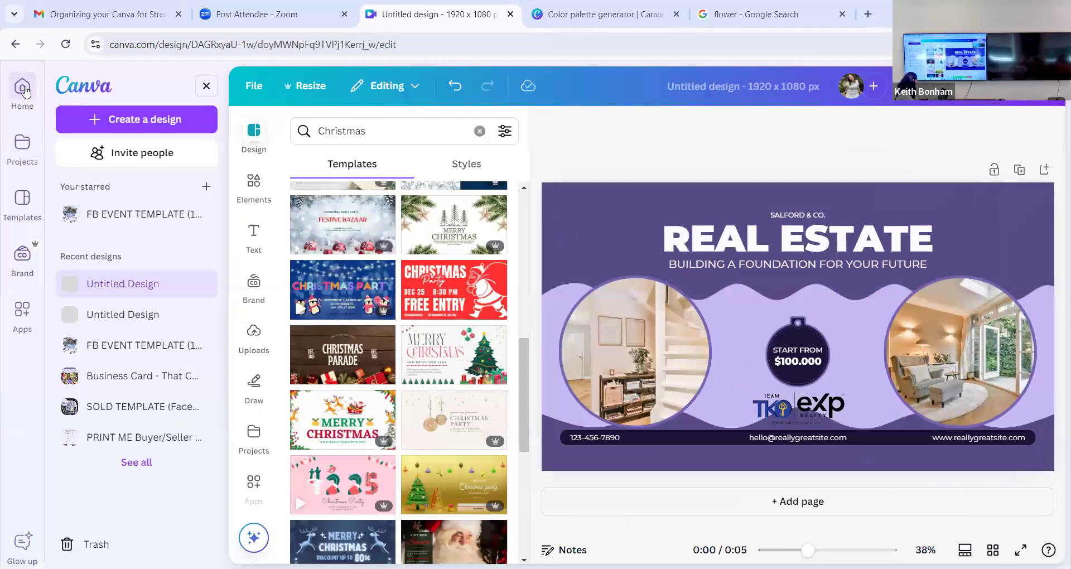
- Go to the Canva home page and look over the Instagram formats available for a new design
click(24, 89)
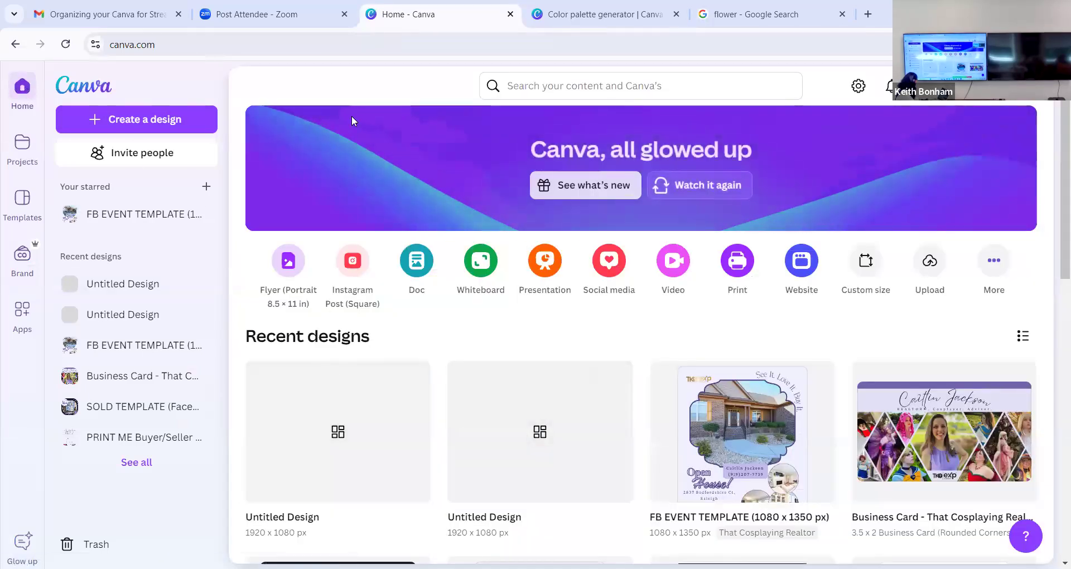
click(159, 119)
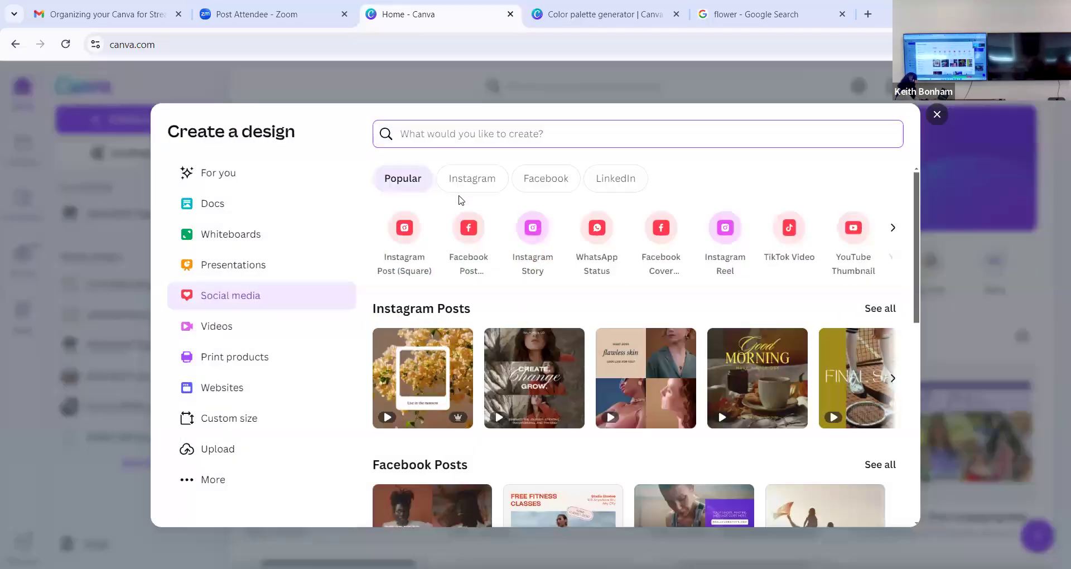
click(397, 178)
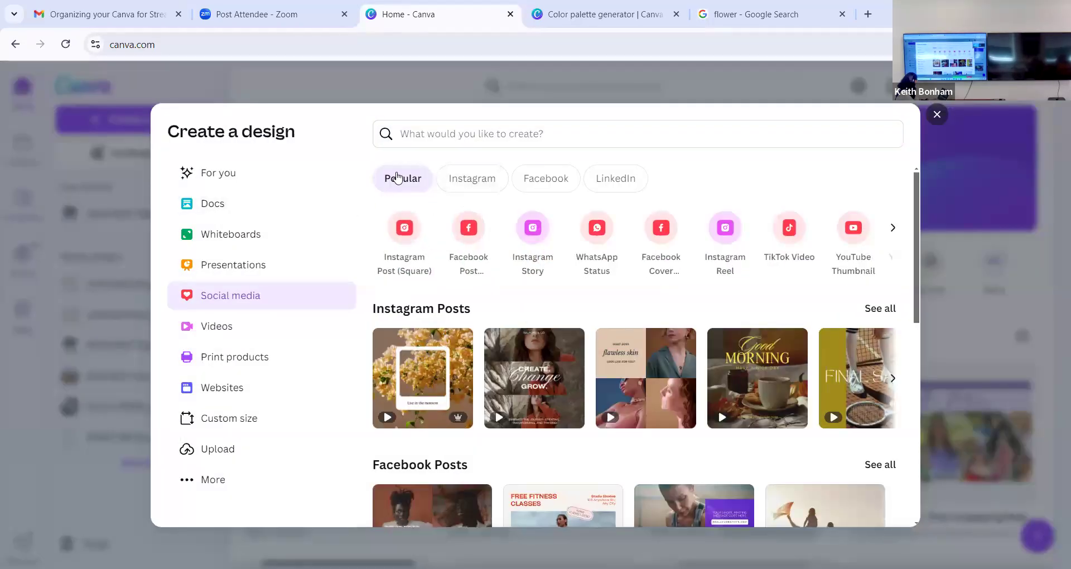
click(458, 184)
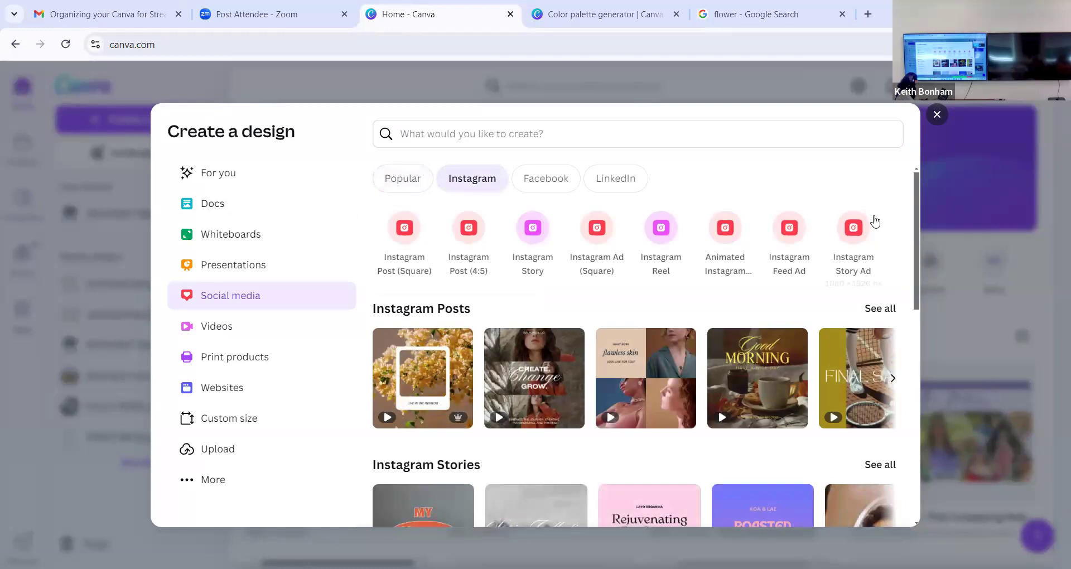
click(937, 272)
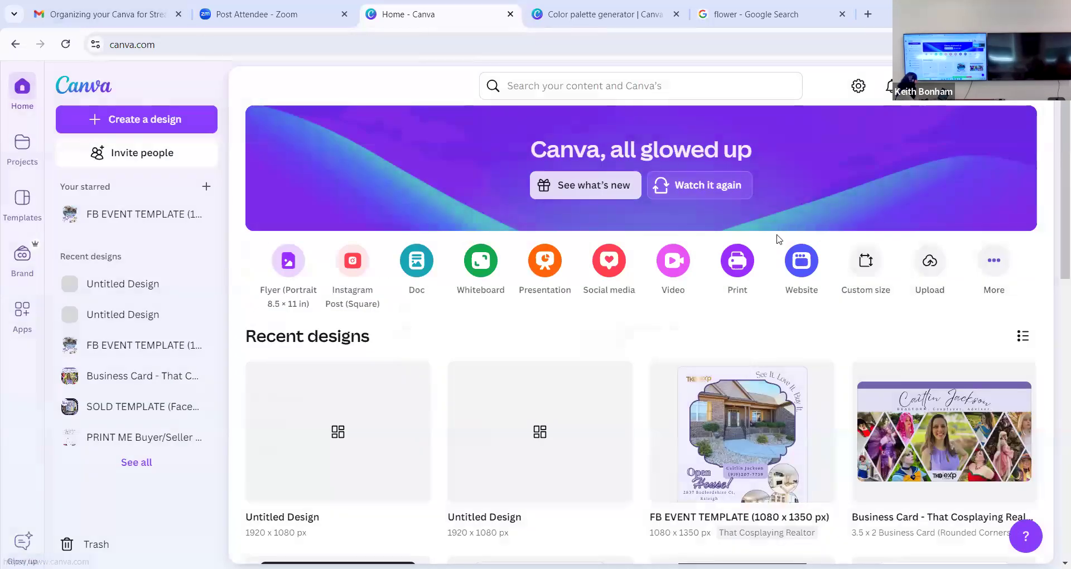
- Create a blank square Instagram post from the Canva home page
scroll(755, 333, down, 3)
scroll(755, 333, up, 3)
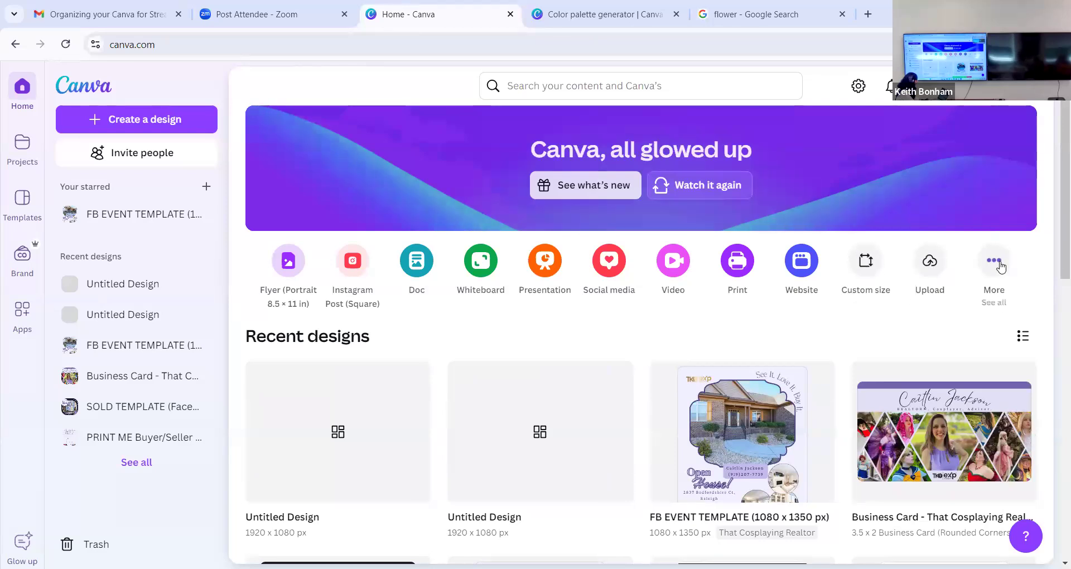
click(354, 273)
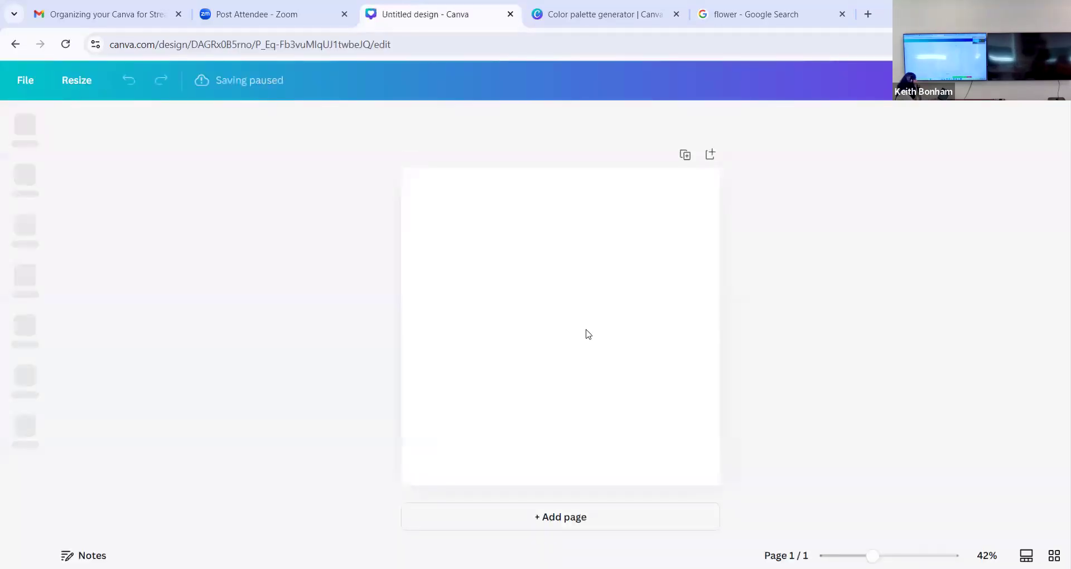
- Add a square shape, place it in the page's upper-left corner, and stretch it down to the page's full height
click(511, 330)
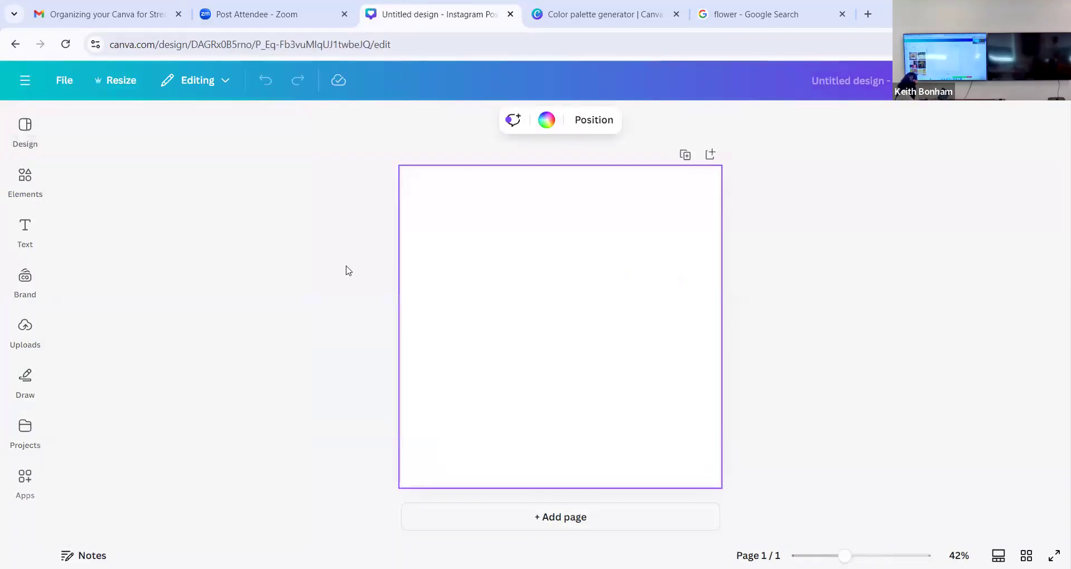
click(25, 231)
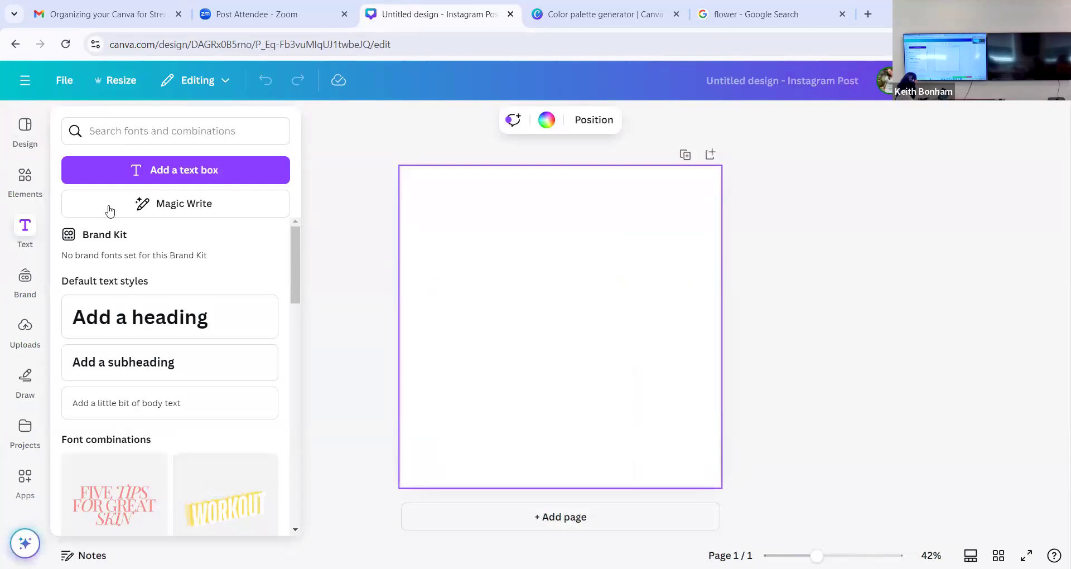
click(23, 178)
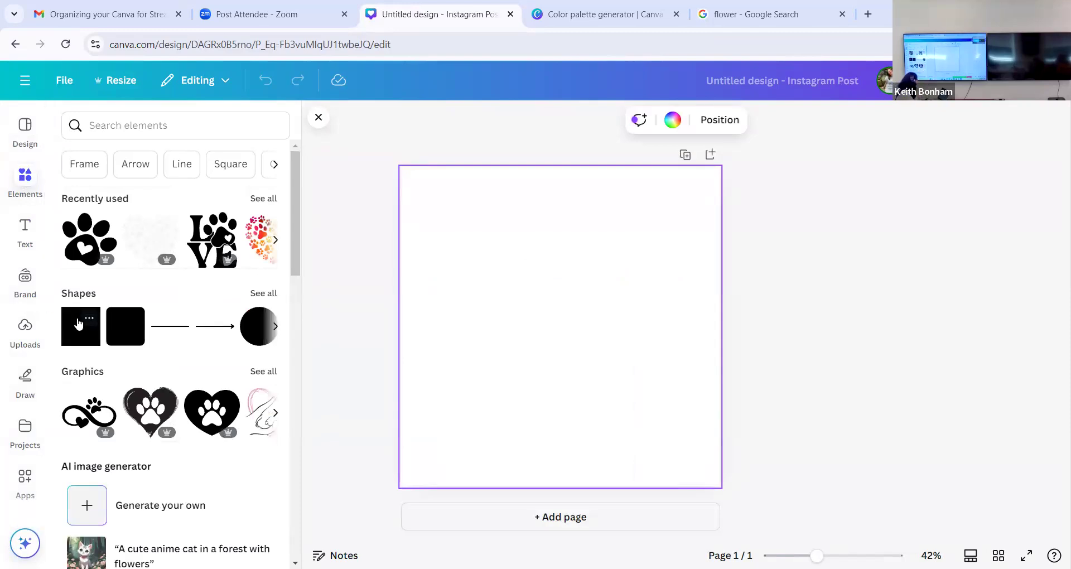
click(78, 323)
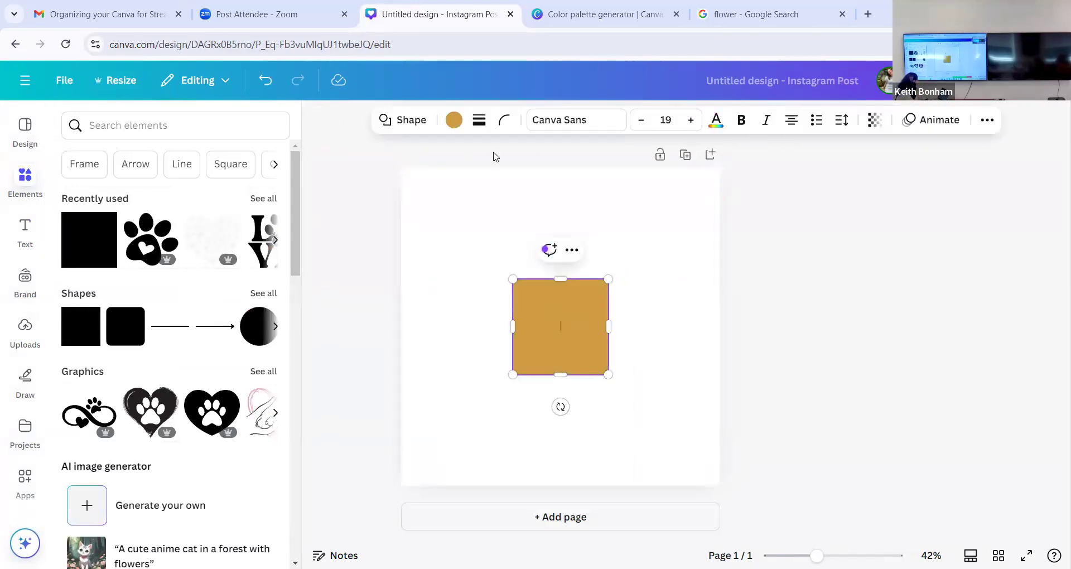
drag(562, 310, 452, 194)
drag(493, 258, 490, 478)
click(523, 373)
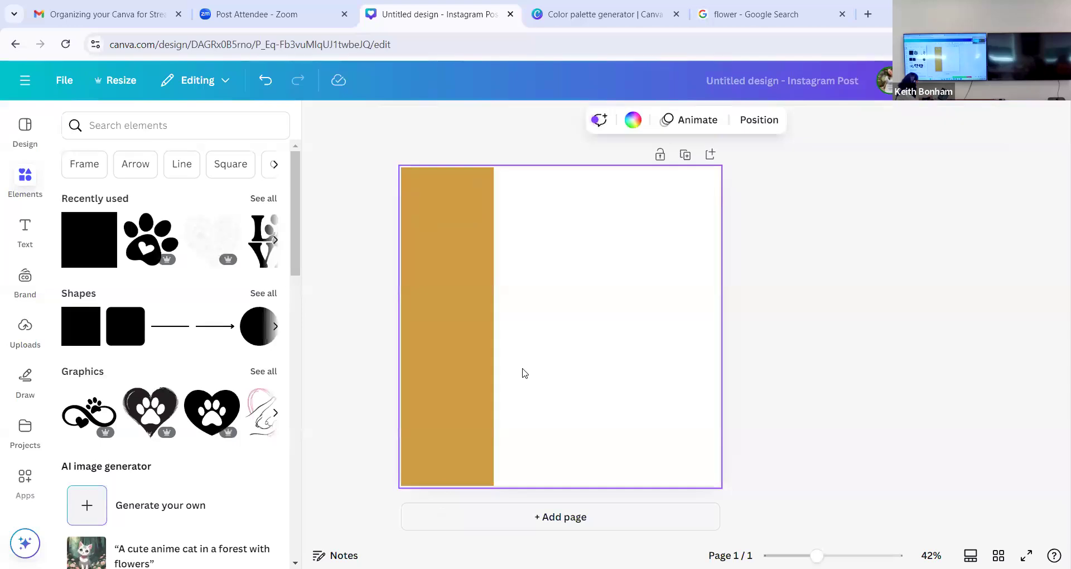
- Paste the copied color code #2A2753 onto the blank page area as text
text(#2A2753)
click(572, 327)
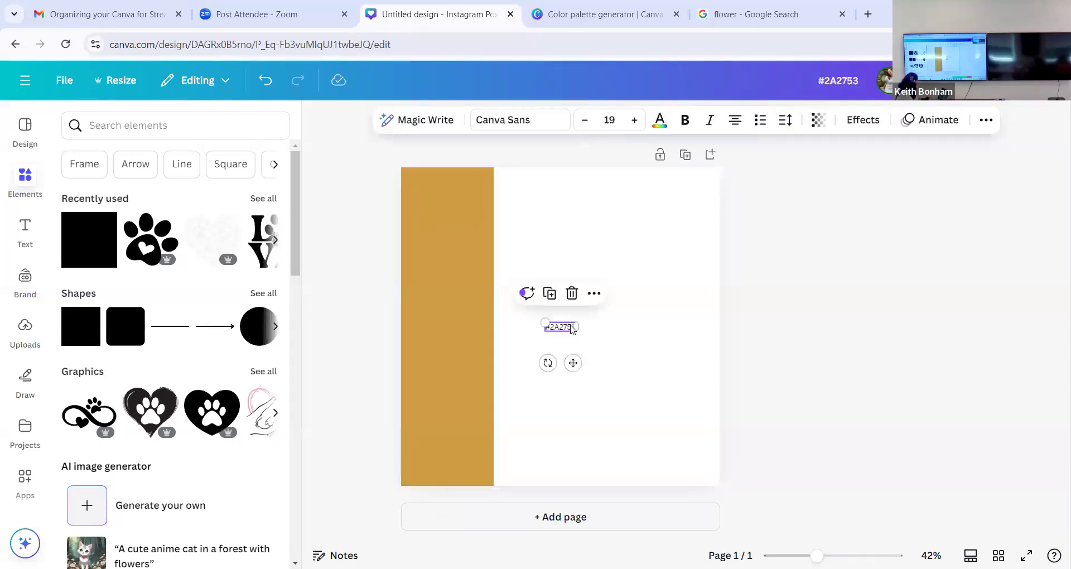
key(ctrl+a)
click(593, 333)
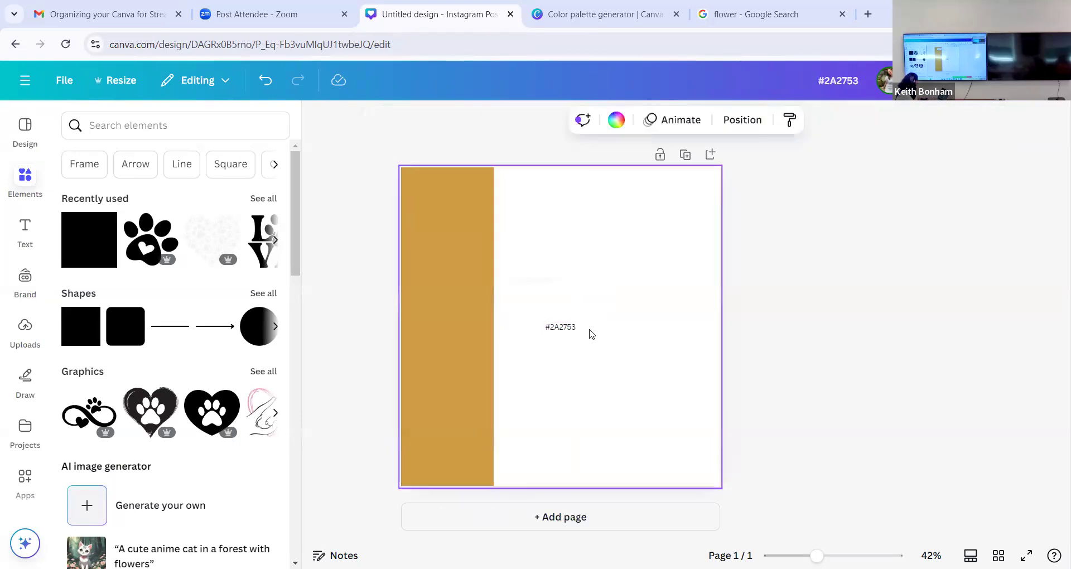
- Fill the full-height strip with the palette color #2A2753
click(454, 263)
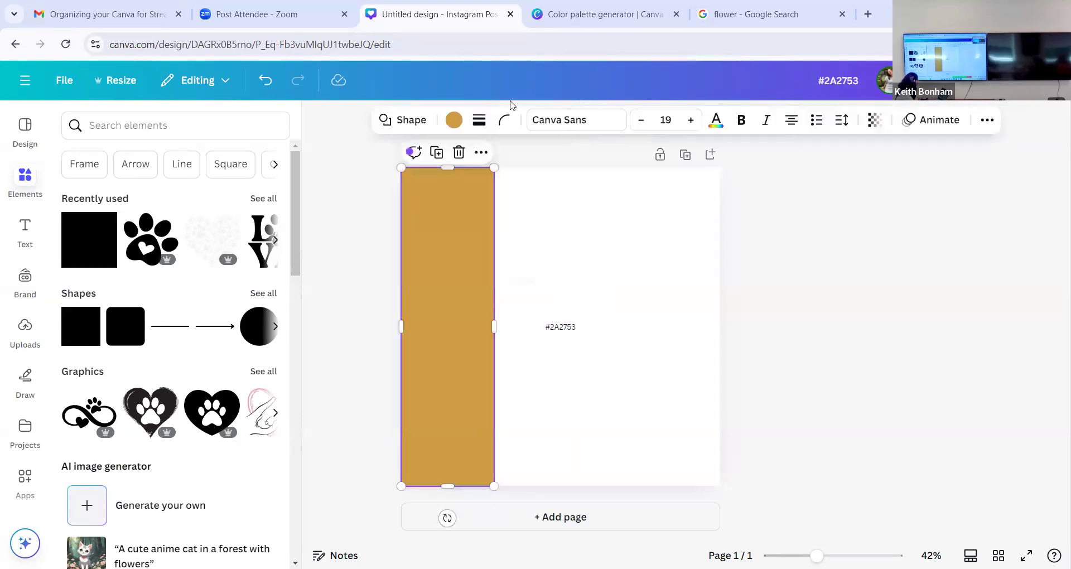
click(453, 122)
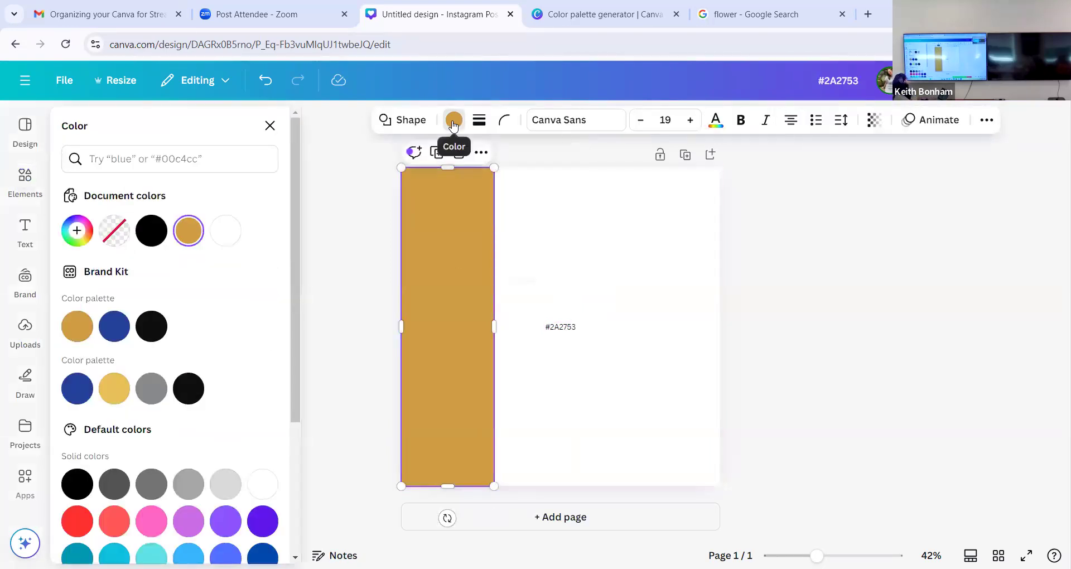
click(132, 162)
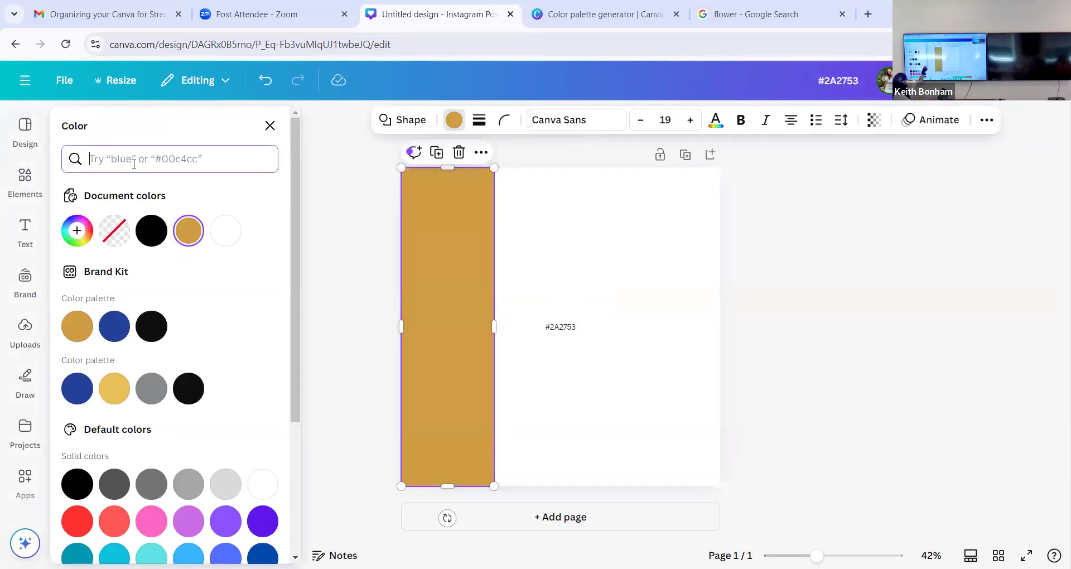
text(#2A2753)
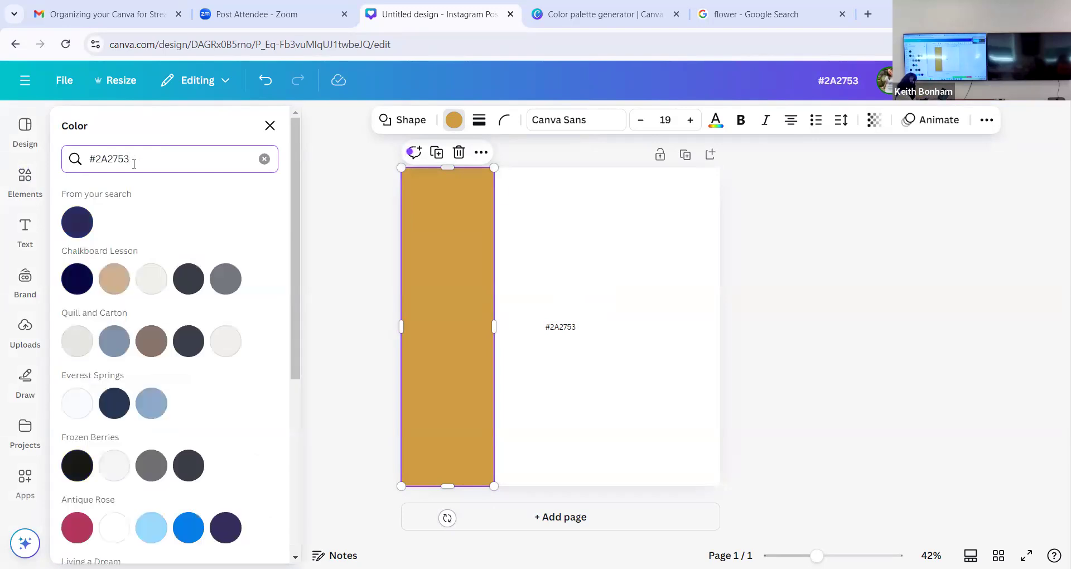
click(81, 220)
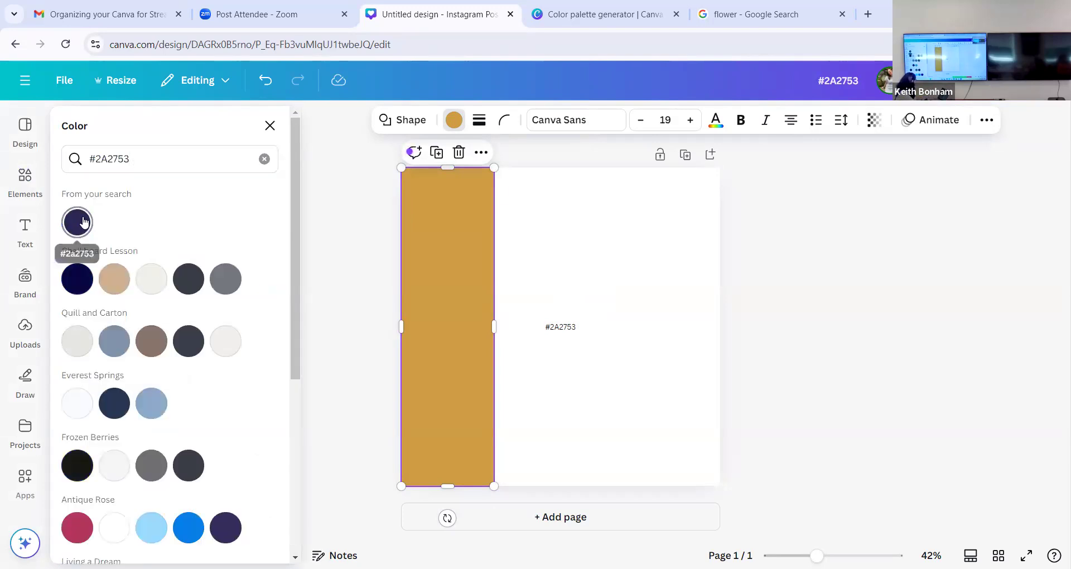
- Delete the pasted color code text from the page
click(636, 249)
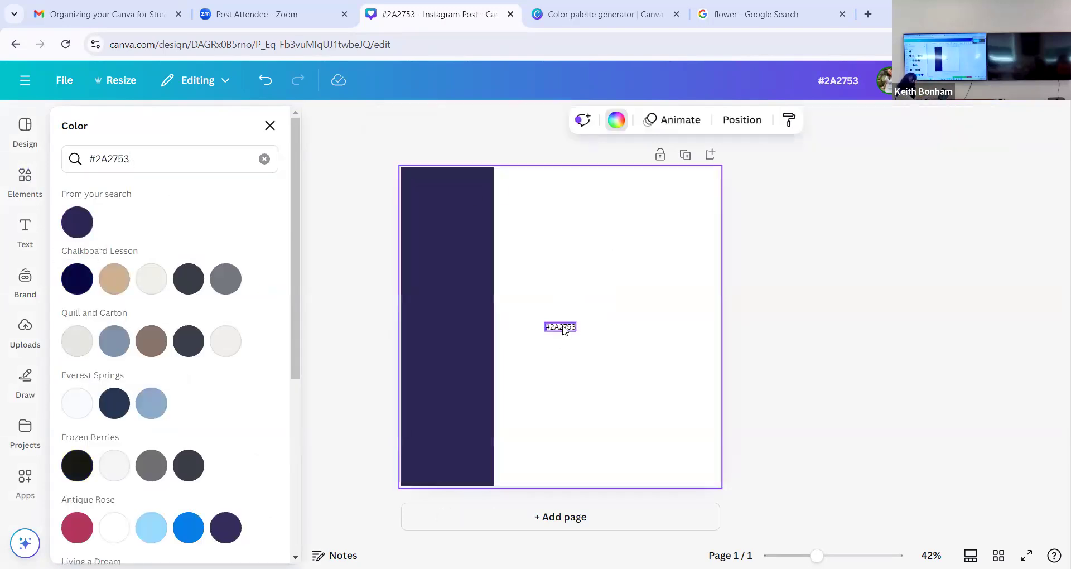
click(562, 327)
key(Delete)
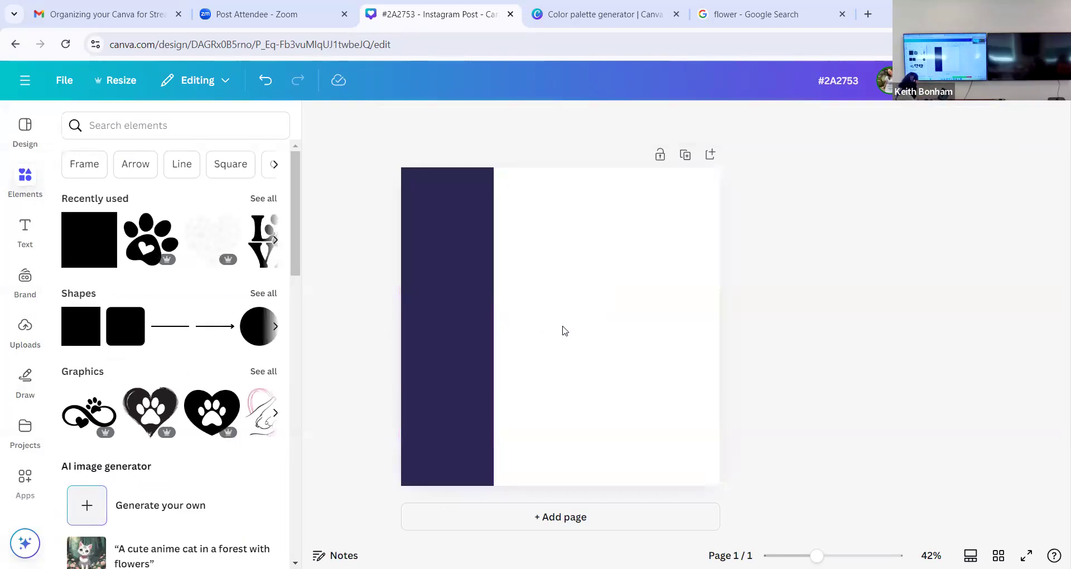
- Duplicate the navy strip and place the copy directly against its right edge
click(451, 326)
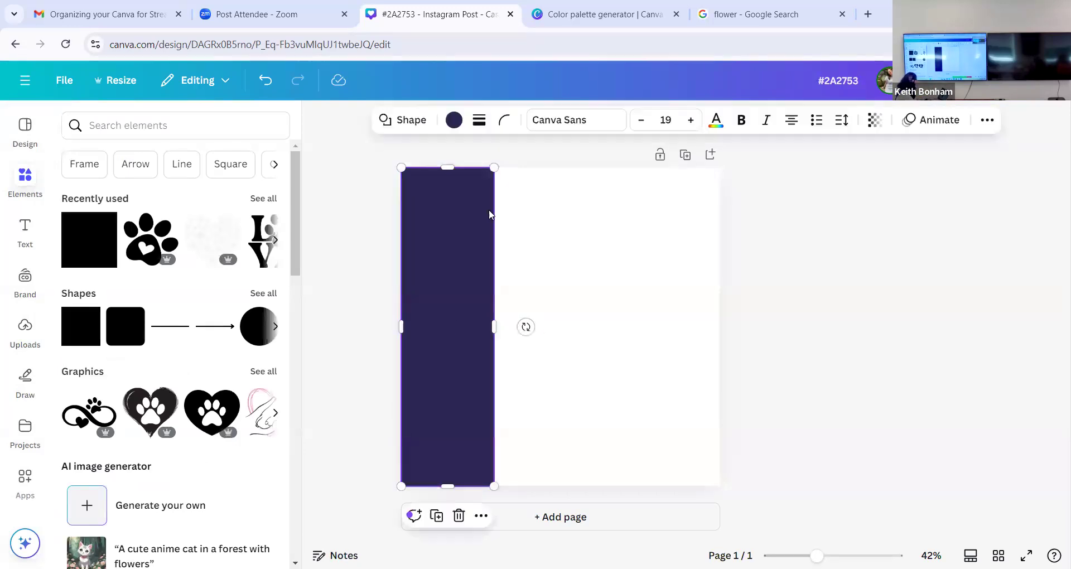
click(439, 518)
drag(480, 400, 555, 353)
- Copy the Hopbush color #D572A0 from the color palette generator and apply it to the second strip in the Instagram post
click(606, 14)
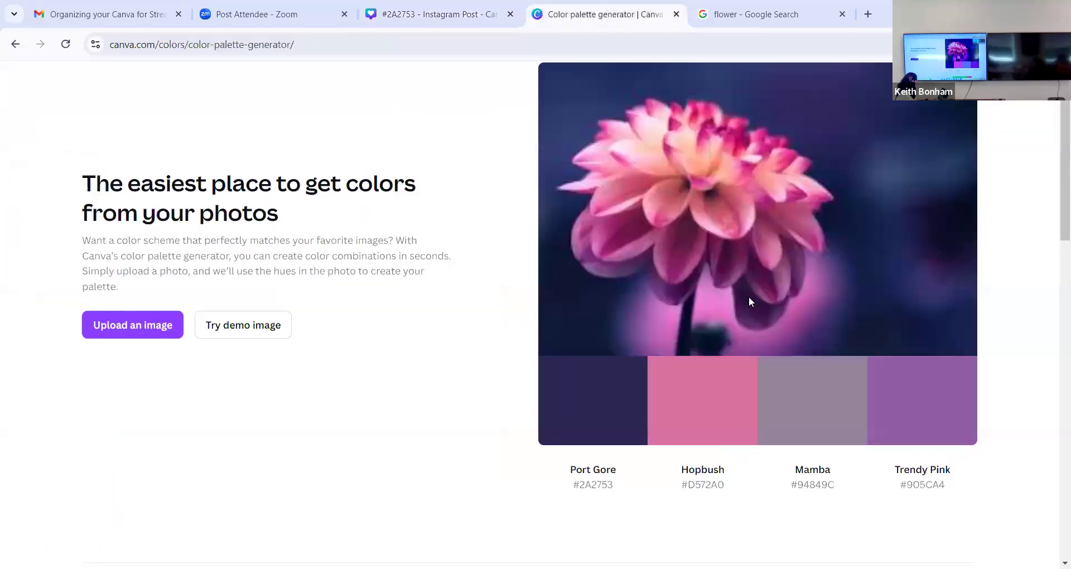
click(697, 402)
click(433, 14)
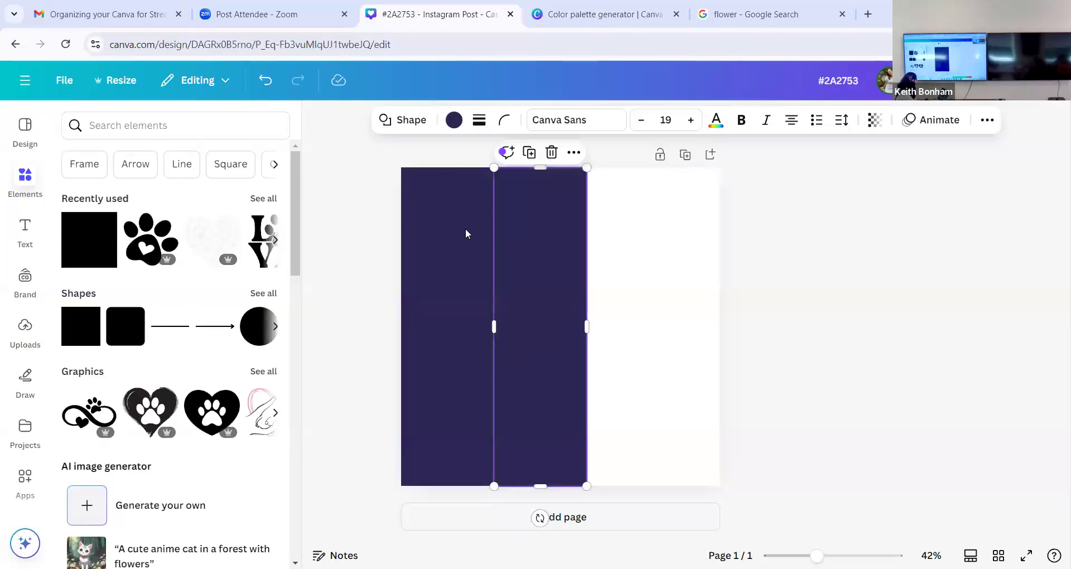
click(453, 120)
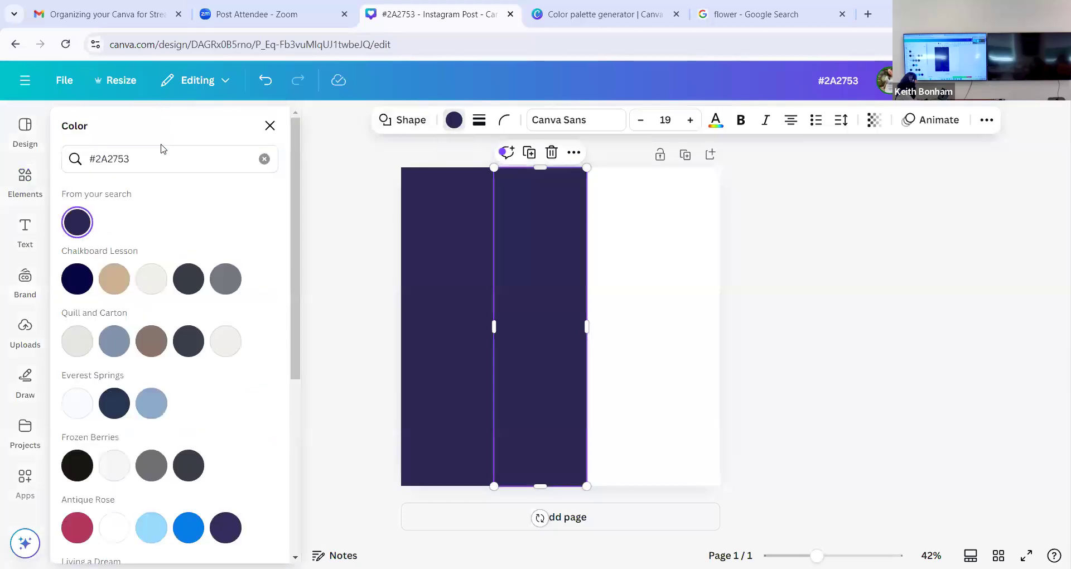
drag(159, 161, 66, 160)
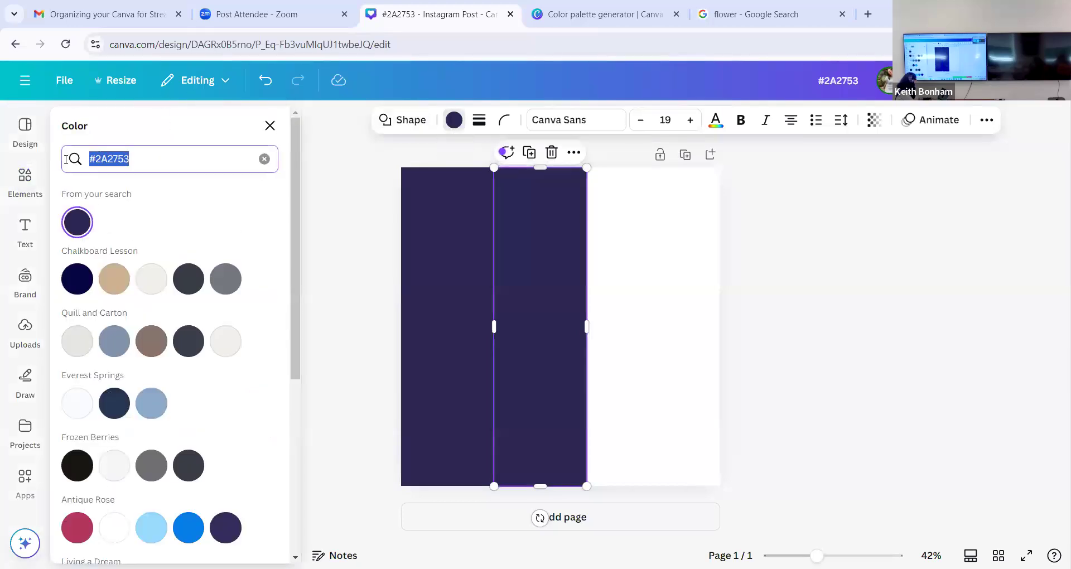
text(#D572A0)
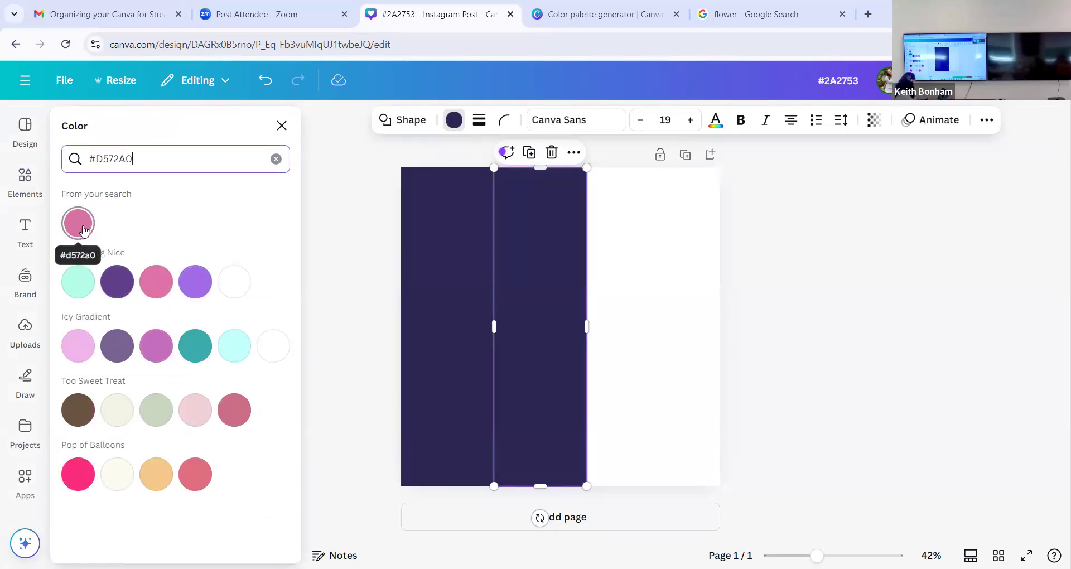
click(84, 230)
click(607, 287)
- Duplicate the pink strip and place the copy directly against its right edge
click(544, 285)
click(530, 153)
drag(549, 276, 638, 273)
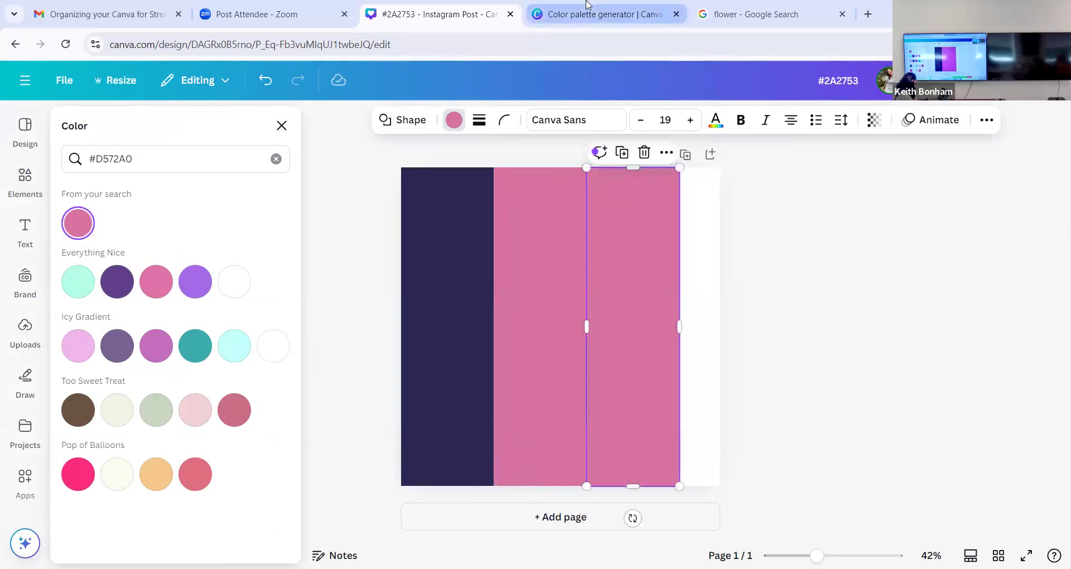
- Copy the Trendy Pink color #905CA4 from the color palette generator and fill the third strip with it
click(599, 14)
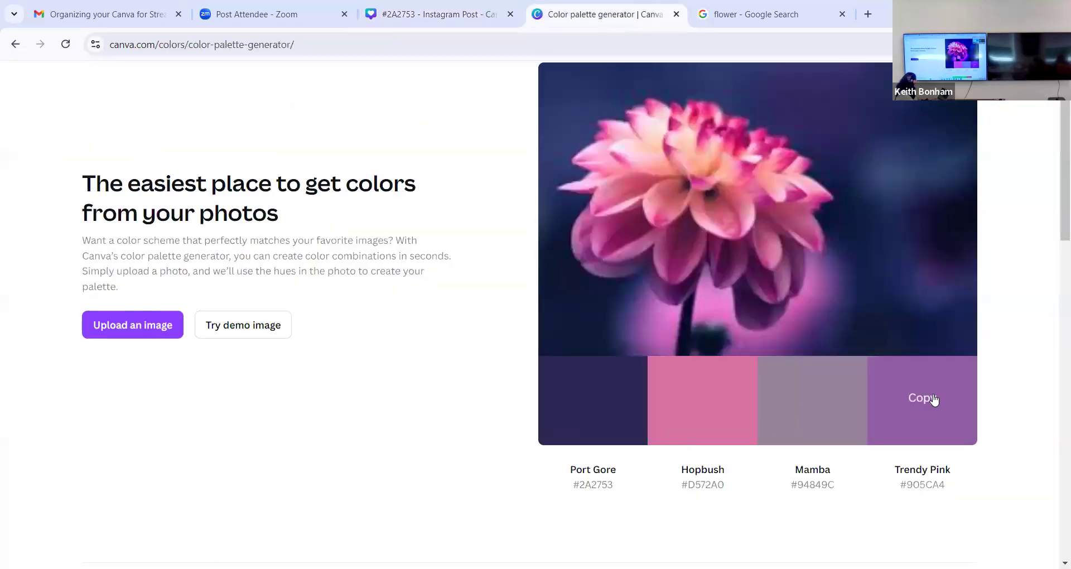
click(934, 399)
click(457, 15)
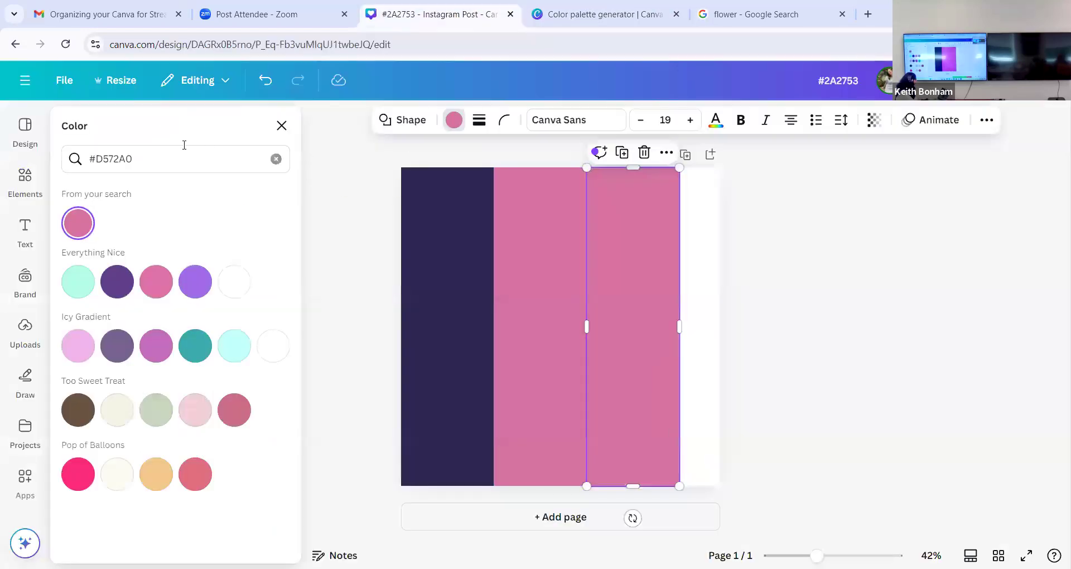
drag(177, 153, 54, 169)
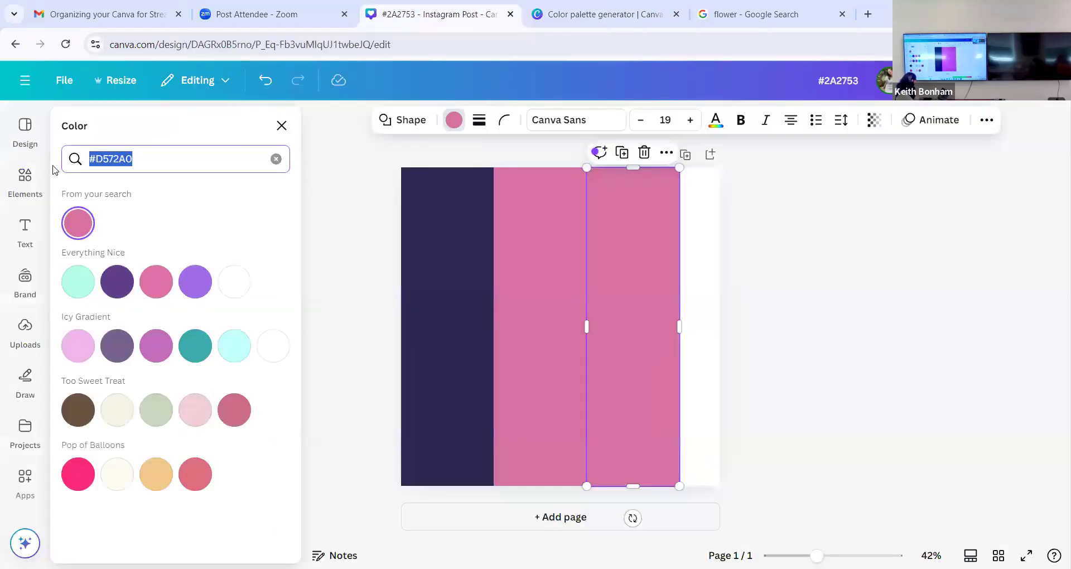
key(ctrl+v)
click(78, 223)
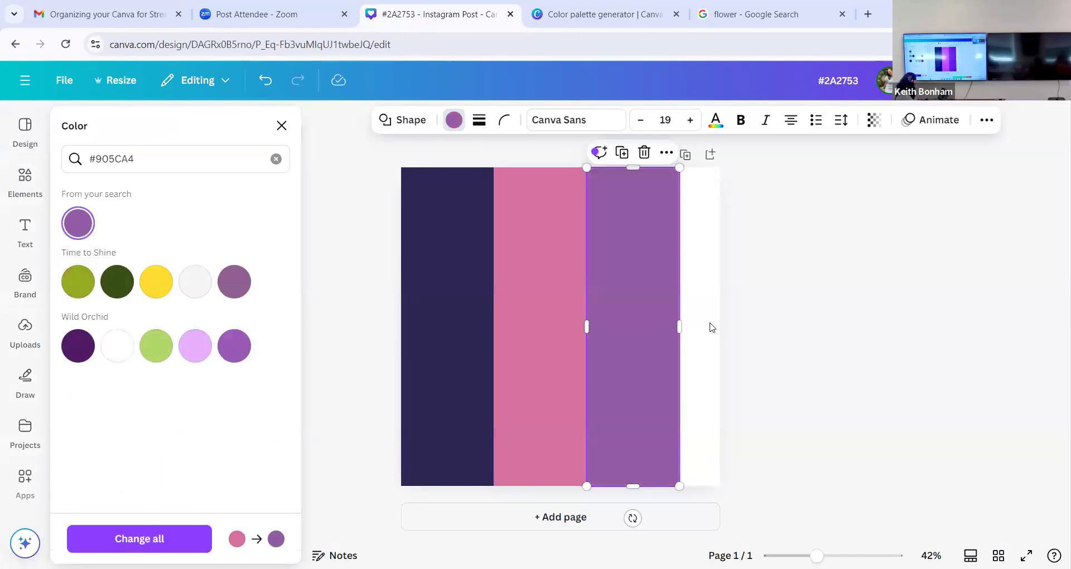
click(760, 333)
click(732, 329)
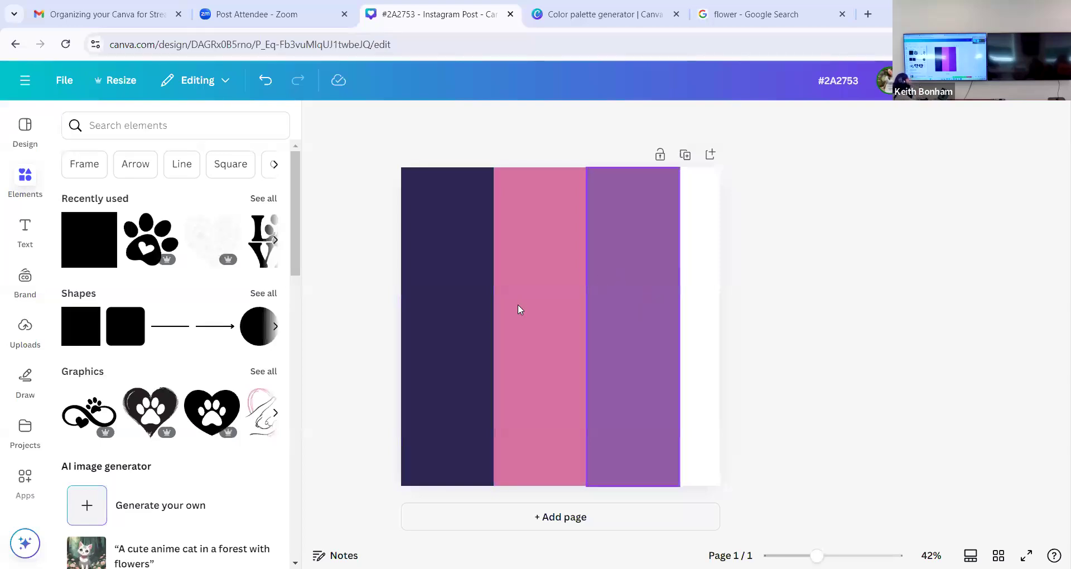
- Duplicate the purple strip and place the copy beside it, covering the remaining white area and extending past the page edge
click(708, 314)
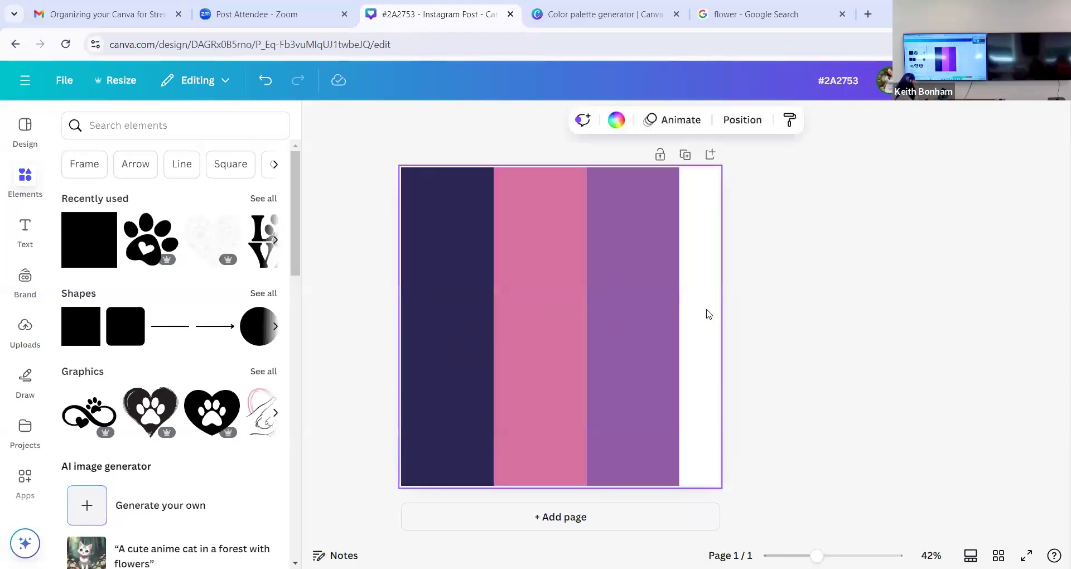
click(636, 272)
click(626, 154)
drag(626, 240, 719, 241)
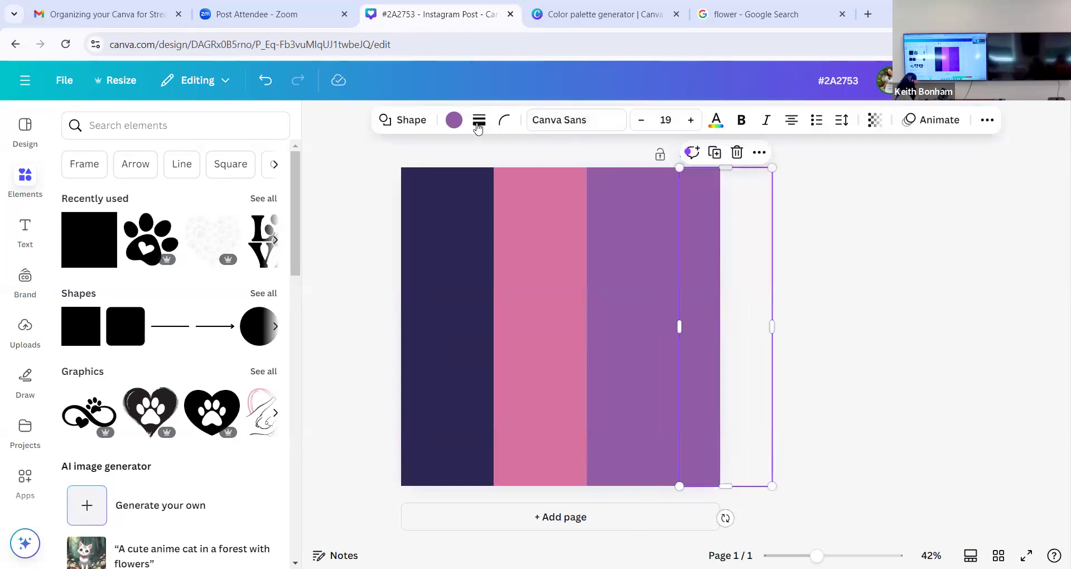
- Copy the Mamba color #94849C from the color palette generator and fill the fourth strip with it
click(580, 17)
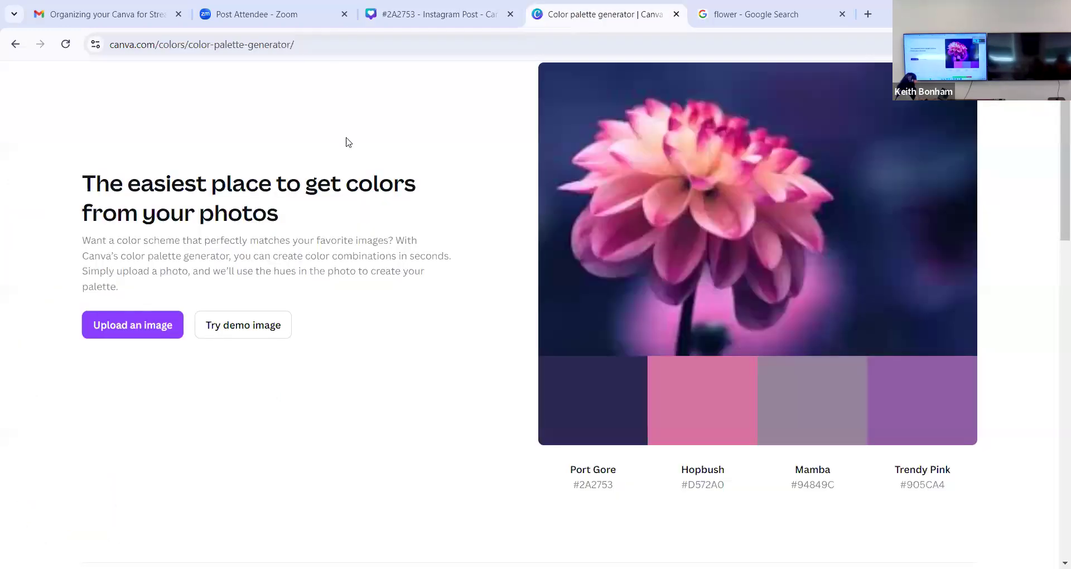
click(806, 412)
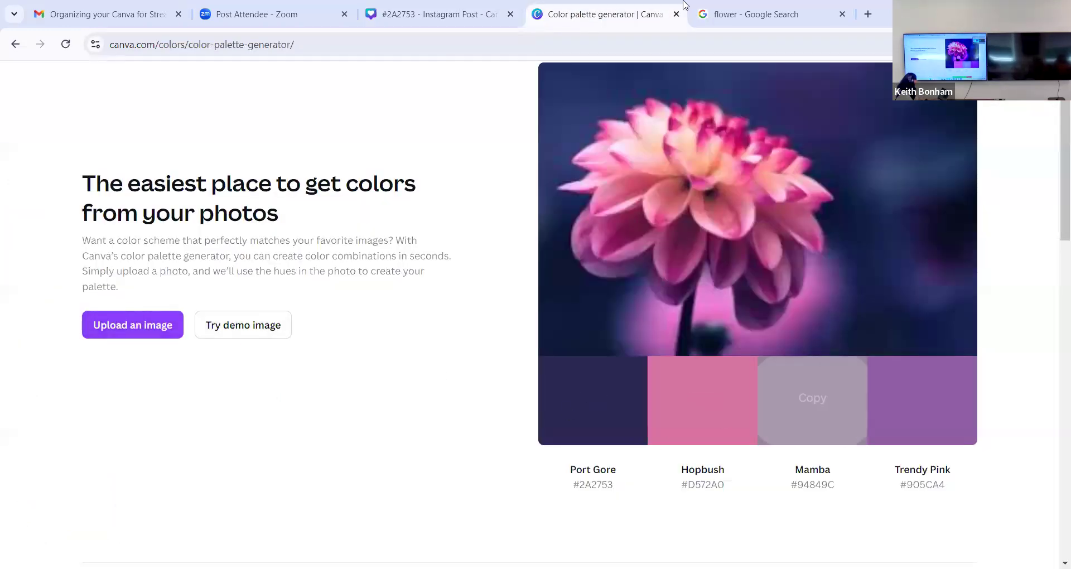
click(431, 5)
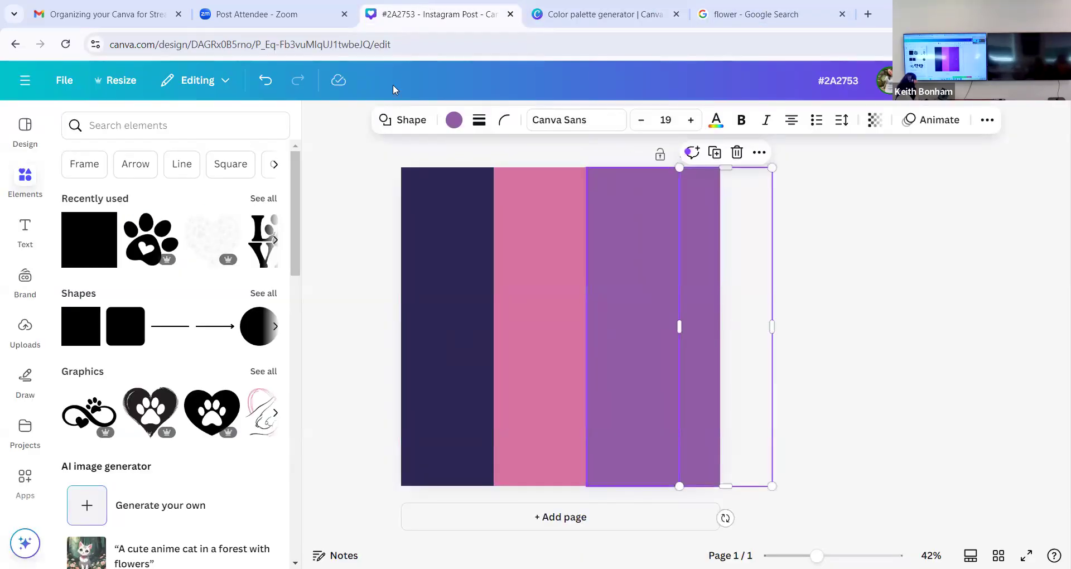
click(453, 119)
click(66, 152)
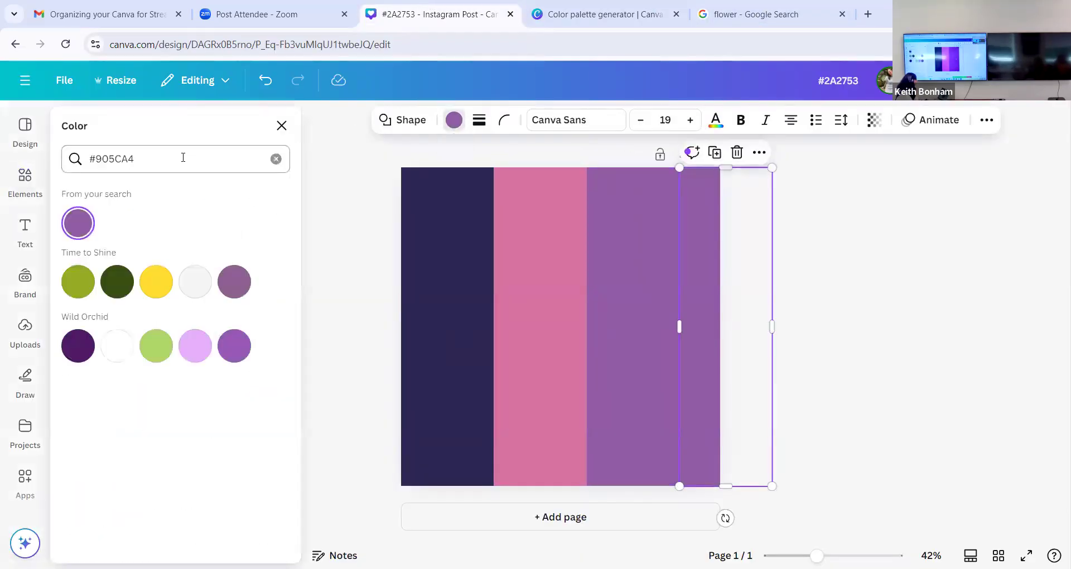
key(ctrl+a)
key(ctrl+v)
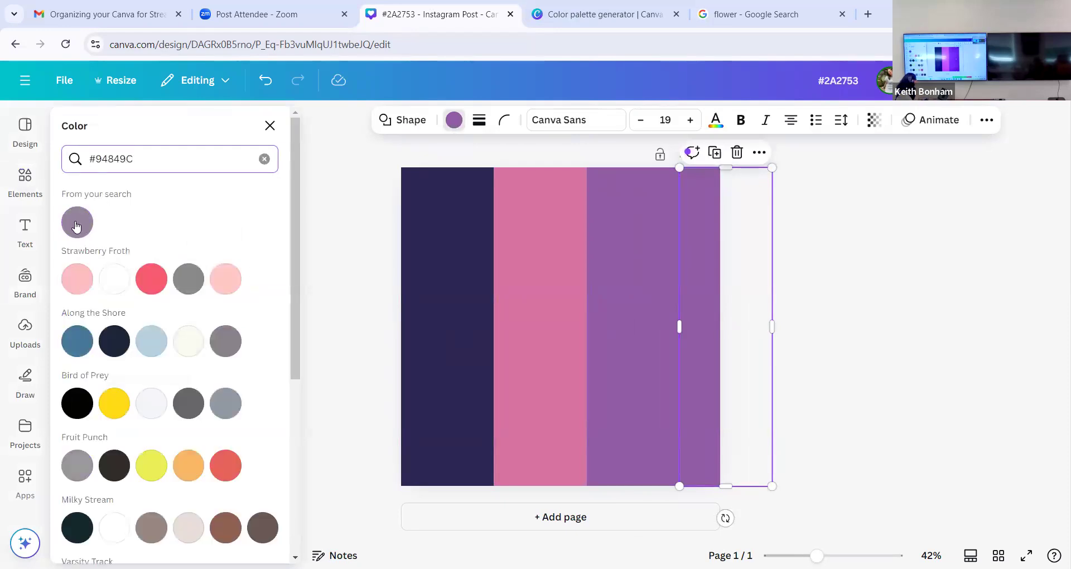
click(78, 222)
click(787, 300)
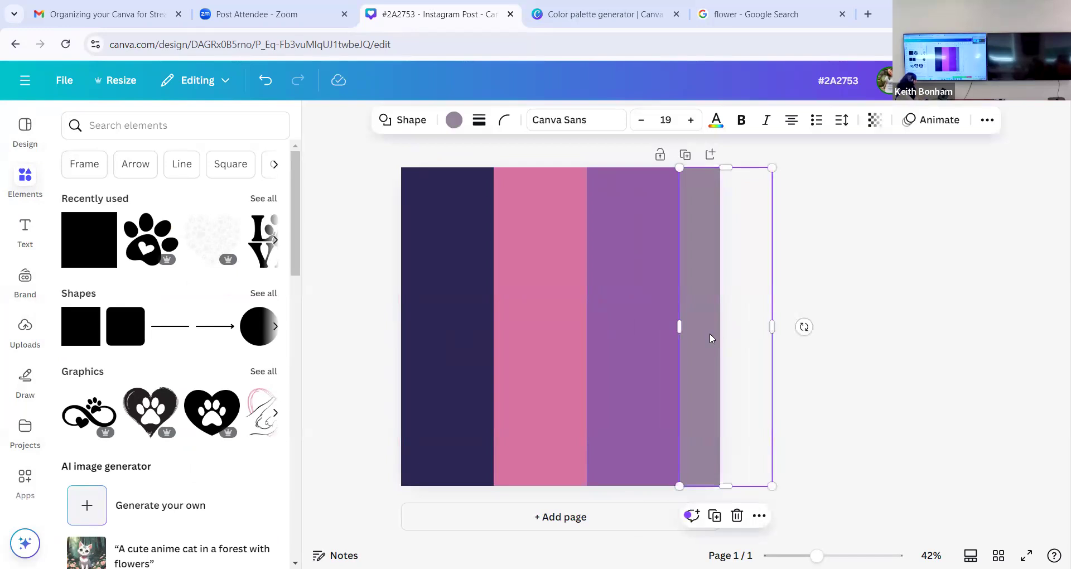
click(834, 343)
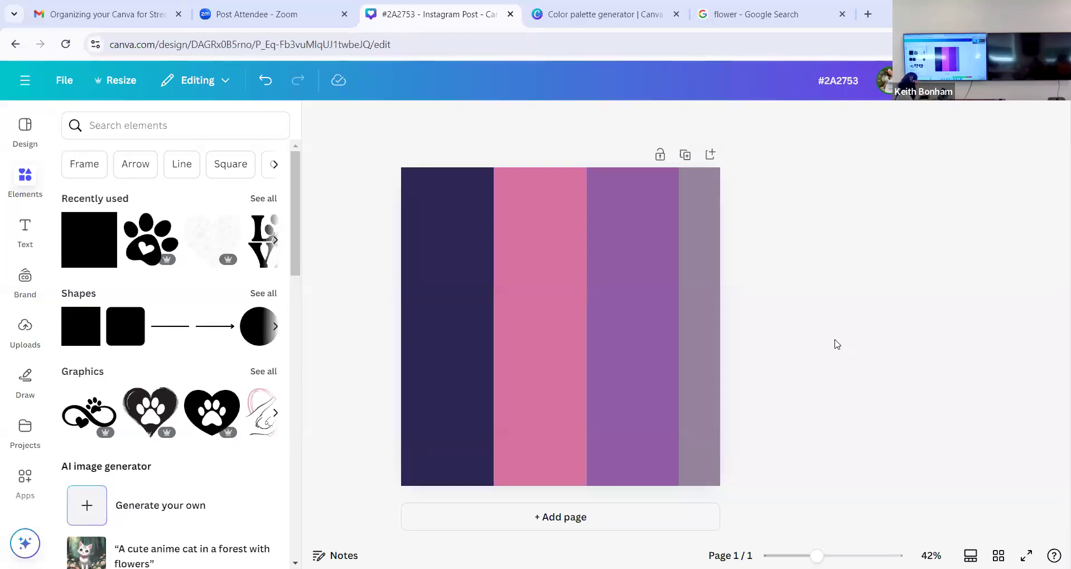
key(ctrl+a)
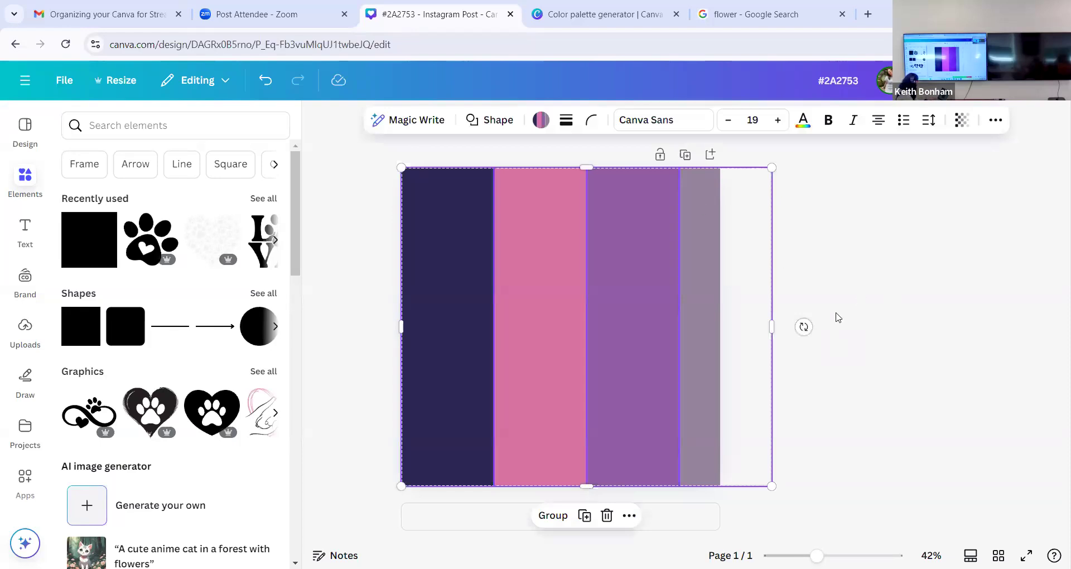
click(836, 317)
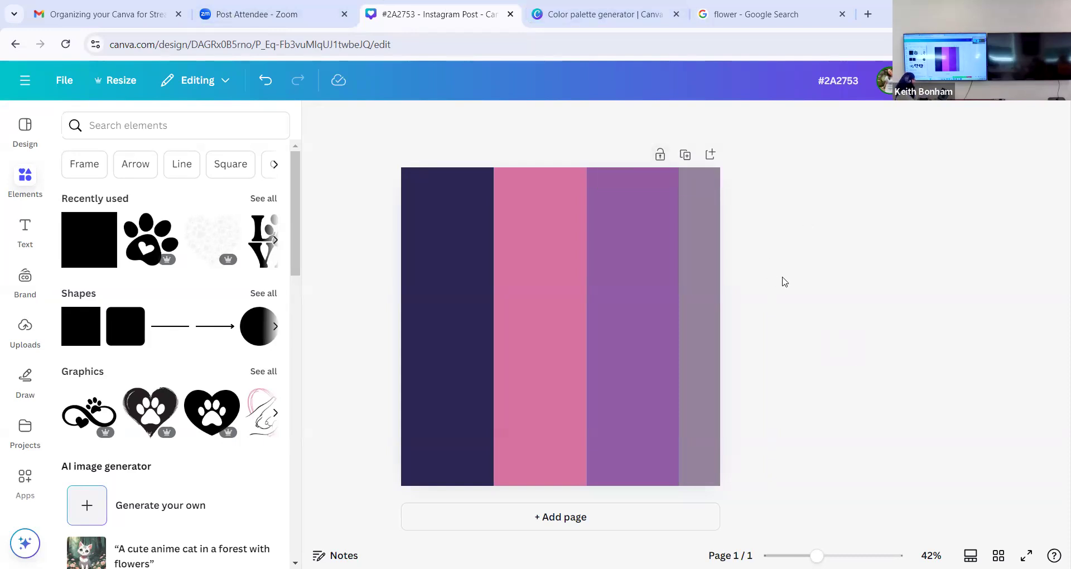
- Rename the design as COLOR PALETTE 1
click(837, 82)
text(COL)
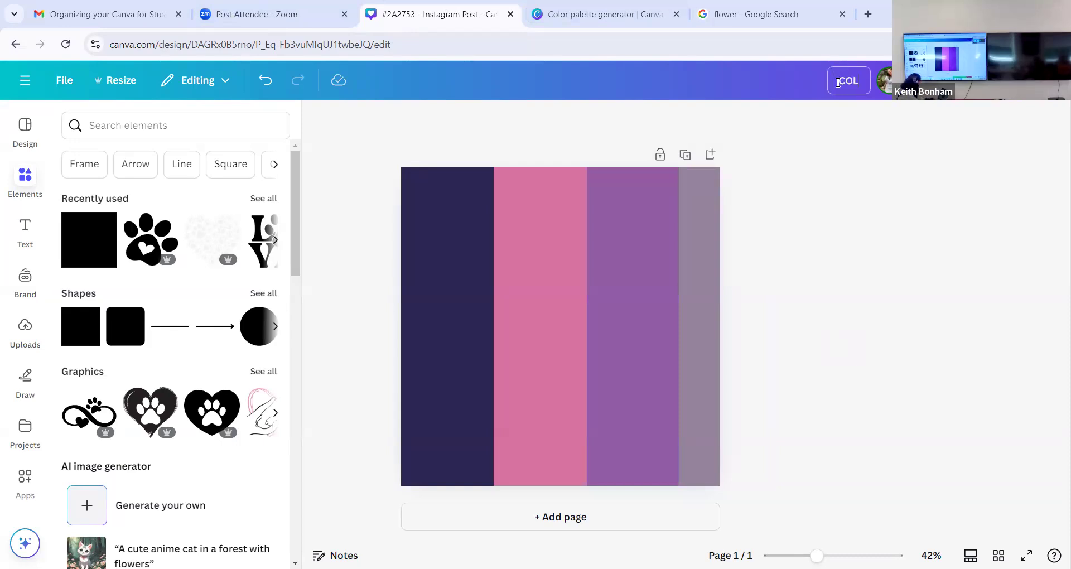
text(OR PALETTE 1)
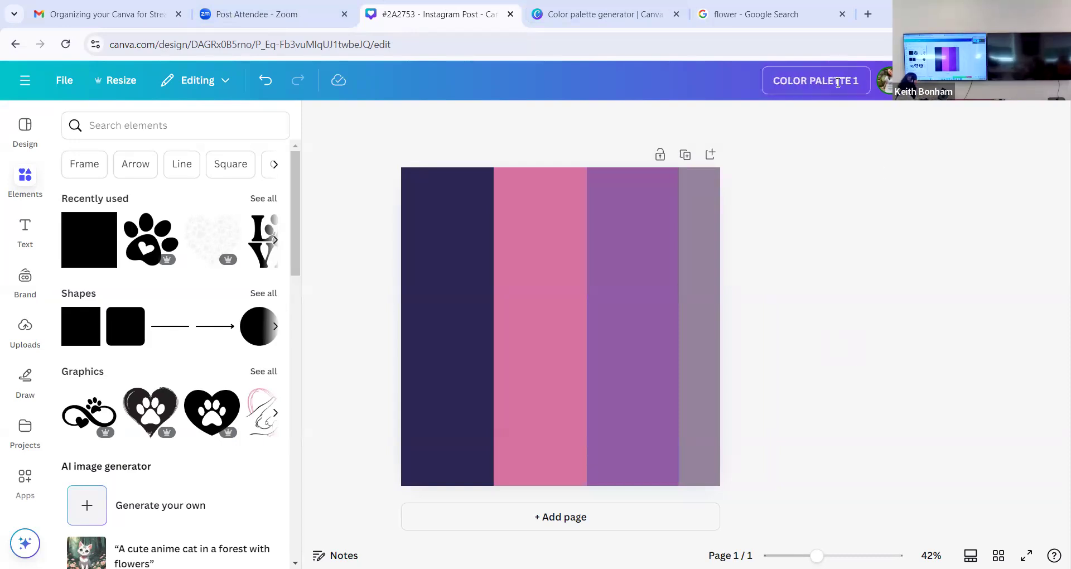
key(Return)
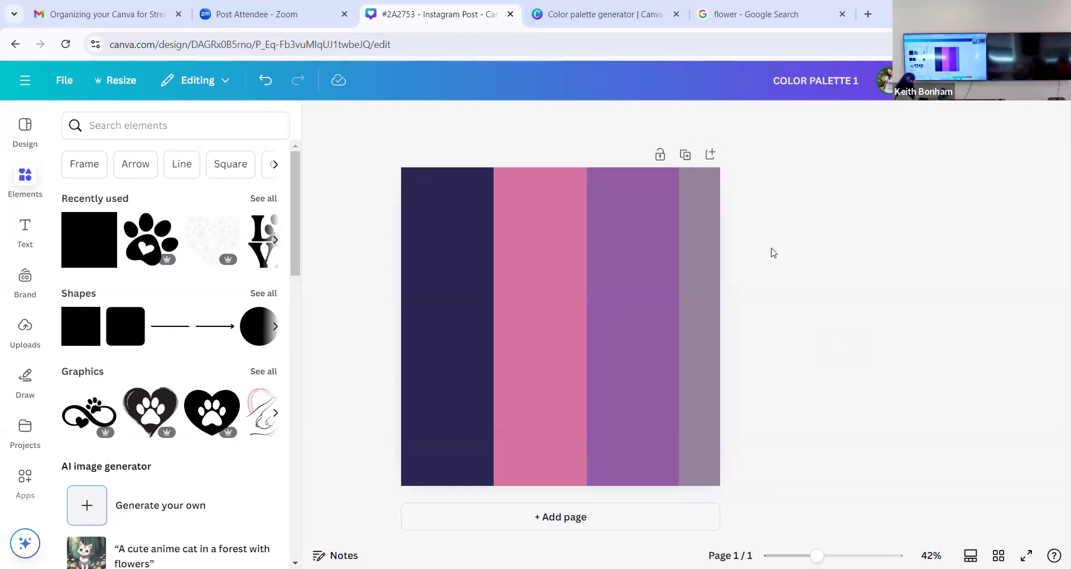
- Shift the pink, purple and gray strips leftward, overlapping the navy and pink ones, so all four colors fill the page more evenly
click(462, 301)
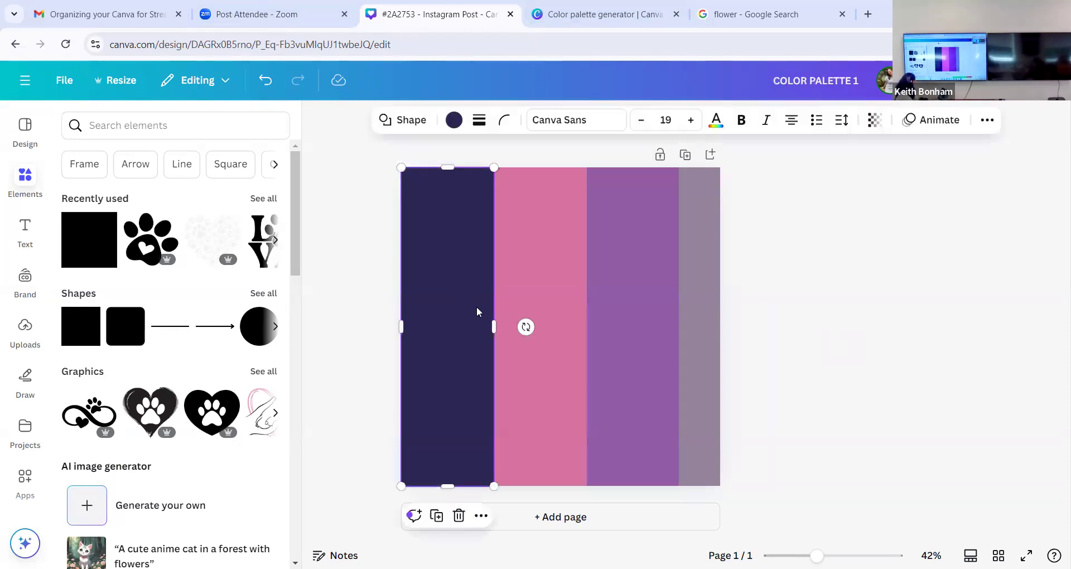
drag(492, 328, 538, 325)
click(531, 329)
drag(618, 339, 568, 335)
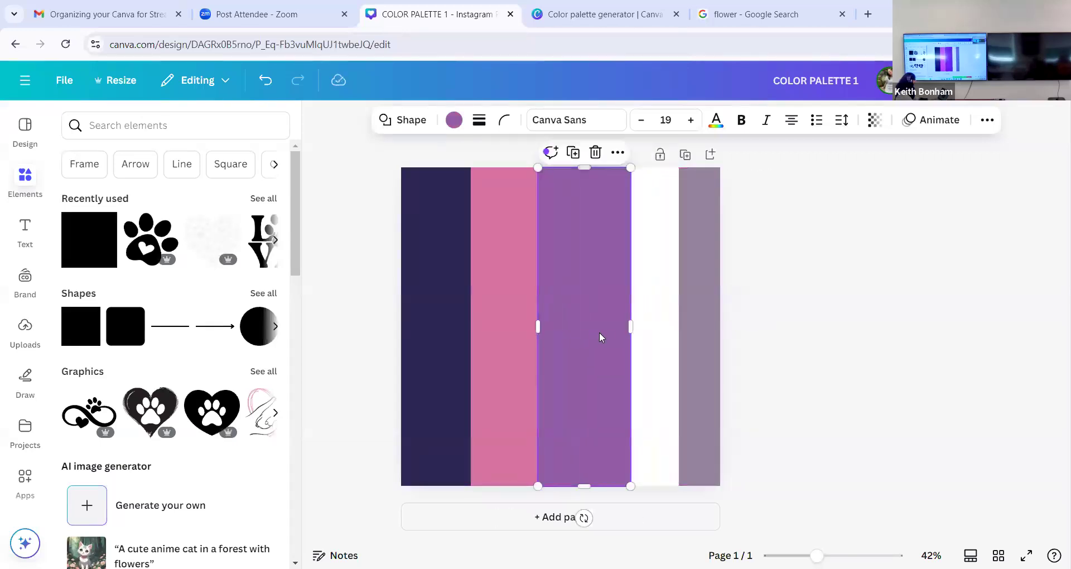
drag(708, 338, 661, 335)
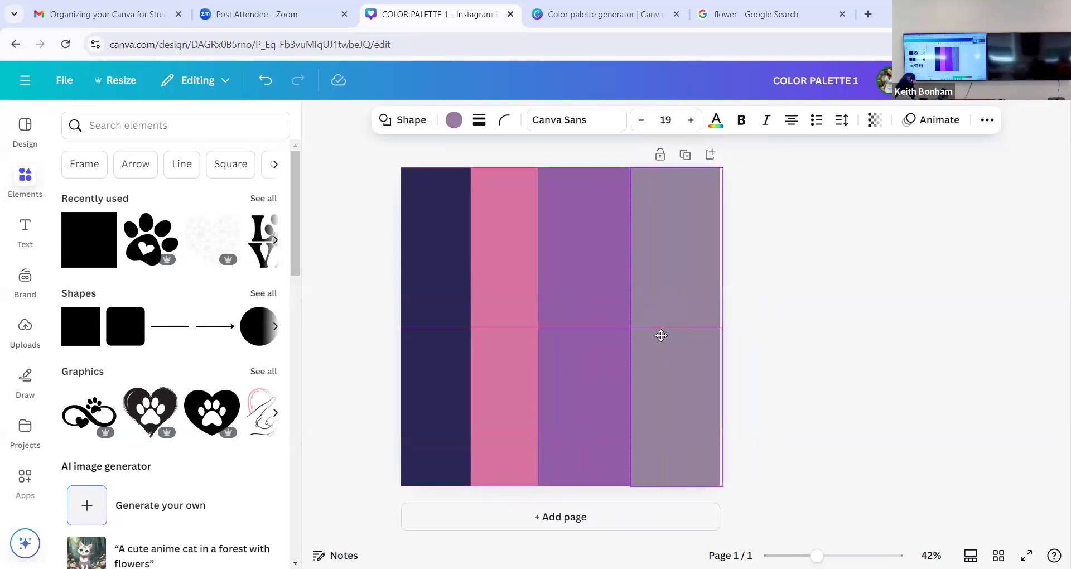
click(752, 358)
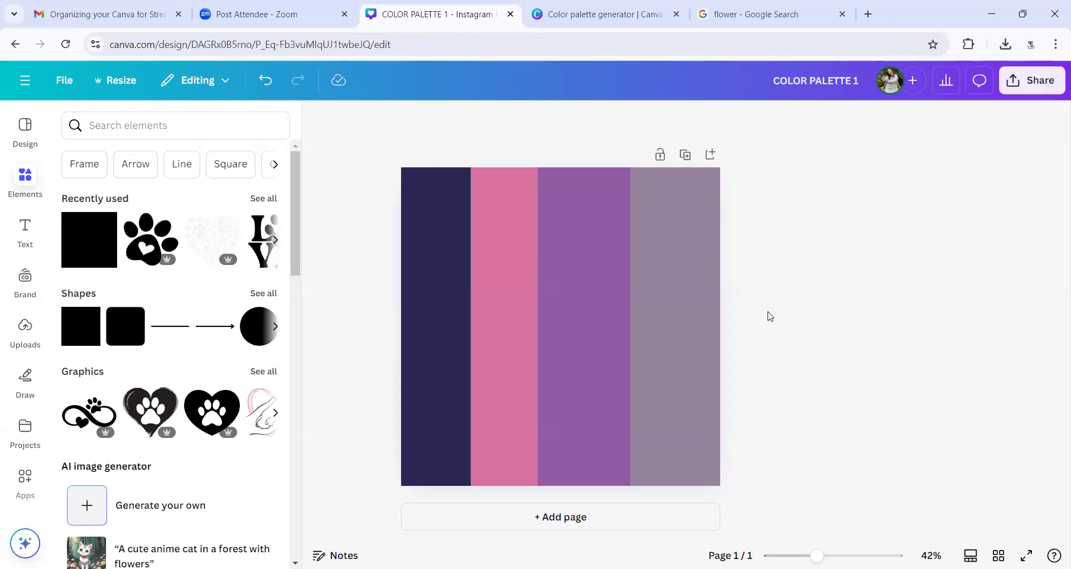
- Go from the color palette generator page to Canva's home page and search the design types for "color palette"
click(575, 14)
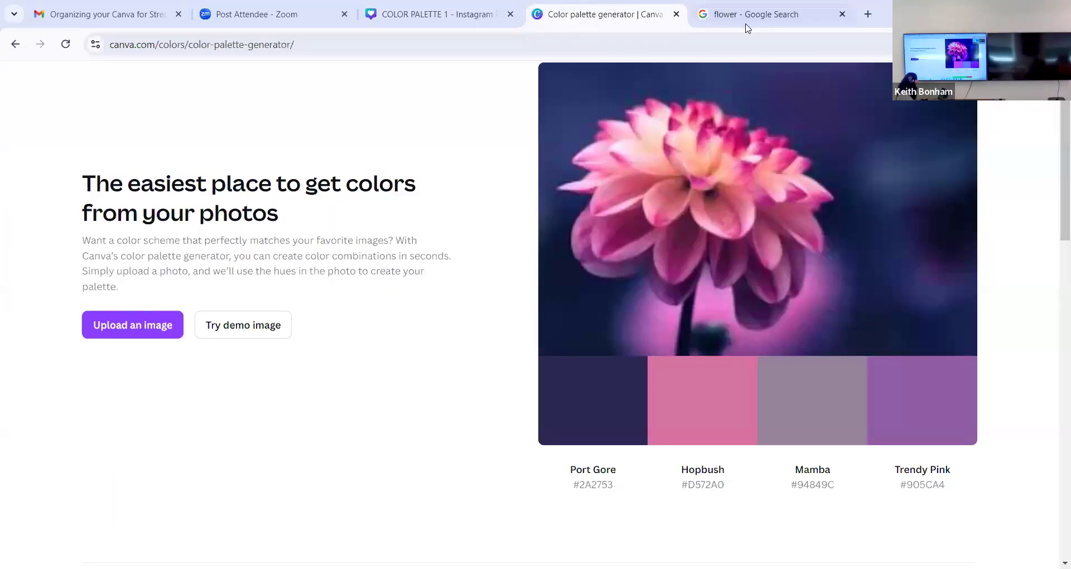
scroll(376, 188, up, 1)
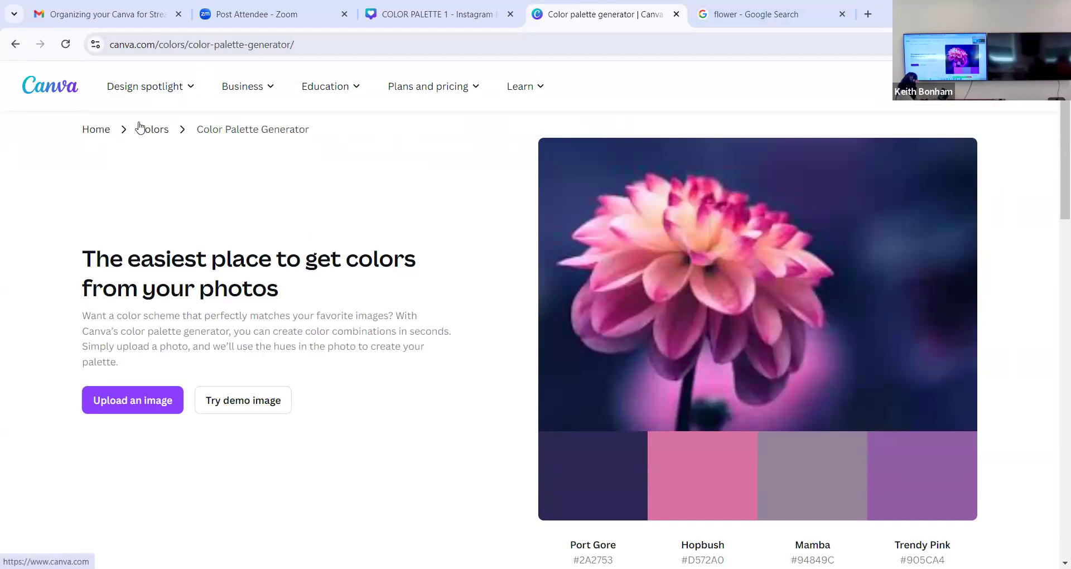
click(107, 133)
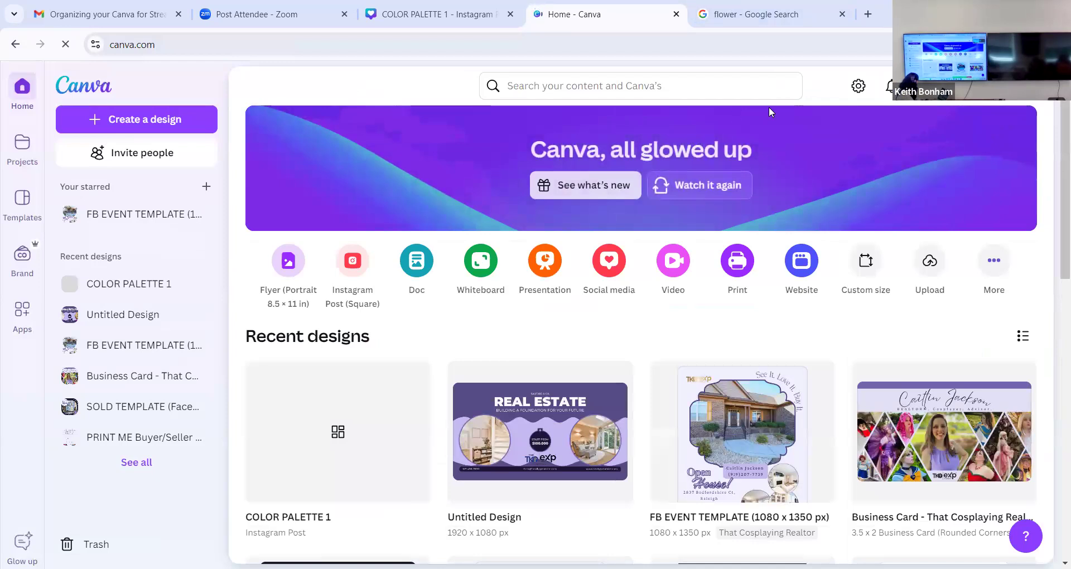
click(996, 263)
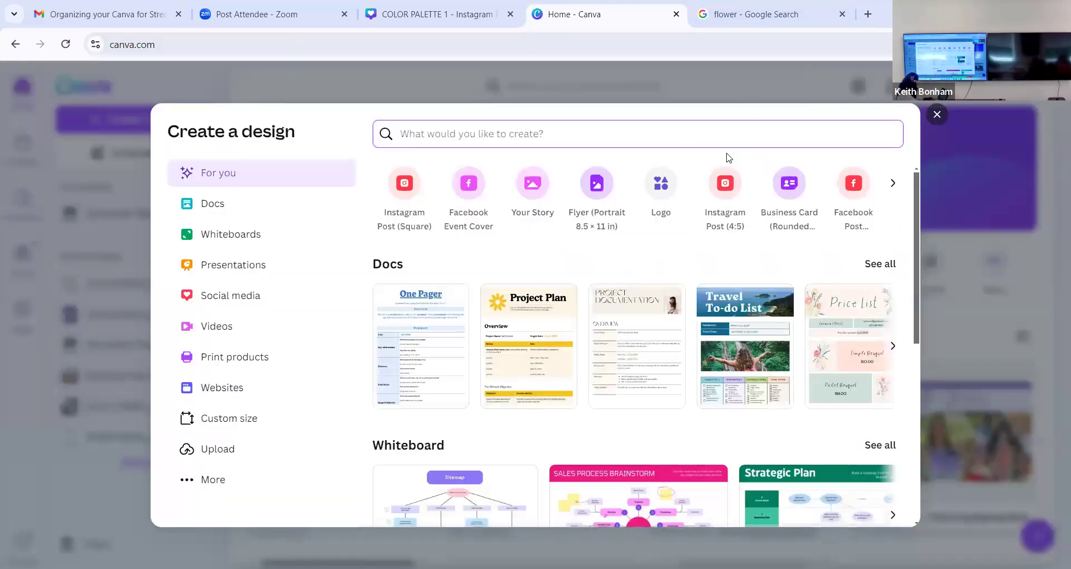
text(color)
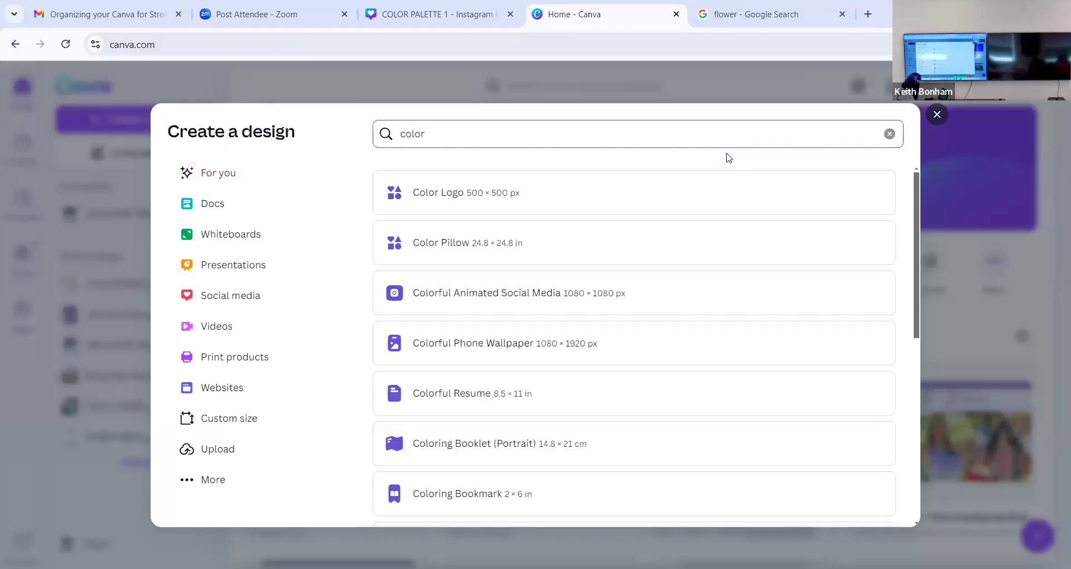
text( palette)
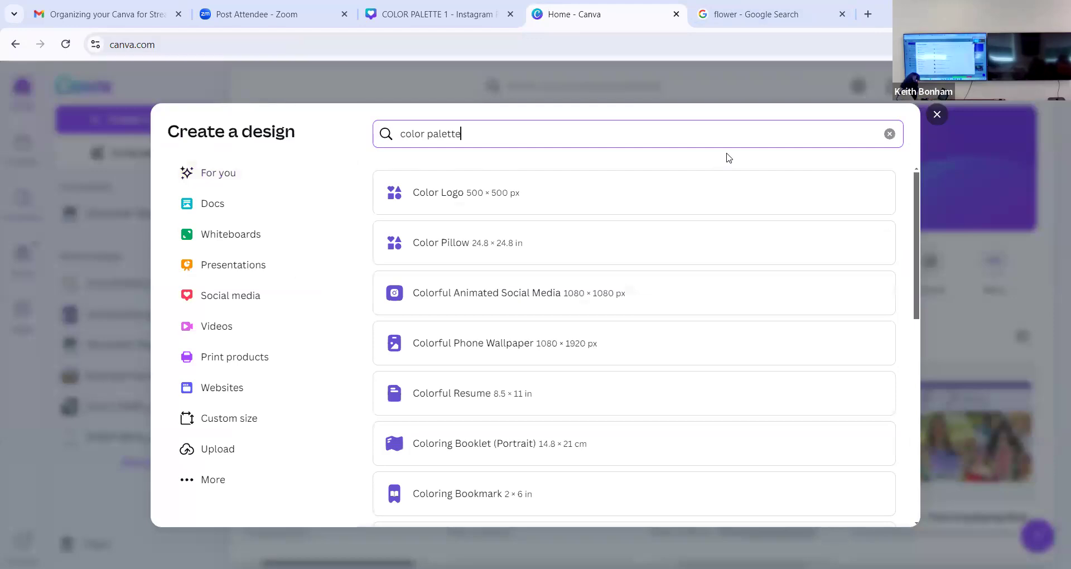
click(964, 275)
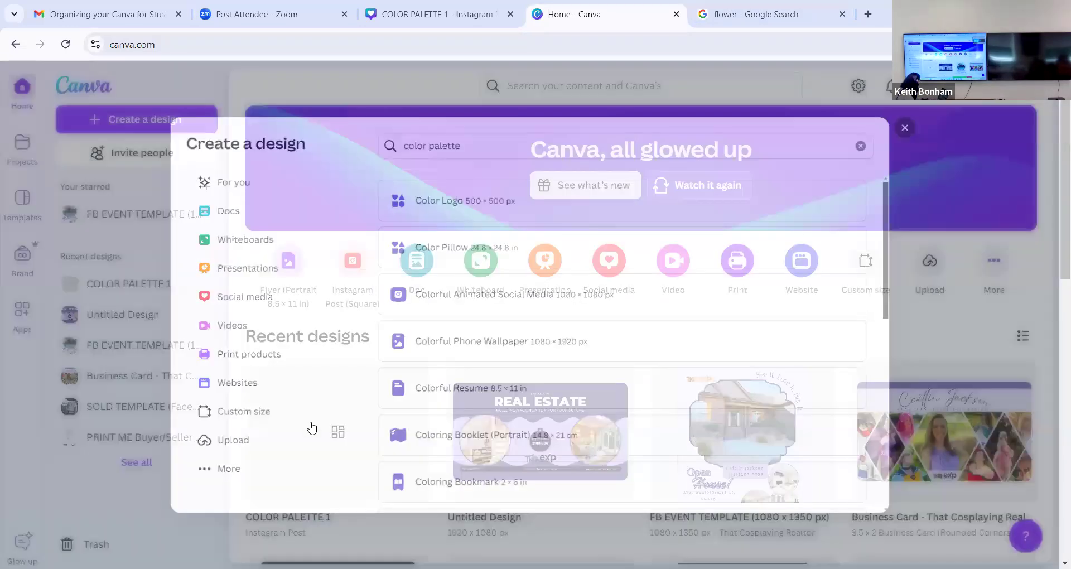
- Search Canva's apps for "color palette" and look through the matching apps
click(27, 321)
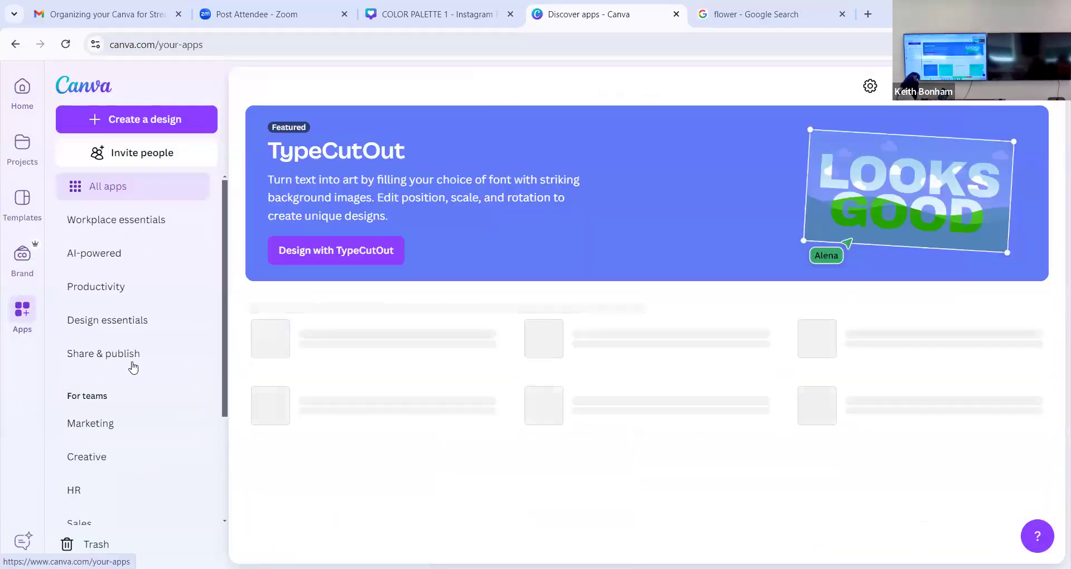
scroll(133, 367, down, 3)
scroll(133, 367, up, 3)
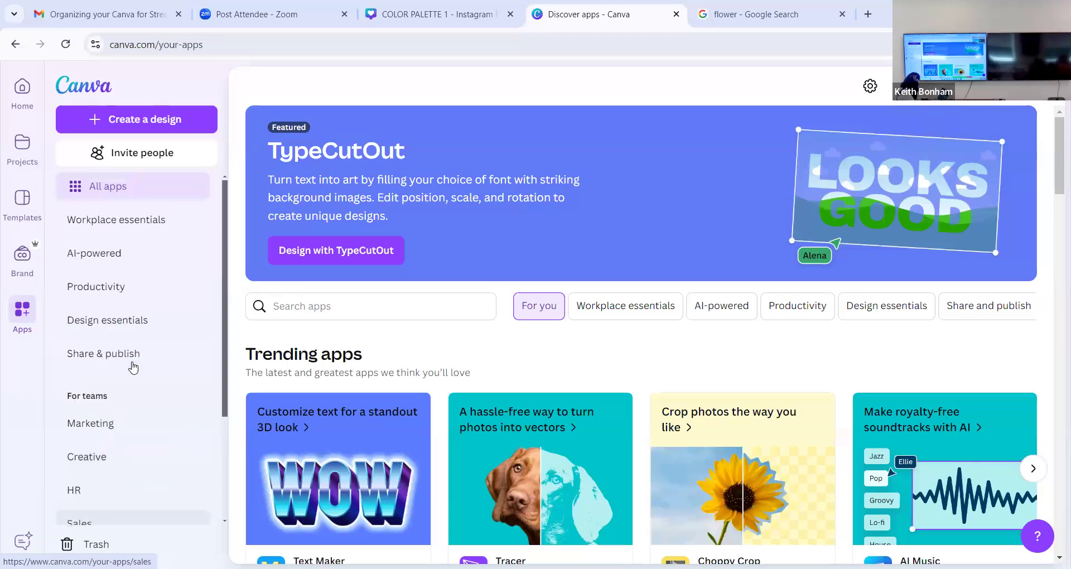
click(325, 306)
text(col)
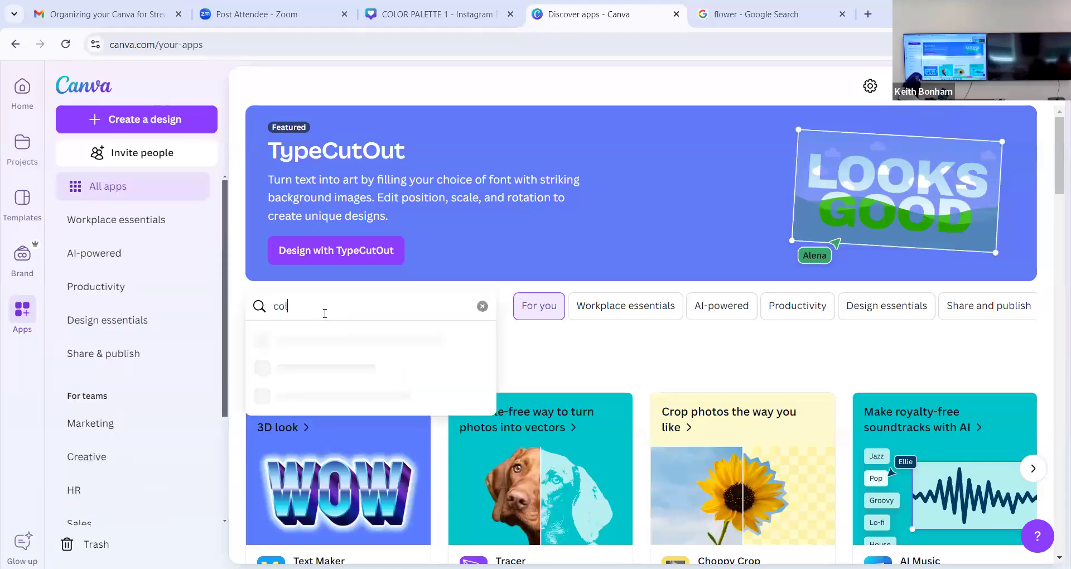
text(or palette)
key(BackSpace)
text(te)
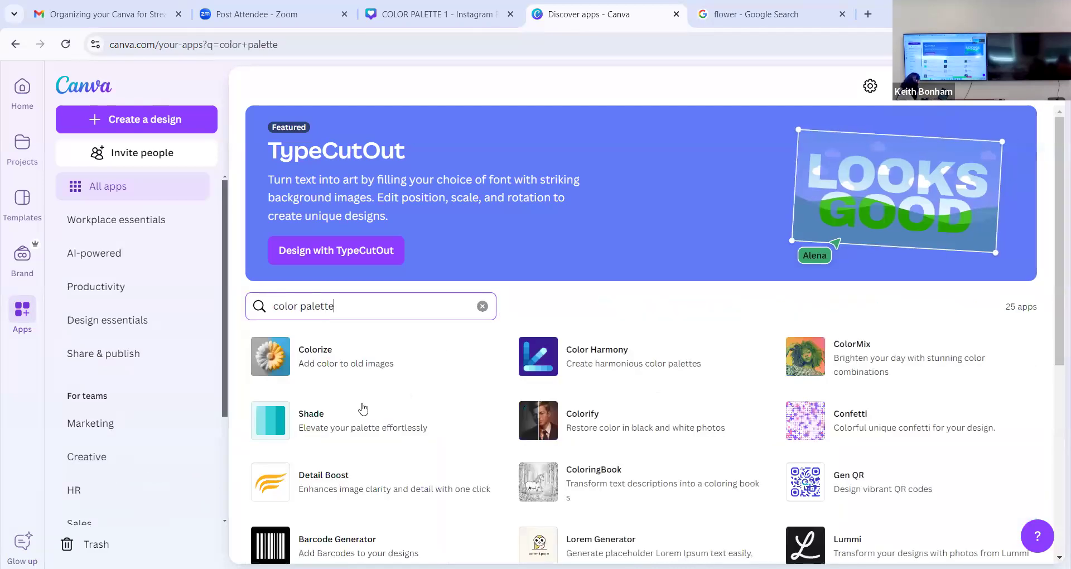
scroll(390, 439, down, 2)
scroll(390, 439, down, 2)
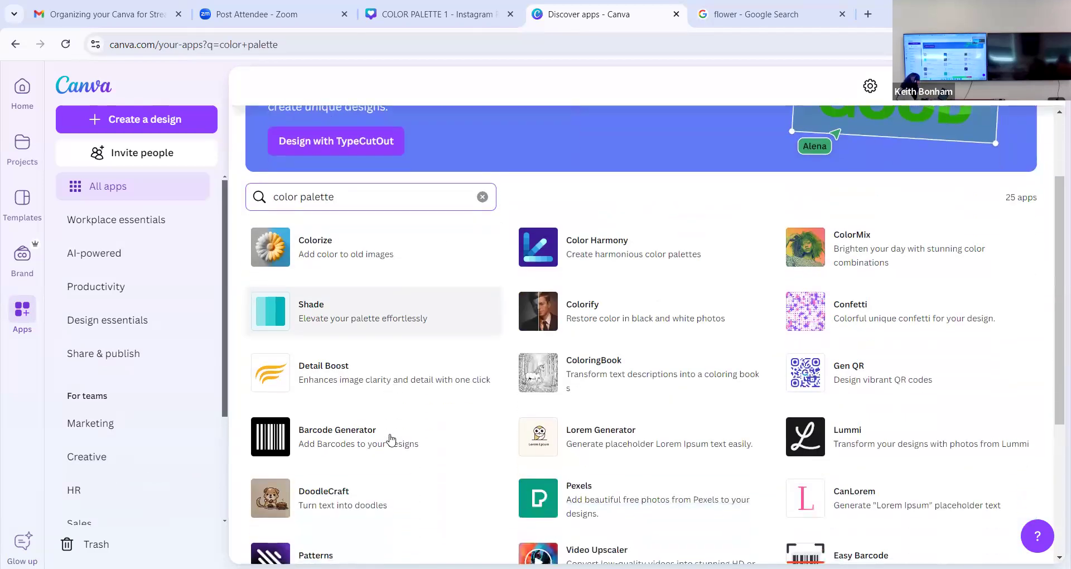
scroll(390, 438, up, 3)
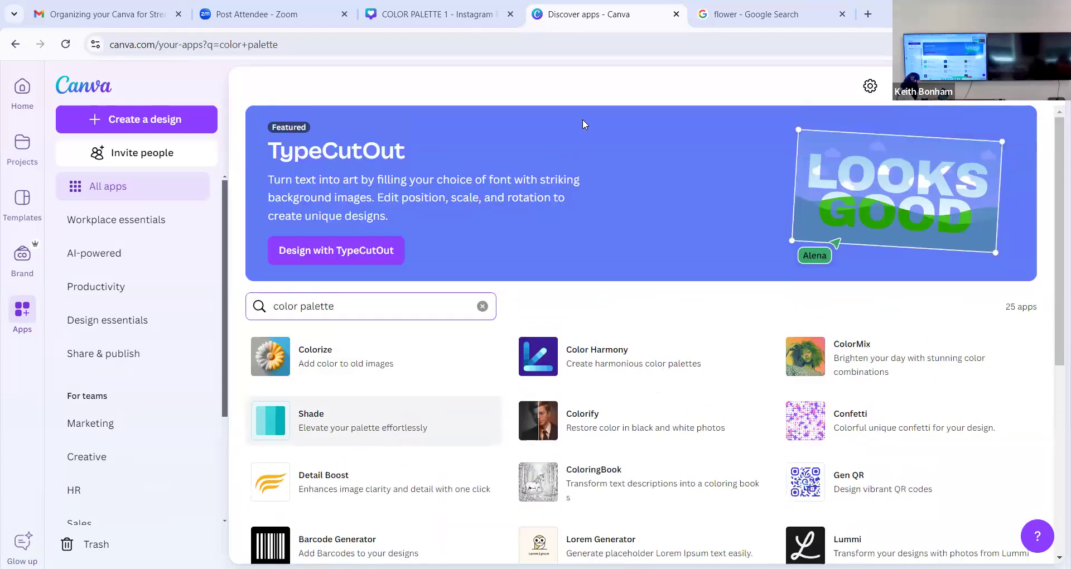
- Search Google for "color palette generator" and open the Color wheel page linked under Canva's result
click(622, 44)
text(color)
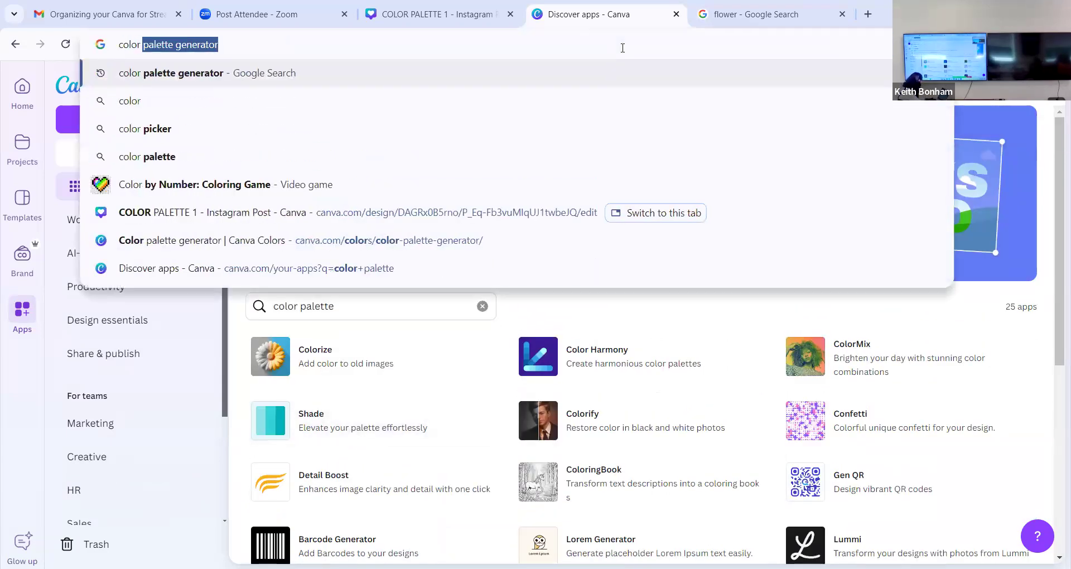
key(Return)
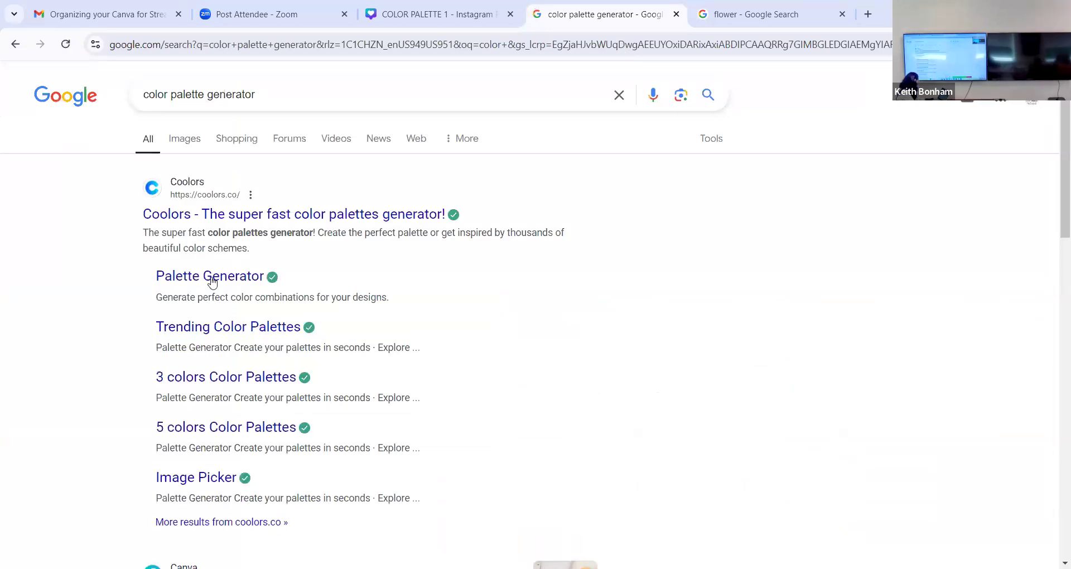
scroll(124, 339, down, 4)
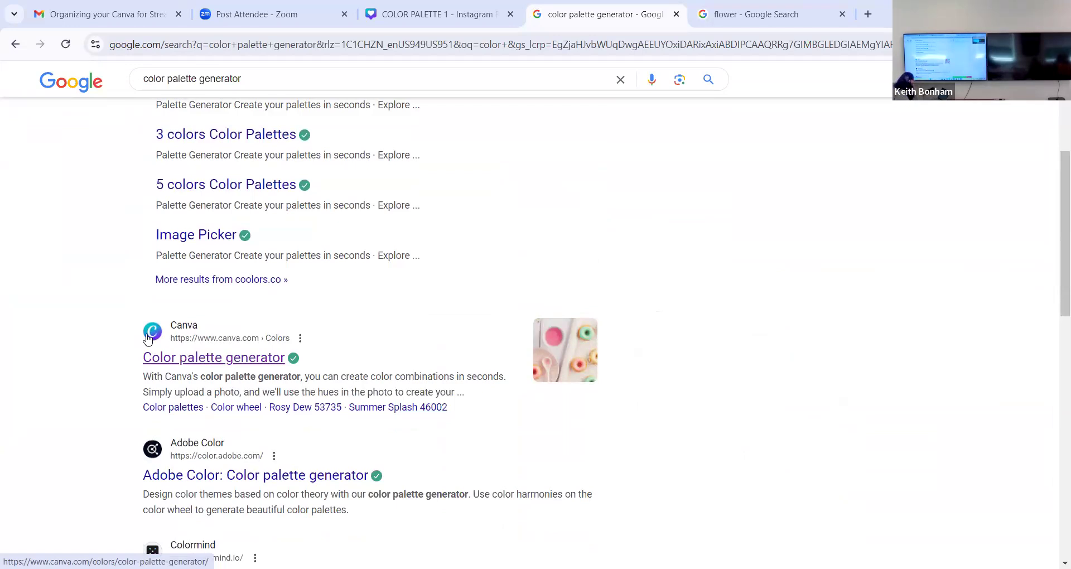
click(237, 408)
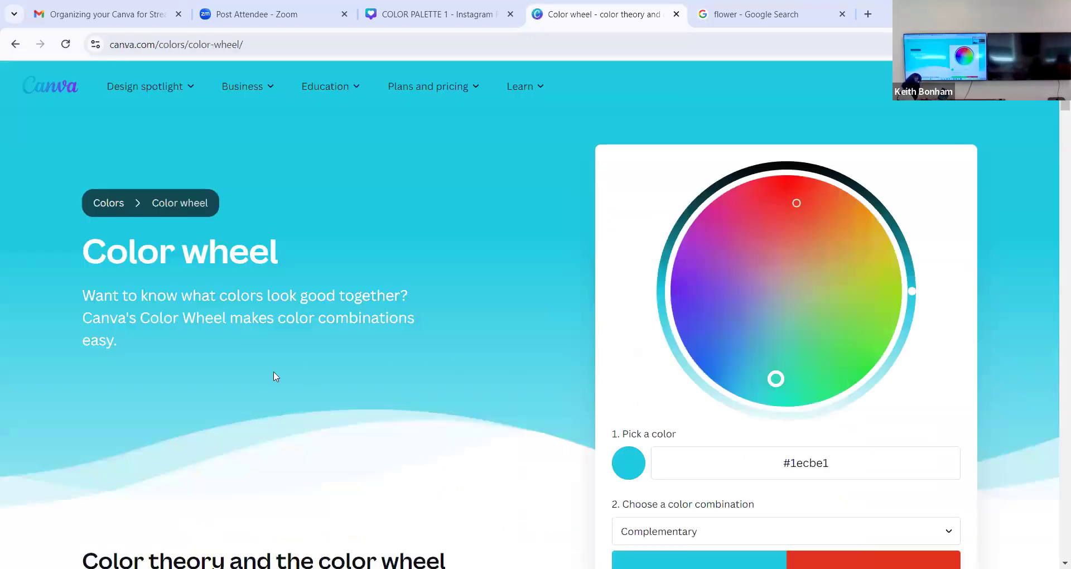
- Try several base colors on the color wheel, including #6ac738, #5521de and #d728bd, with the Complementary combination
scroll(273, 376, down, 2)
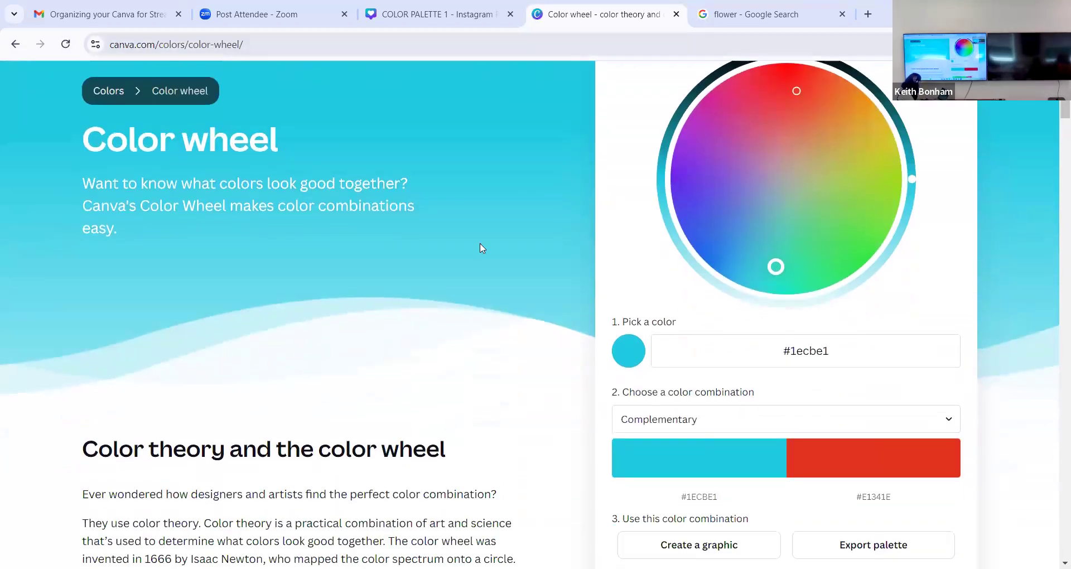
click(850, 189)
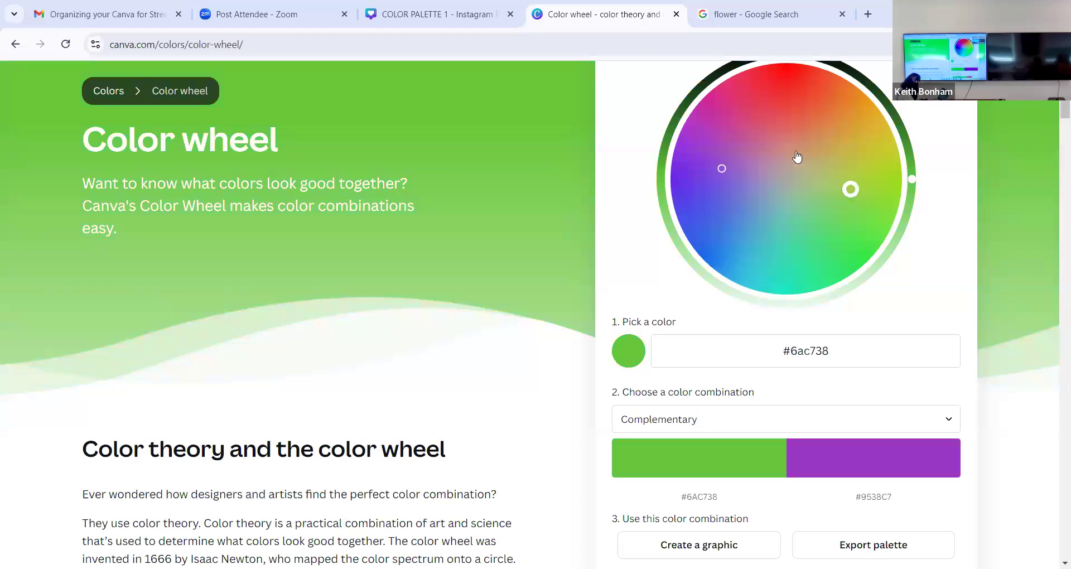
click(779, 118)
click(703, 200)
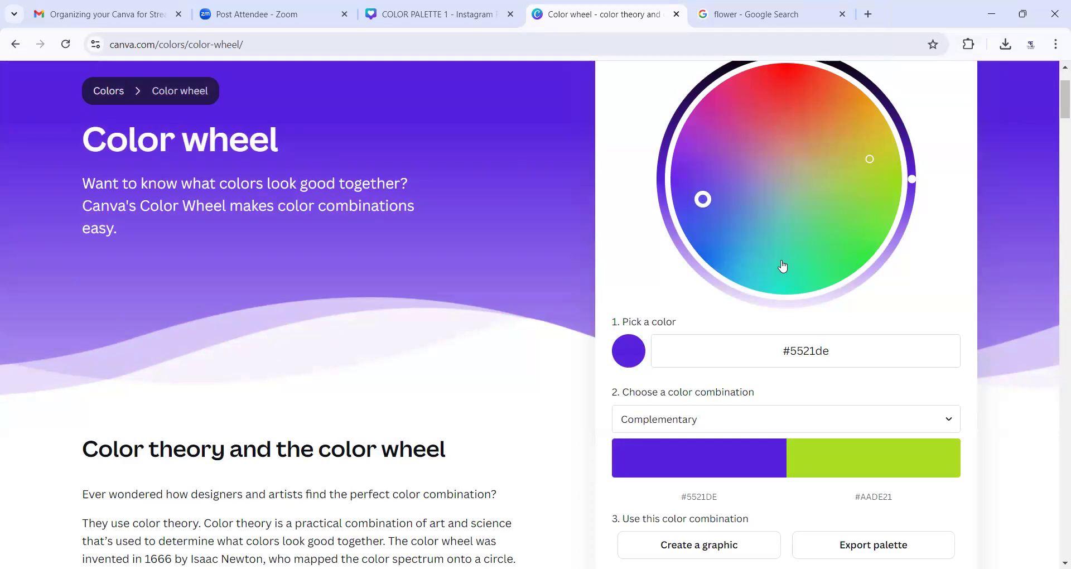
scroll(406, 229, up, 2)
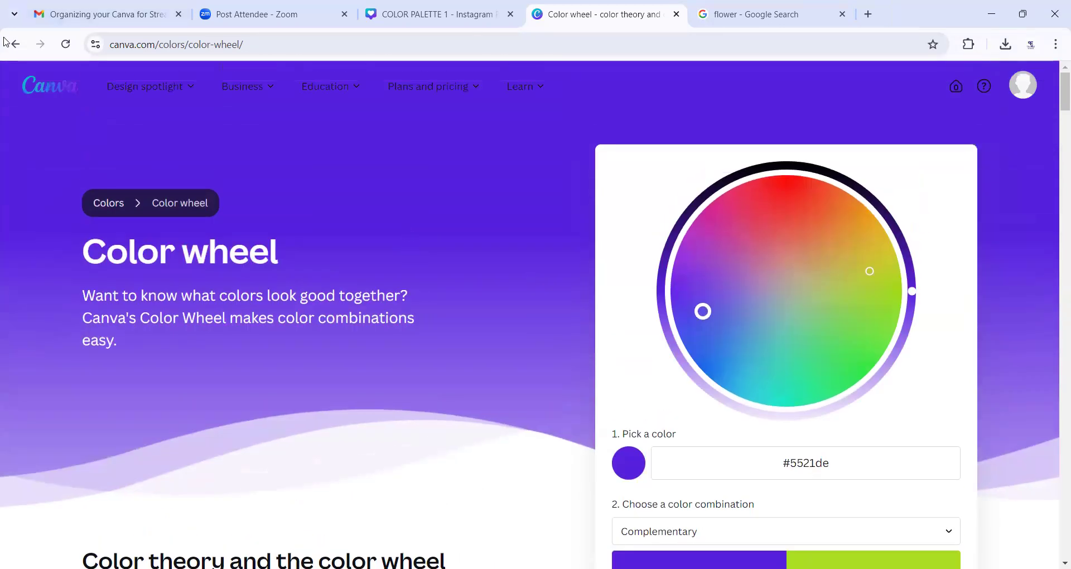
click(724, 241)
scroll(463, 340, down, 4)
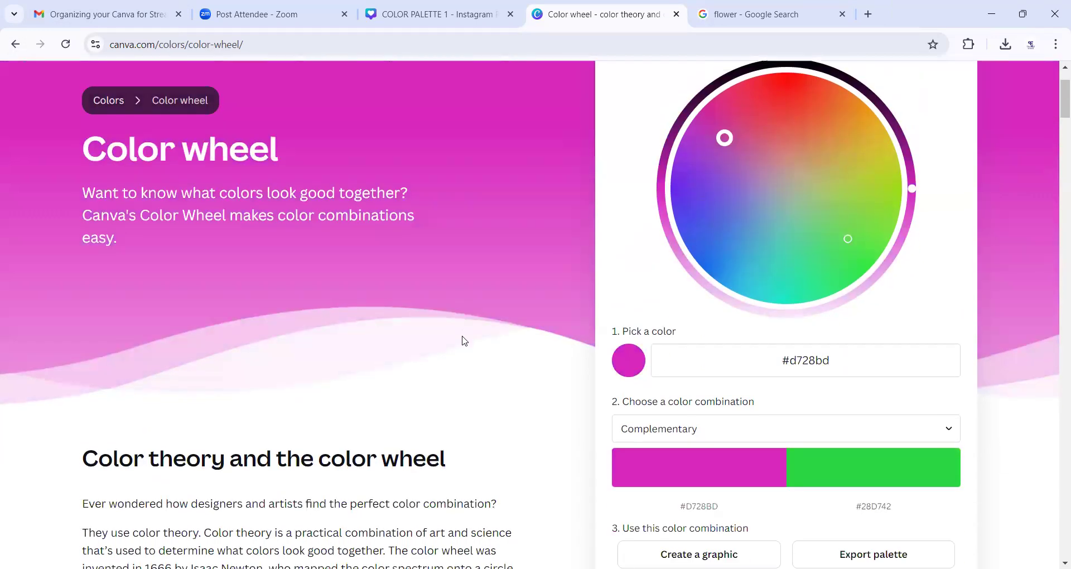
scroll(463, 339, down, 4)
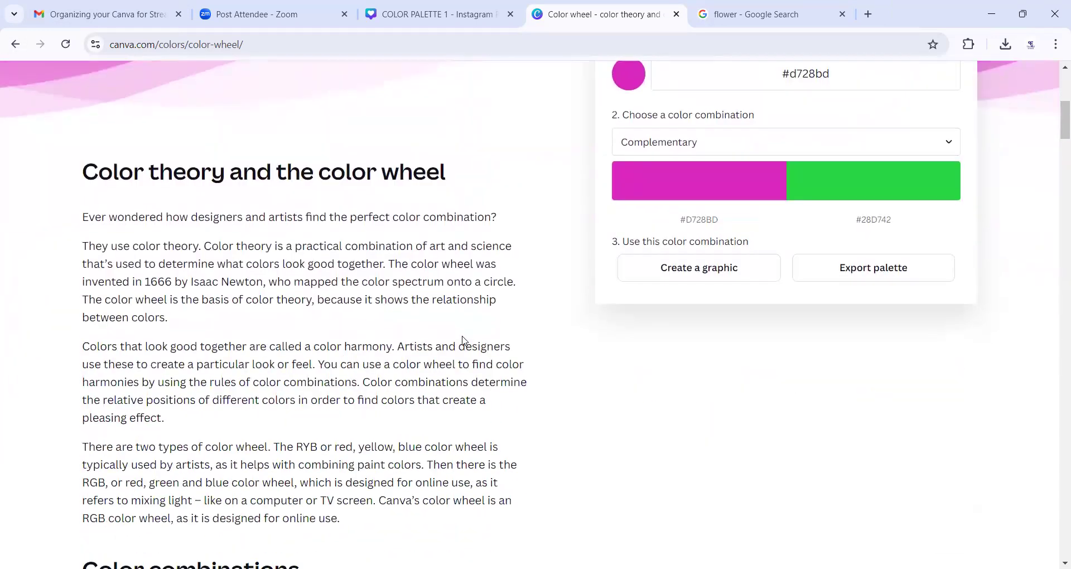
- Return to the Google results, reopen Canva's Color wheel page and pick the purple #781de2 on the wheel
click(14, 44)
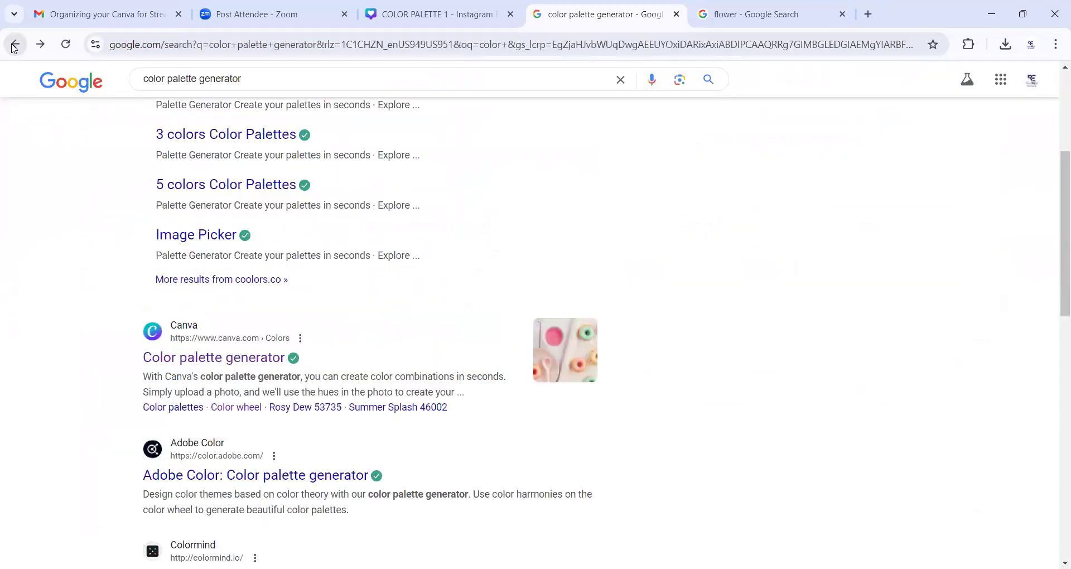
click(232, 410)
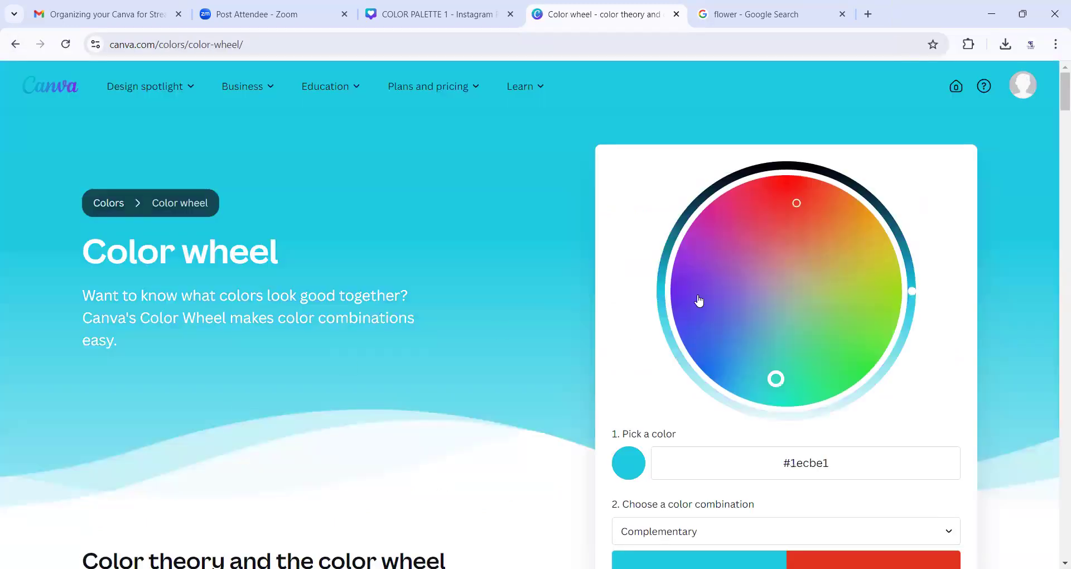
click(698, 295)
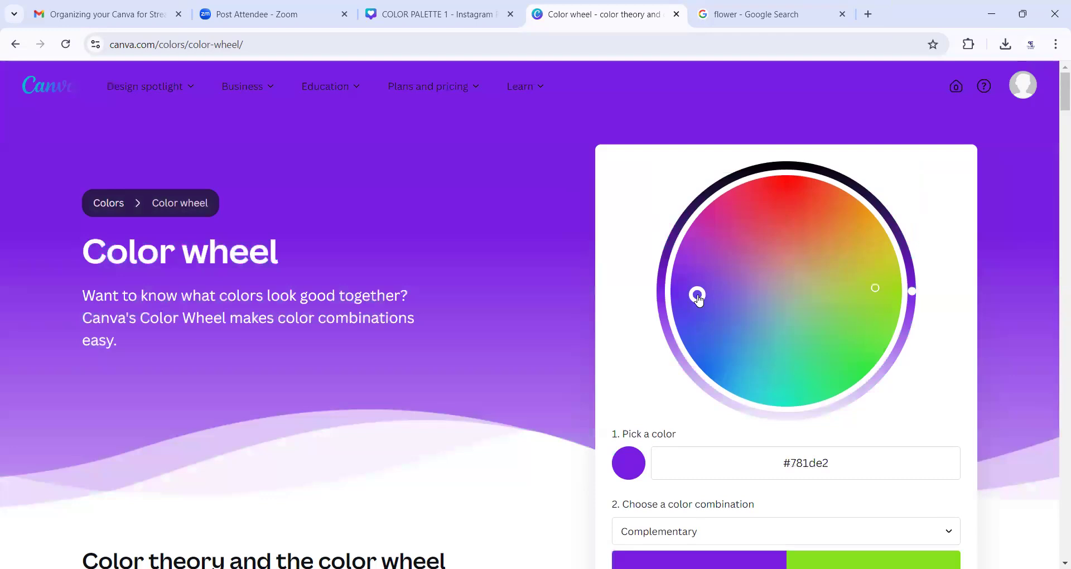
- Pick the pink #de21c2 on the color wheel, switch the combination to Monochromatic and pick the purple #8216e9
scroll(481, 403, down, 1)
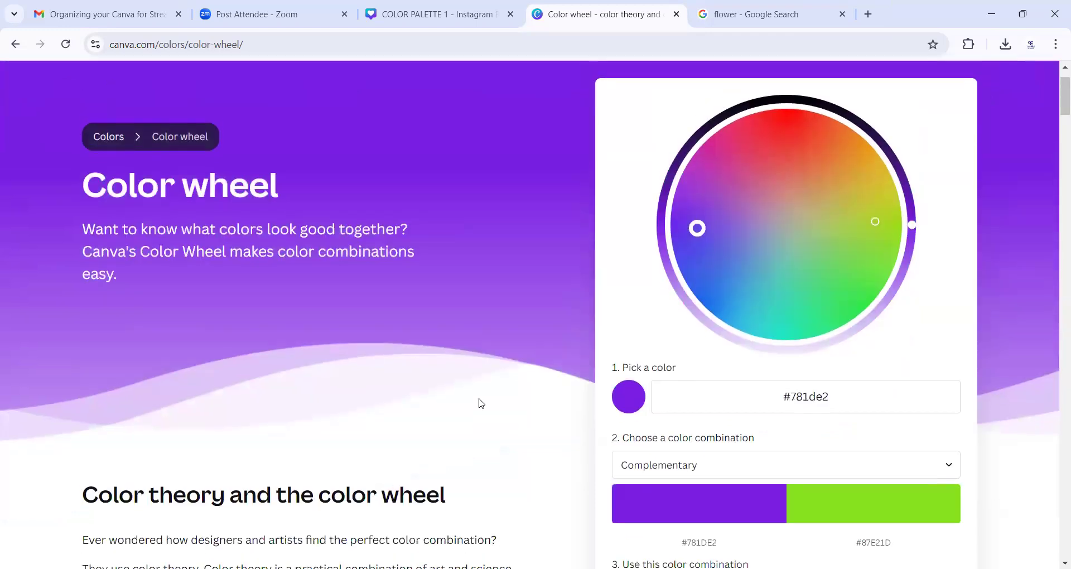
click(720, 173)
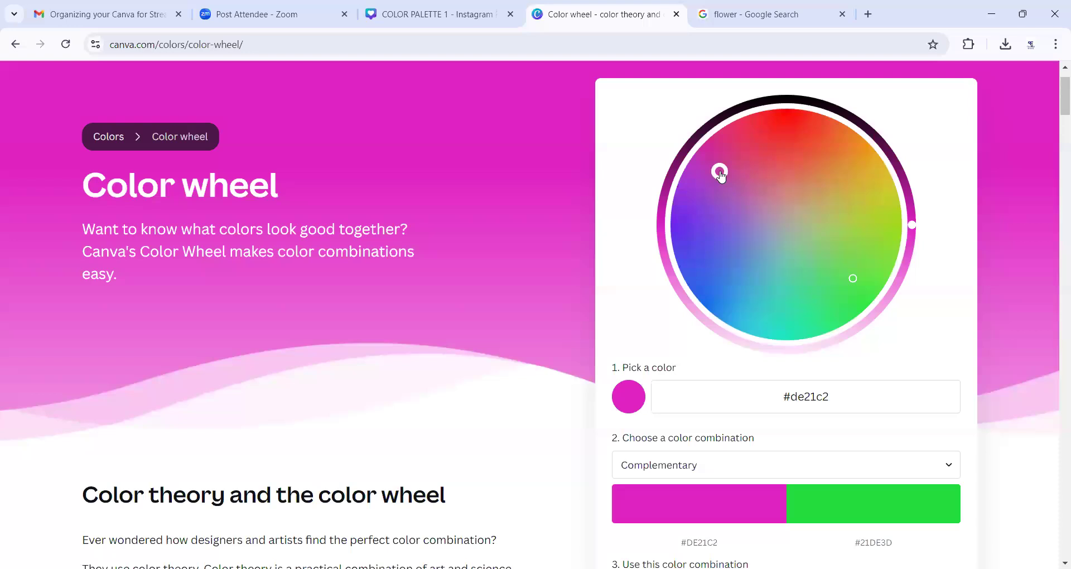
click(681, 472)
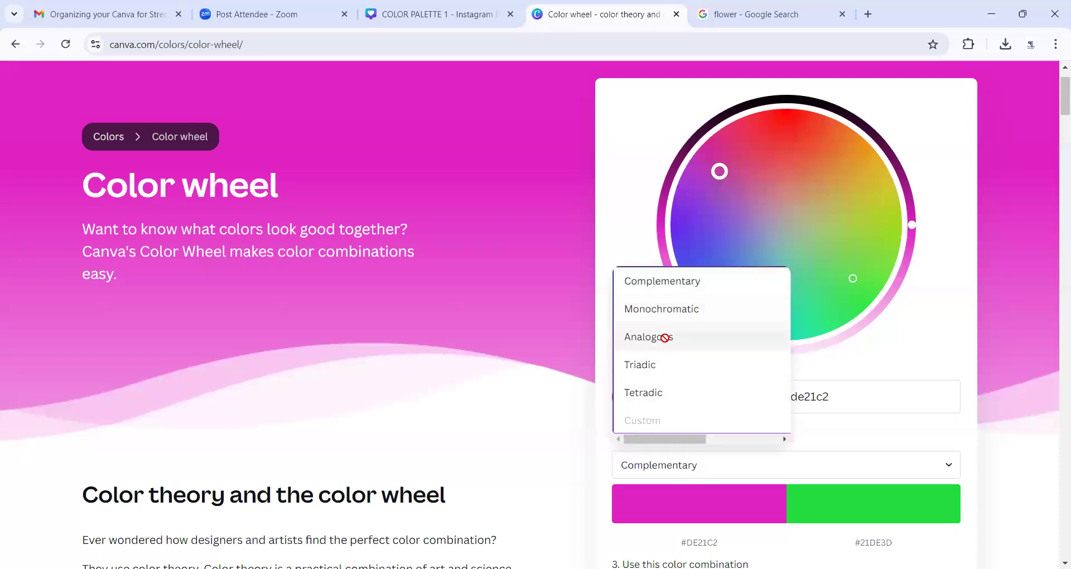
click(681, 308)
click(690, 224)
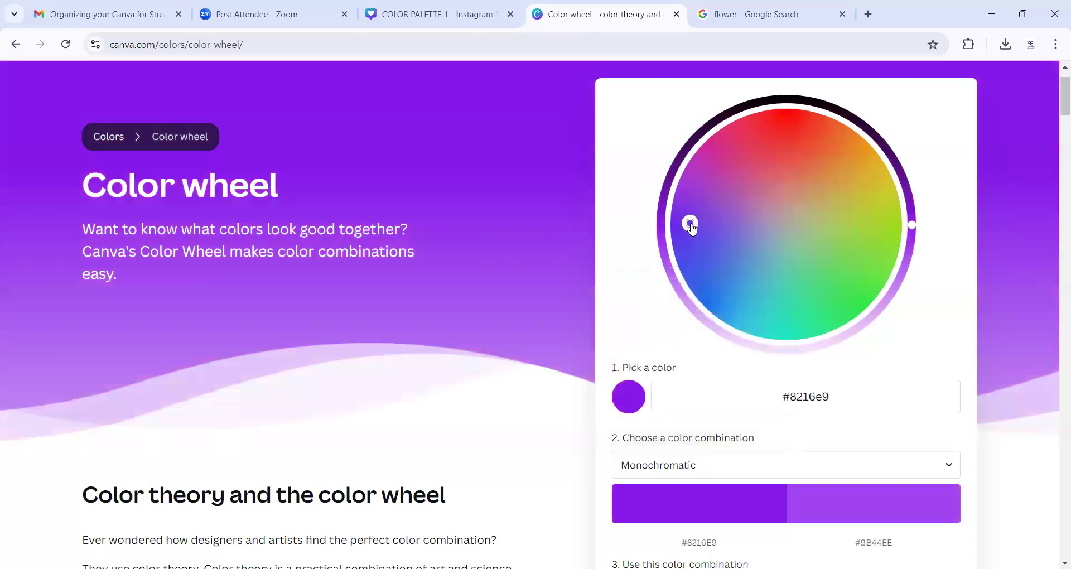
scroll(545, 327, down, 3)
scroll(545, 327, up, 2)
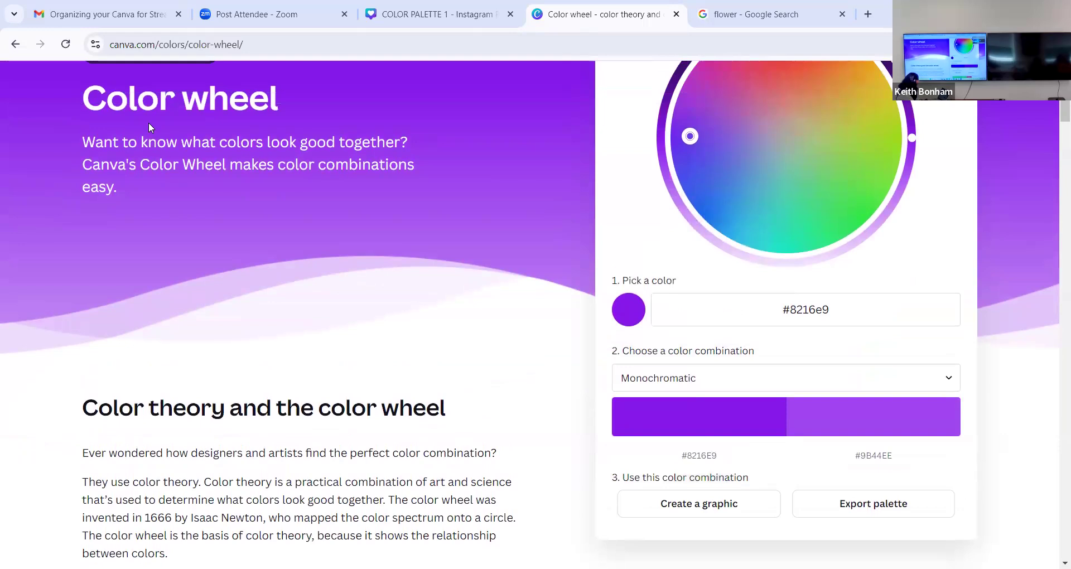
- Skim the Color wheel page, then return to the Google results and open Canva's Color Palette Generator page
scroll(277, 296, down, 1)
scroll(276, 296, down, 5)
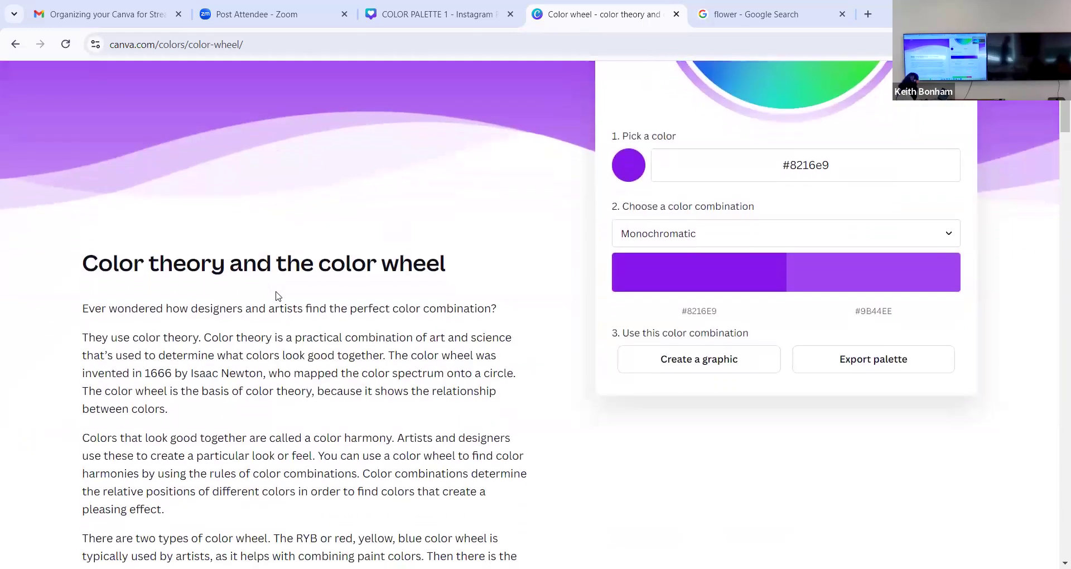
scroll(276, 296, up, 8)
click(15, 45)
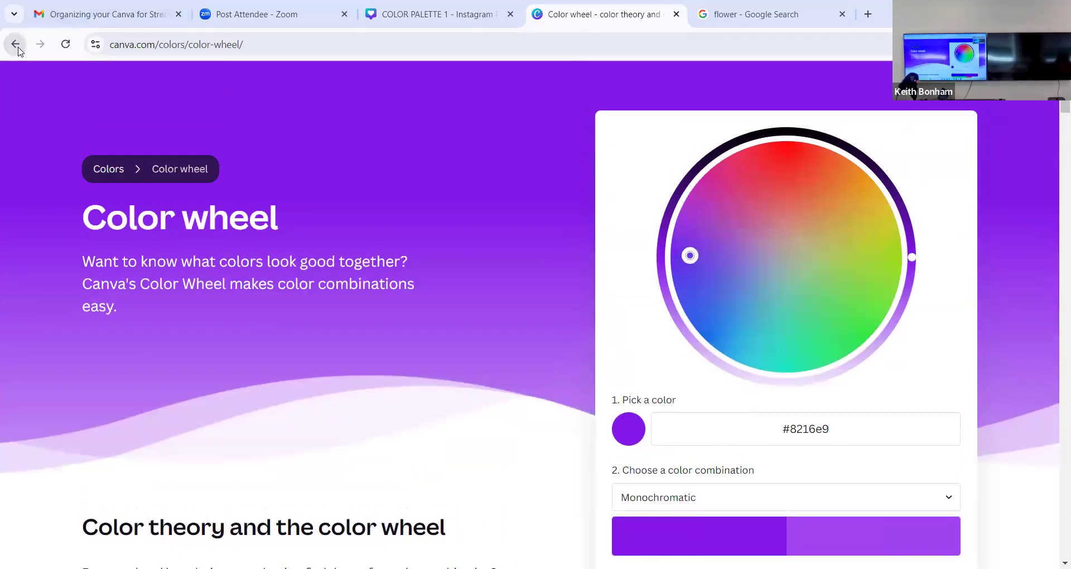
click(234, 358)
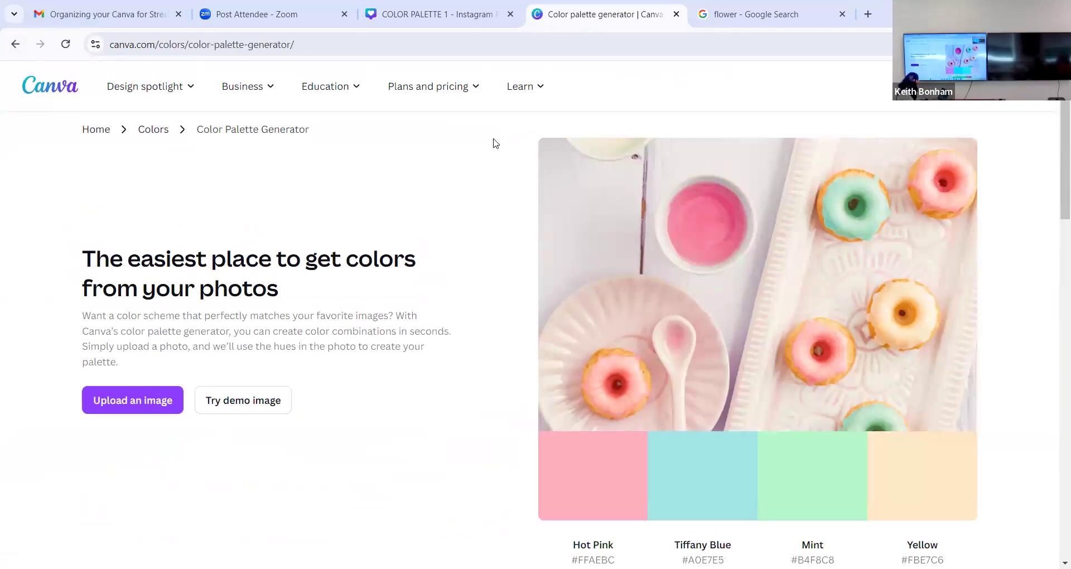
- Return to the COLOR PALETTE 1 design and open the full list of color palettes in the design styles
click(437, 15)
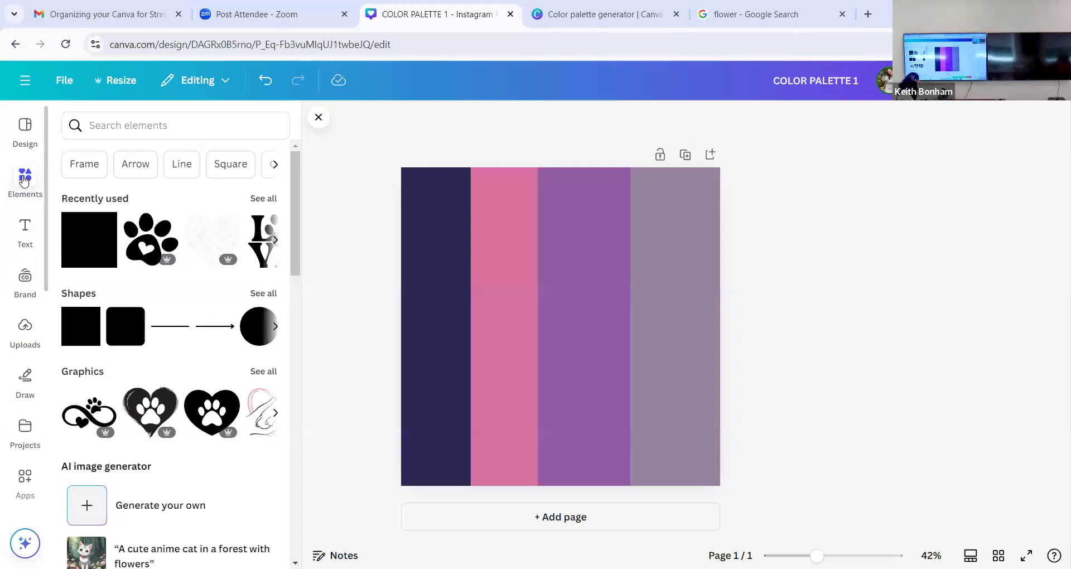
click(25, 130)
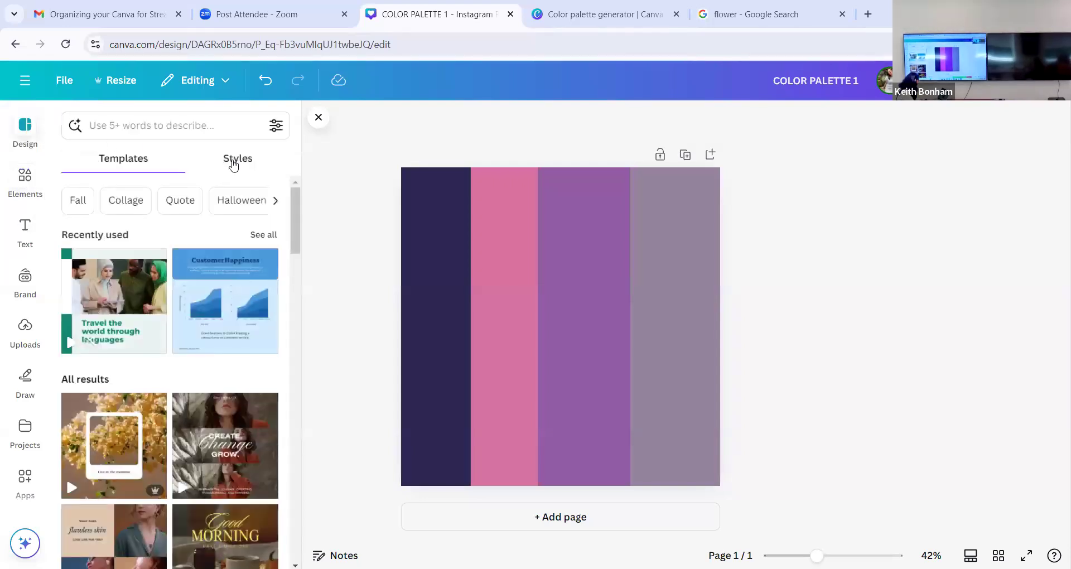
click(234, 162)
scroll(260, 301, down, 2)
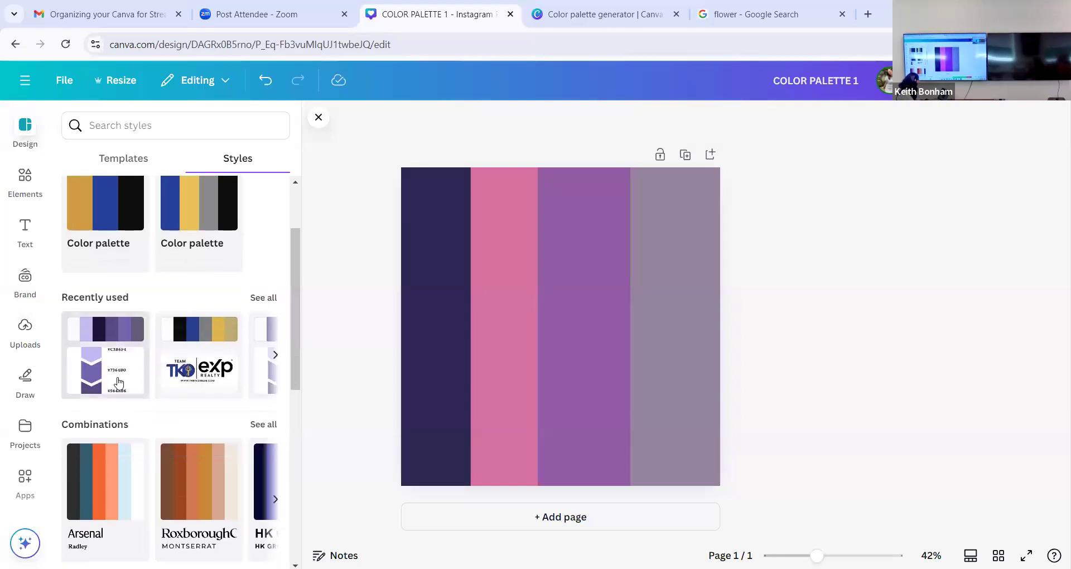
scroll(112, 379, down, 3)
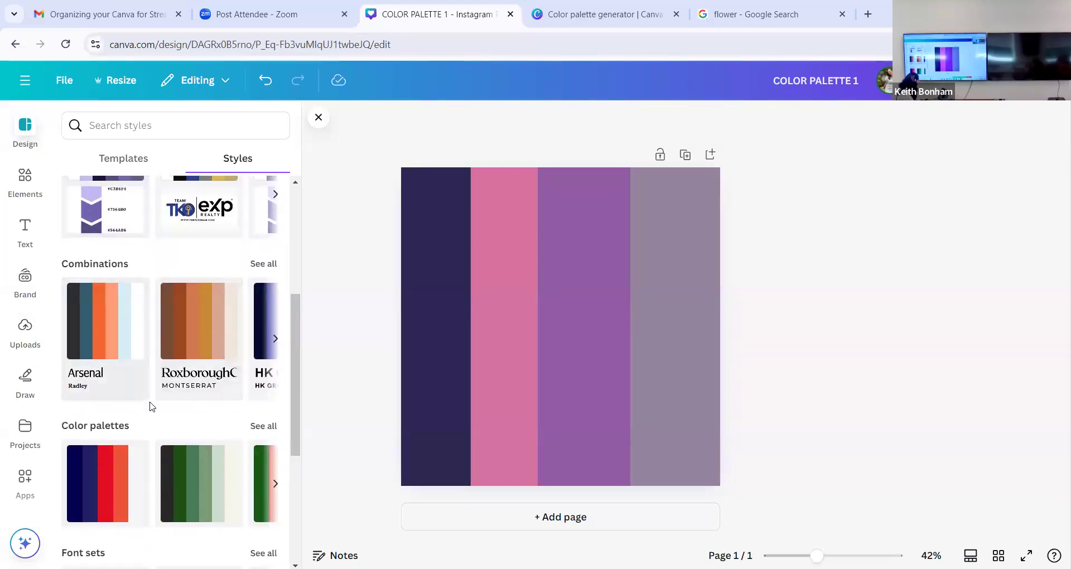
scroll(149, 407, down, 2)
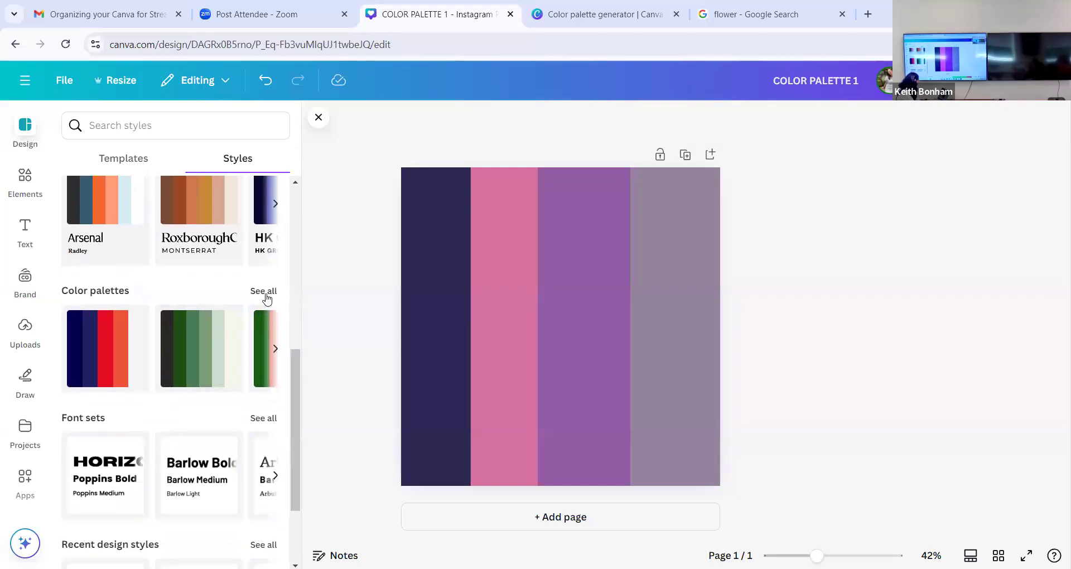
click(268, 296)
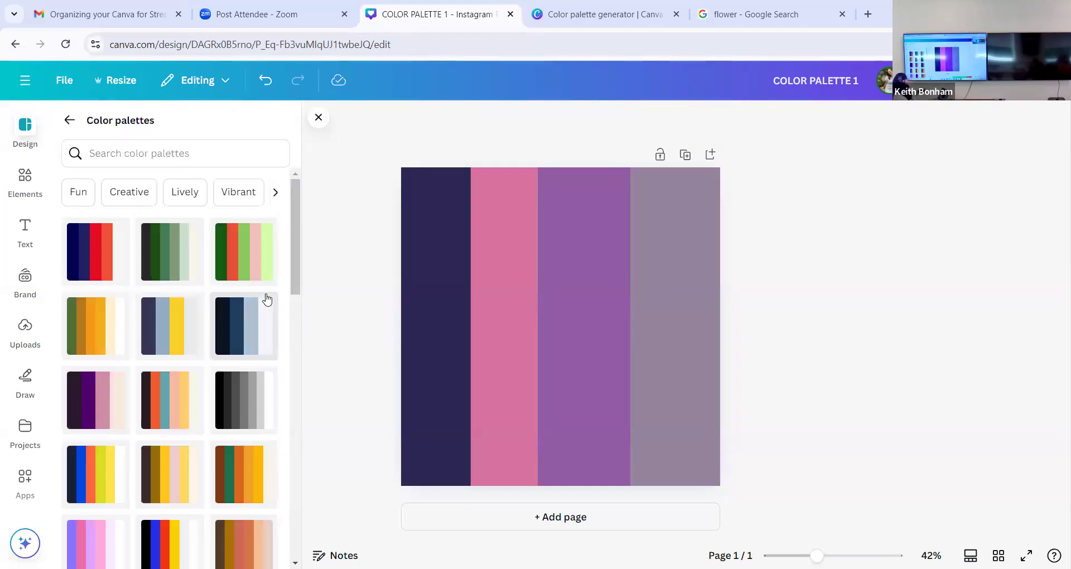
- Try the turquoise-pink-yellow, purple-orange-yellow and slate-pink-turquoise palettes on the design, undoing each one
scroll(267, 299, down, 3)
scroll(266, 299, down, 4)
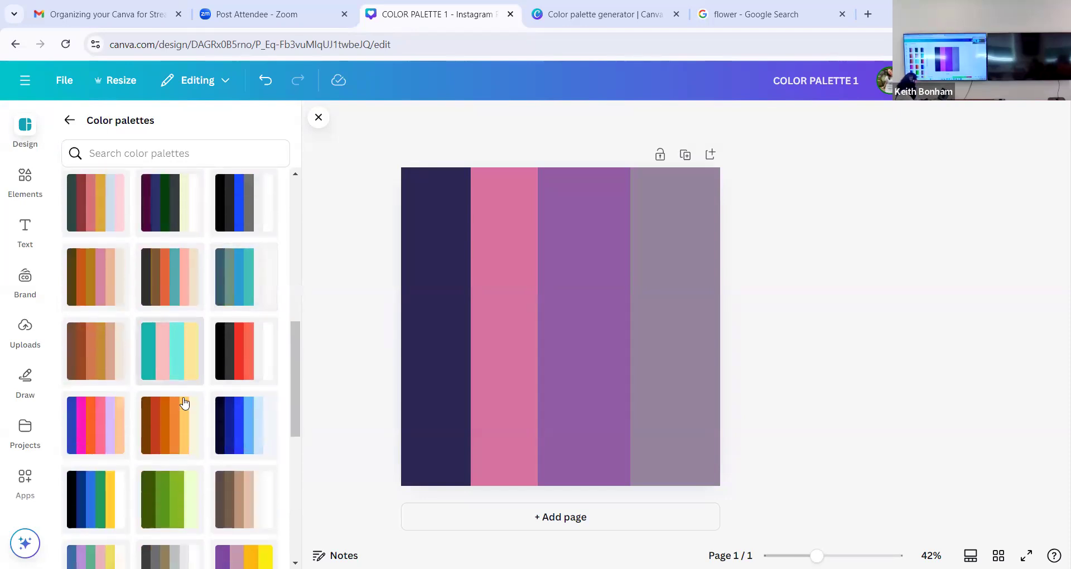
scroll(184, 402, down, 1)
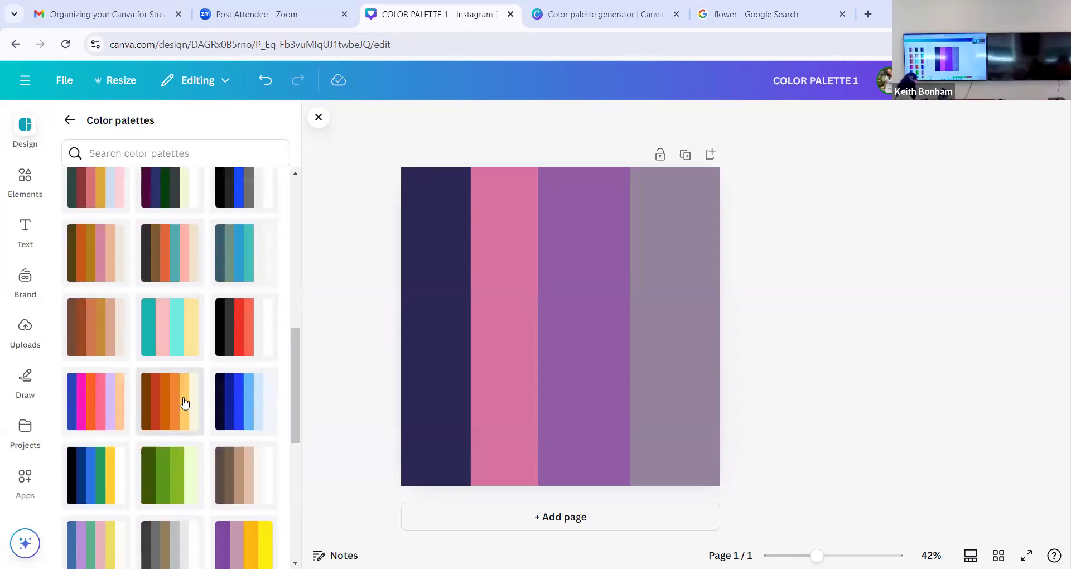
click(186, 311)
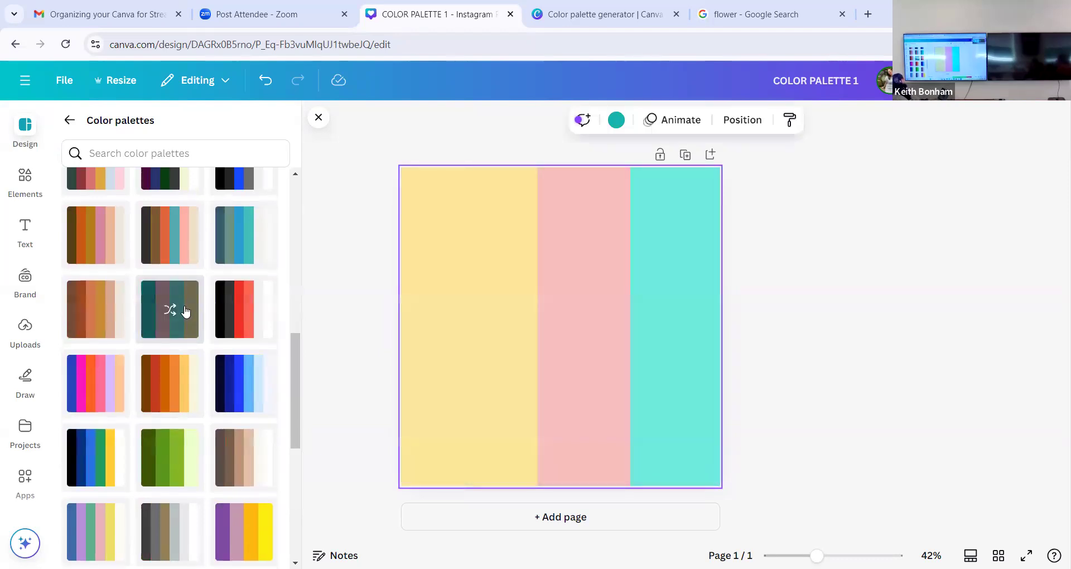
key(ctrl+z)
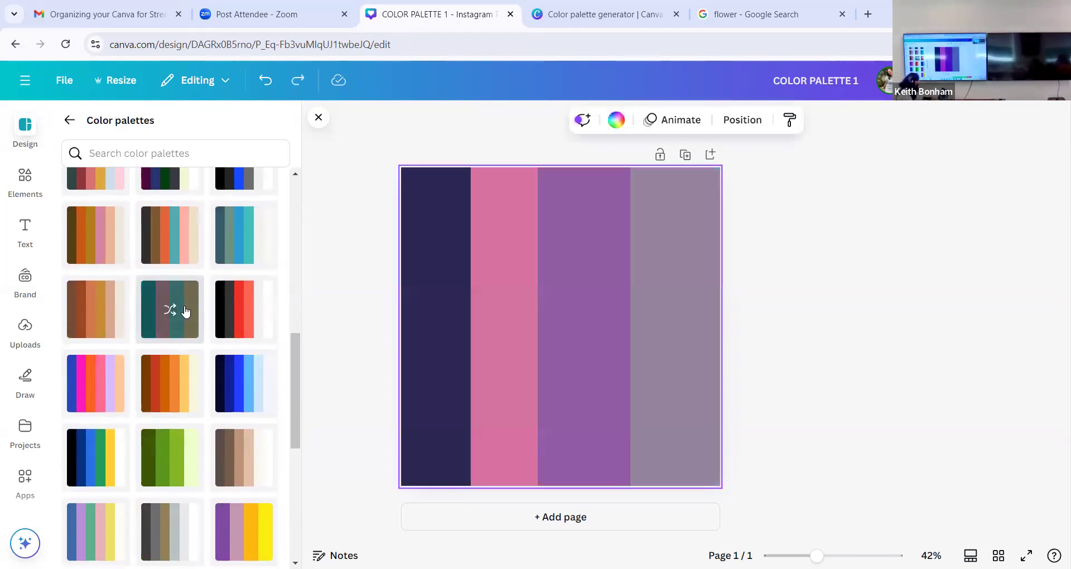
scroll(186, 311, down, 4)
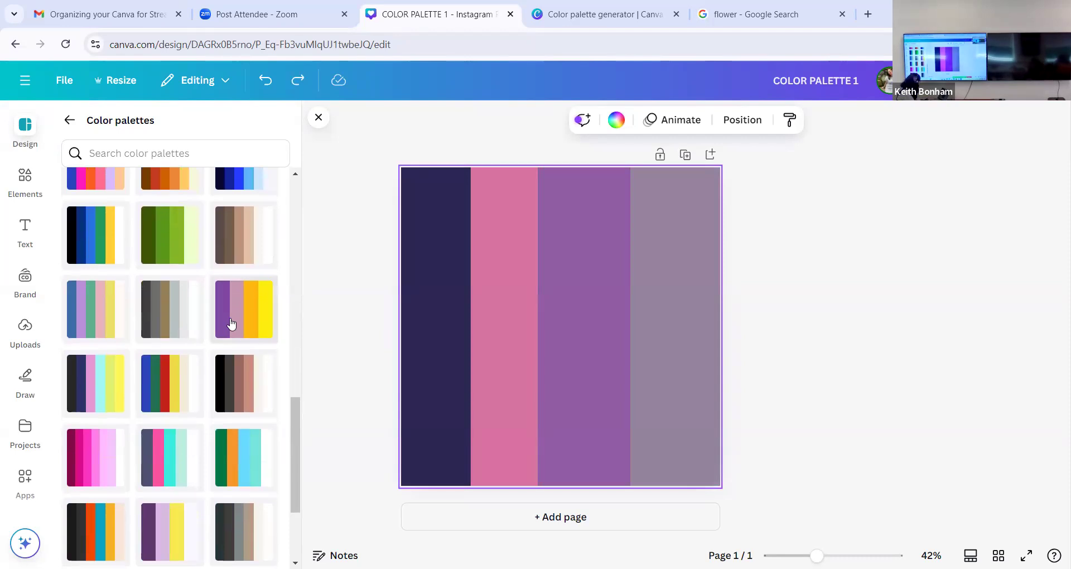
click(232, 316)
key(ctrl+z)
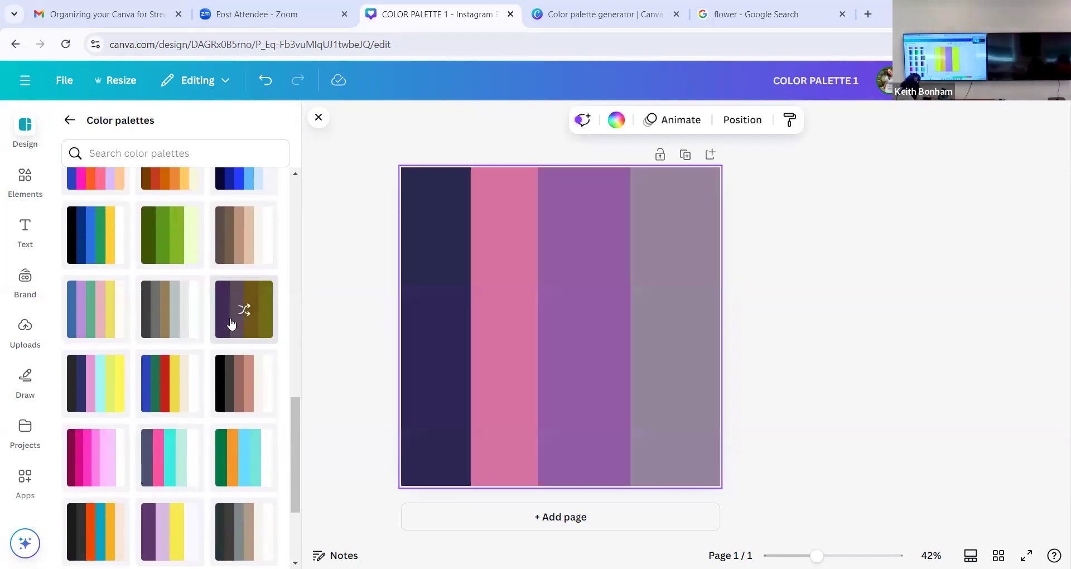
click(167, 471)
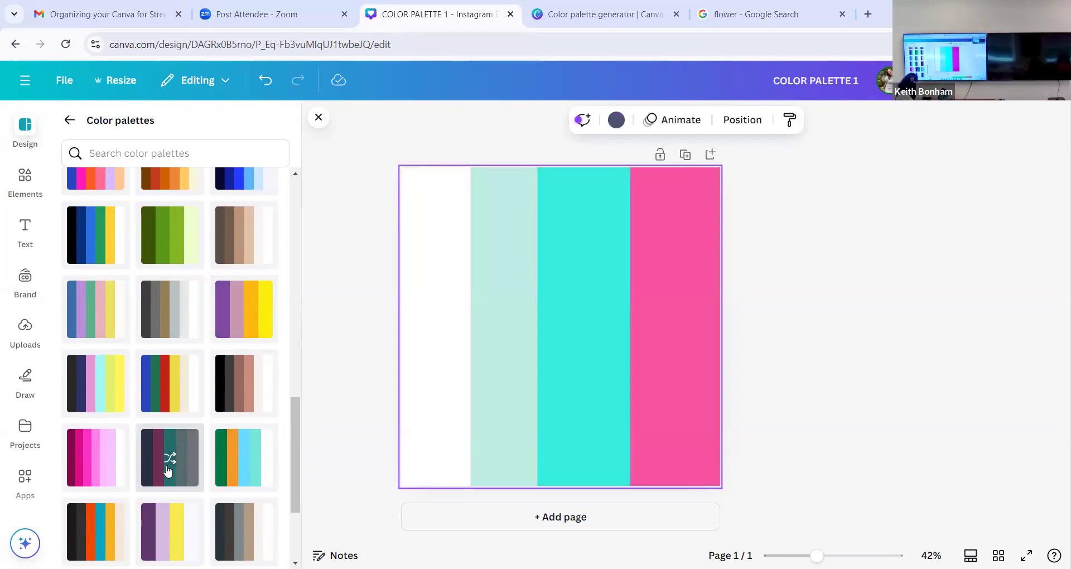
key(ctrl+z)
- Apply the magenta-to-pink color palette to the design, shuffle its colors several times and return to the styles overview
click(101, 473)
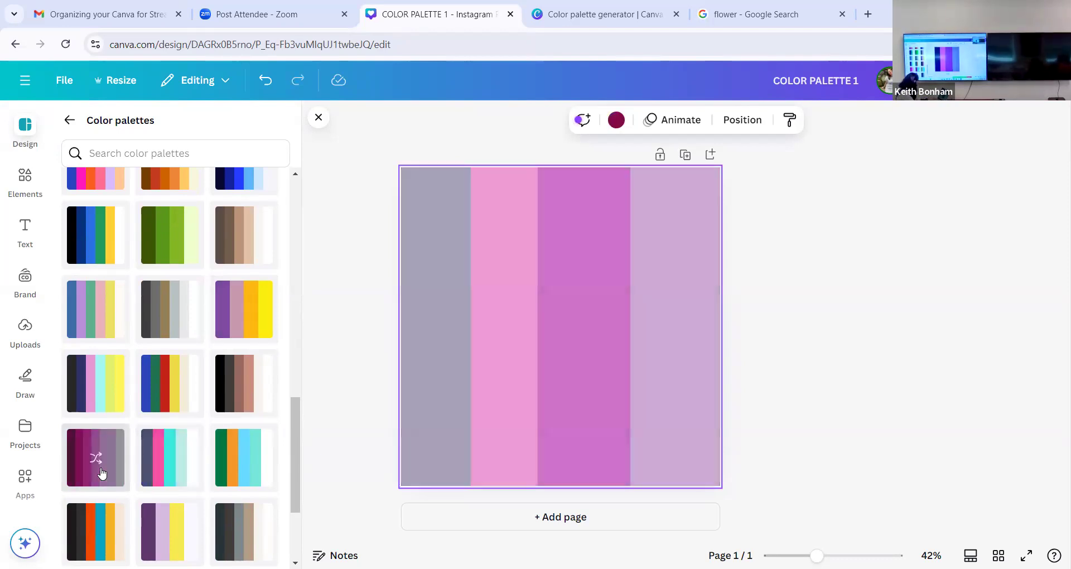
click(101, 473)
click(101, 473)
click(100, 473)
click(101, 473)
click(101, 473)
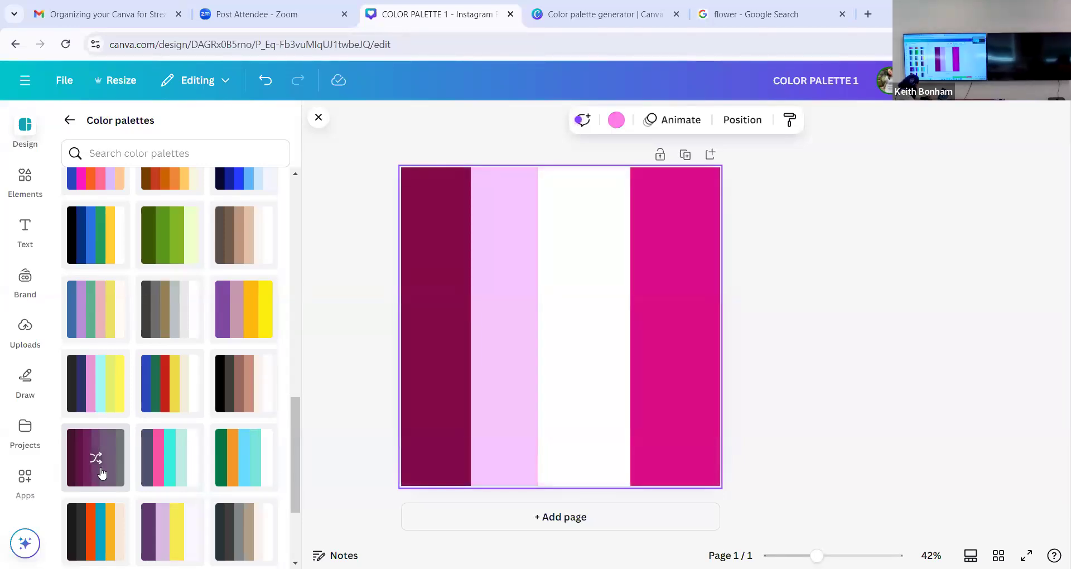
click(69, 127)
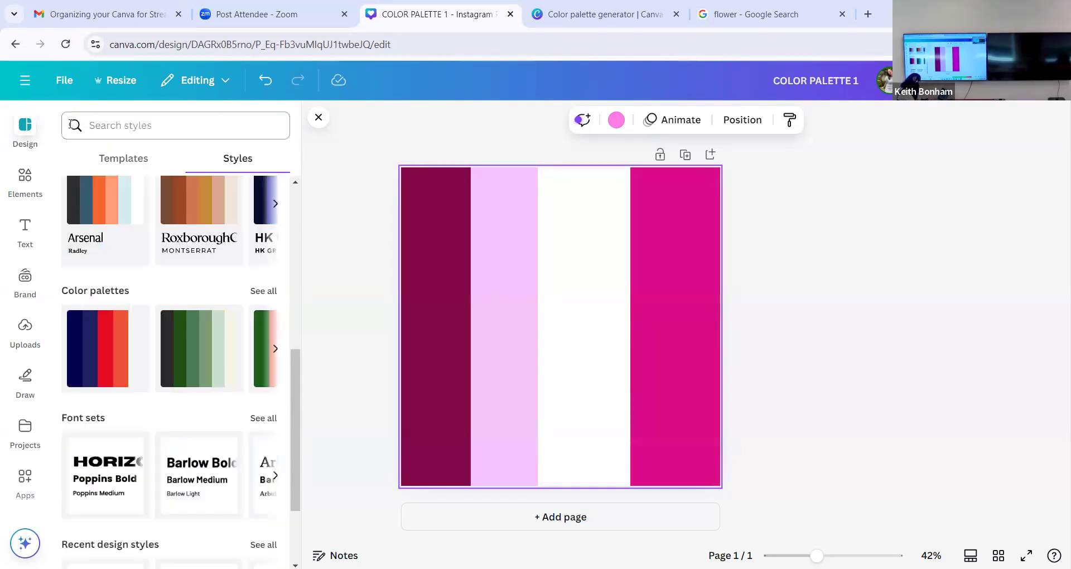
click(784, 208)
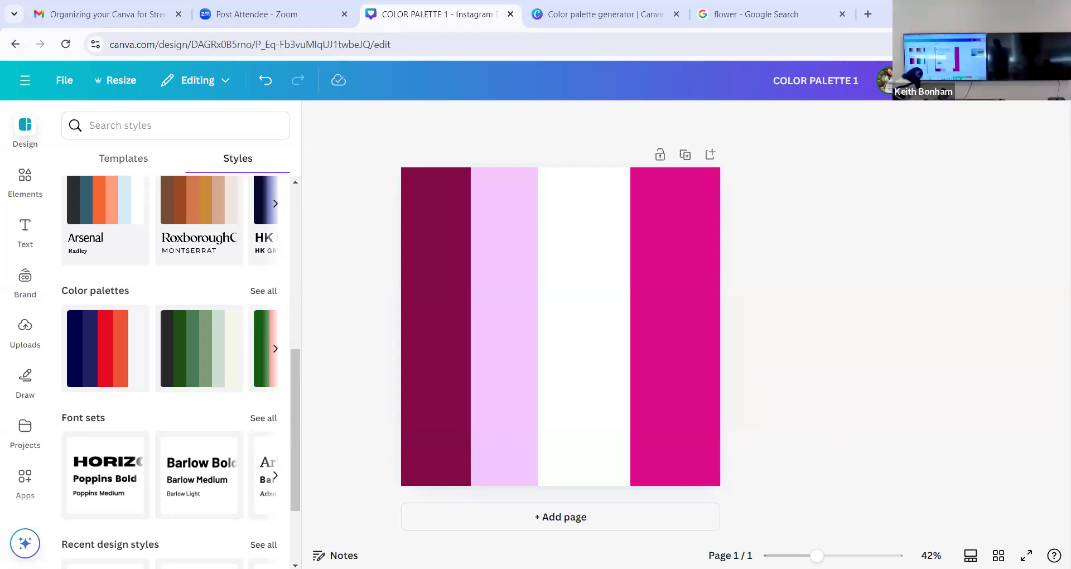
click(1056, 45)
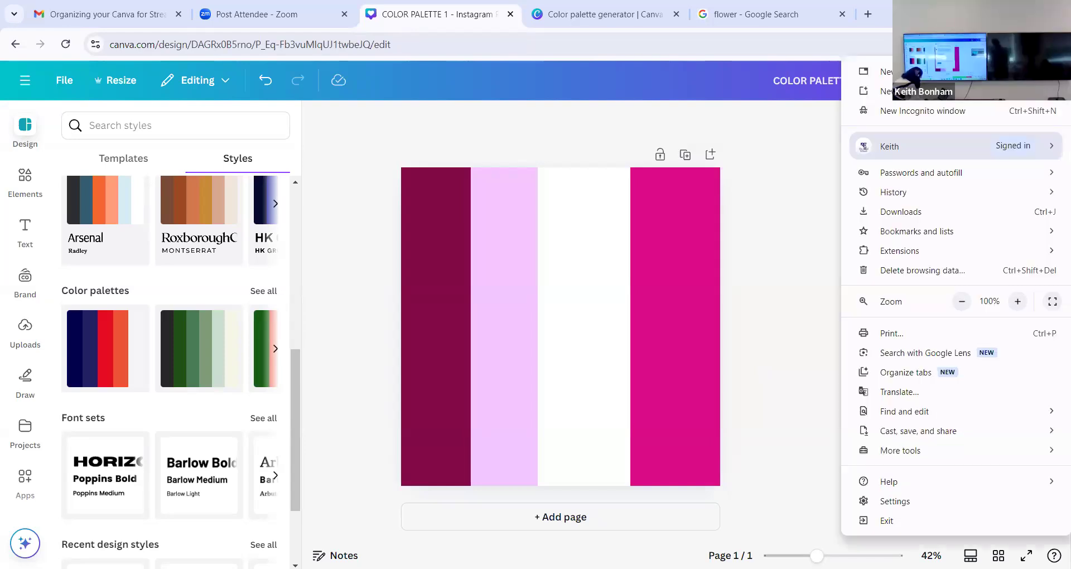
click(1056, 44)
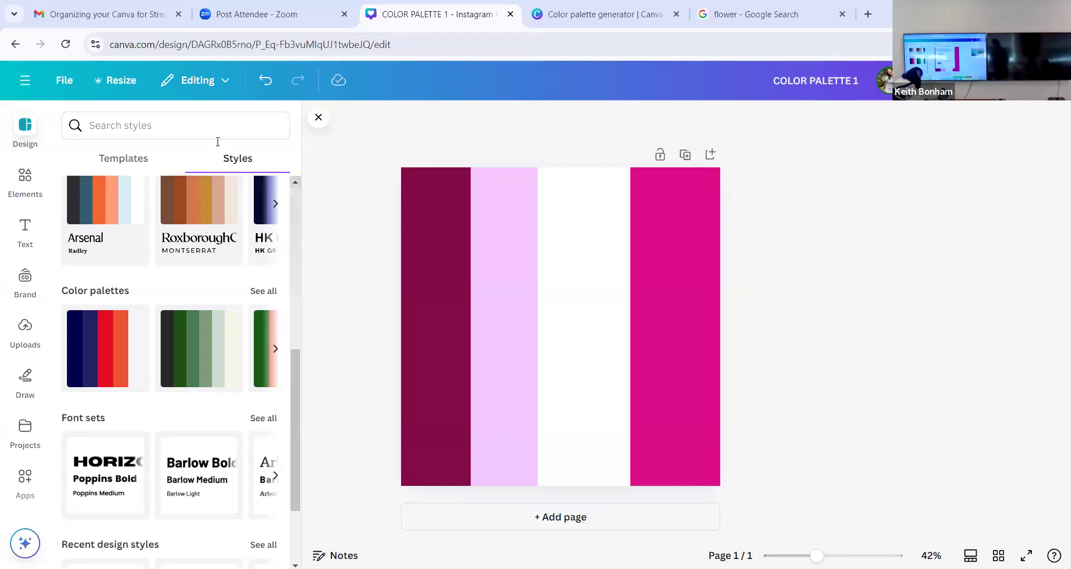
- Leave the design for the Canva home page and log out of the current account
click(24, 79)
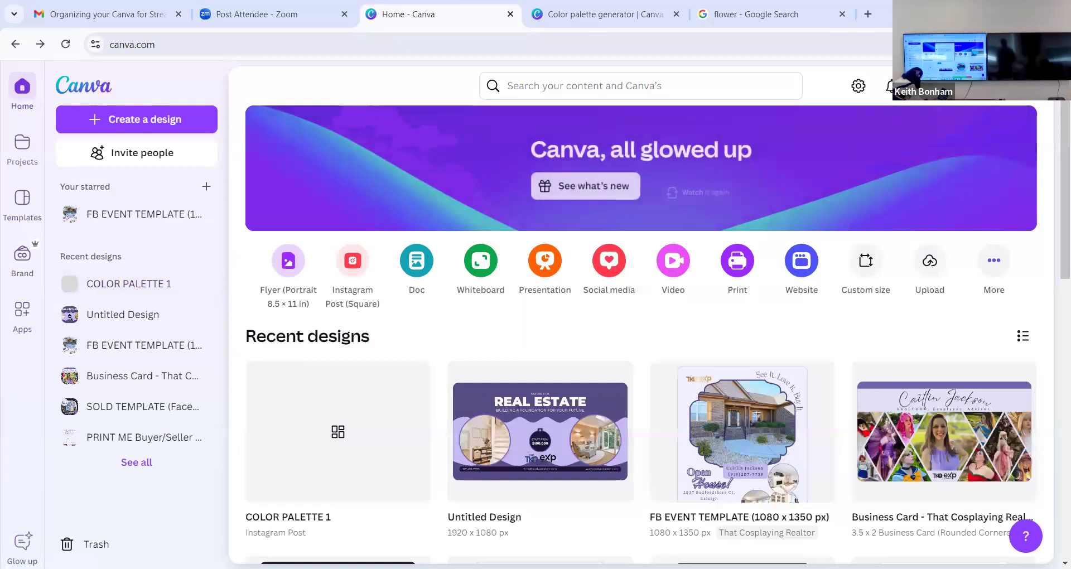
click(959, 86)
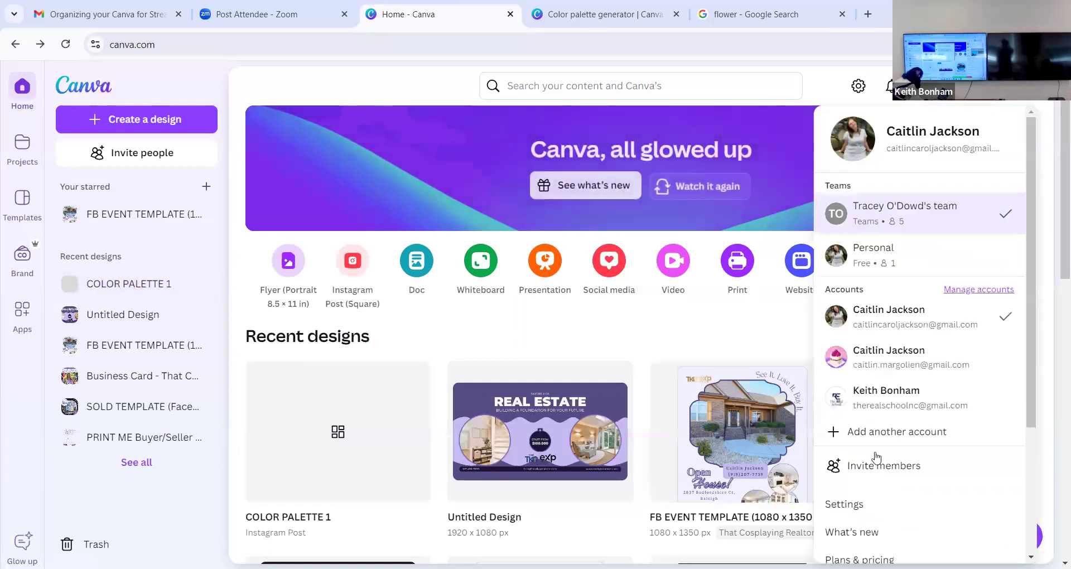
scroll(876, 457, down, 5)
click(892, 543)
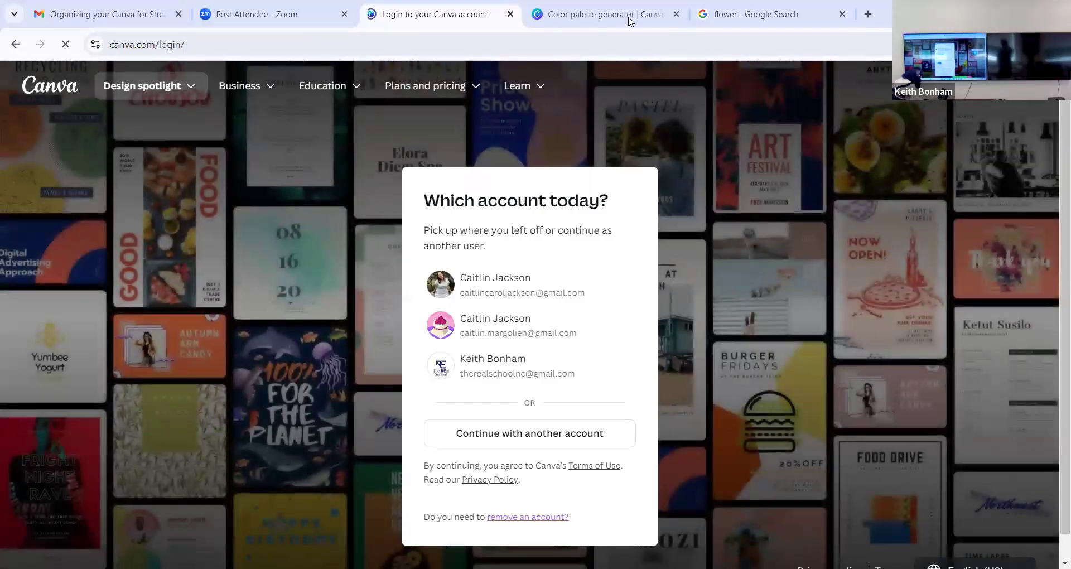
- Close the Canva login, Color palette generator and flower search browser tabs
click(510, 15)
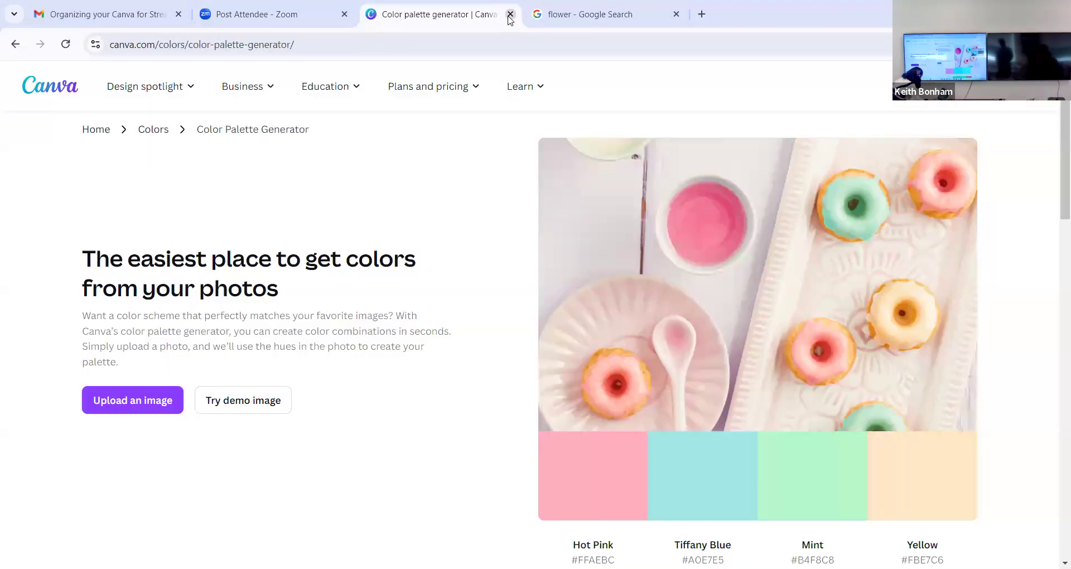
click(509, 15)
click(510, 15)
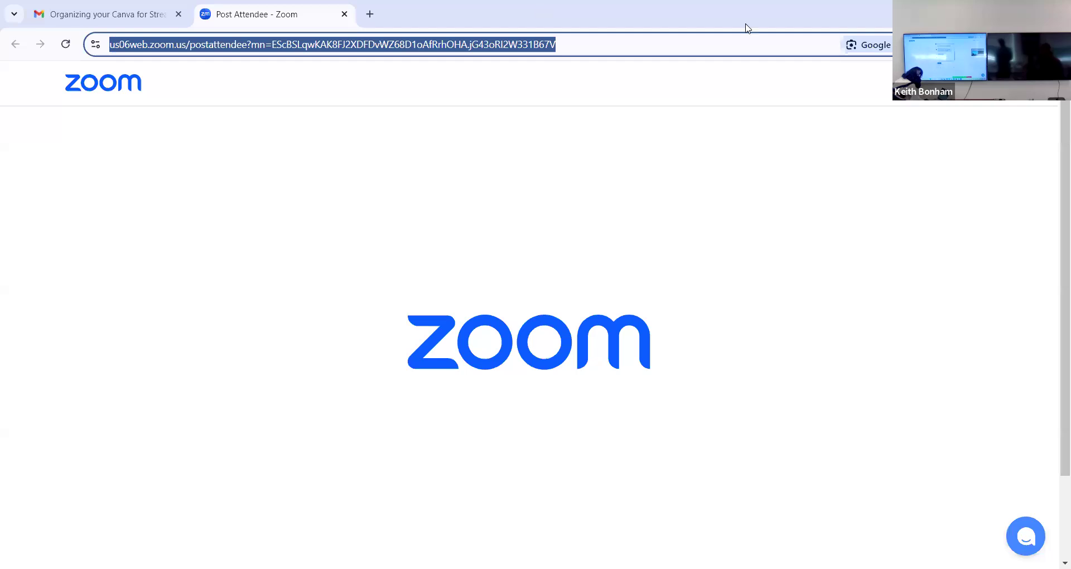
click(709, 85)
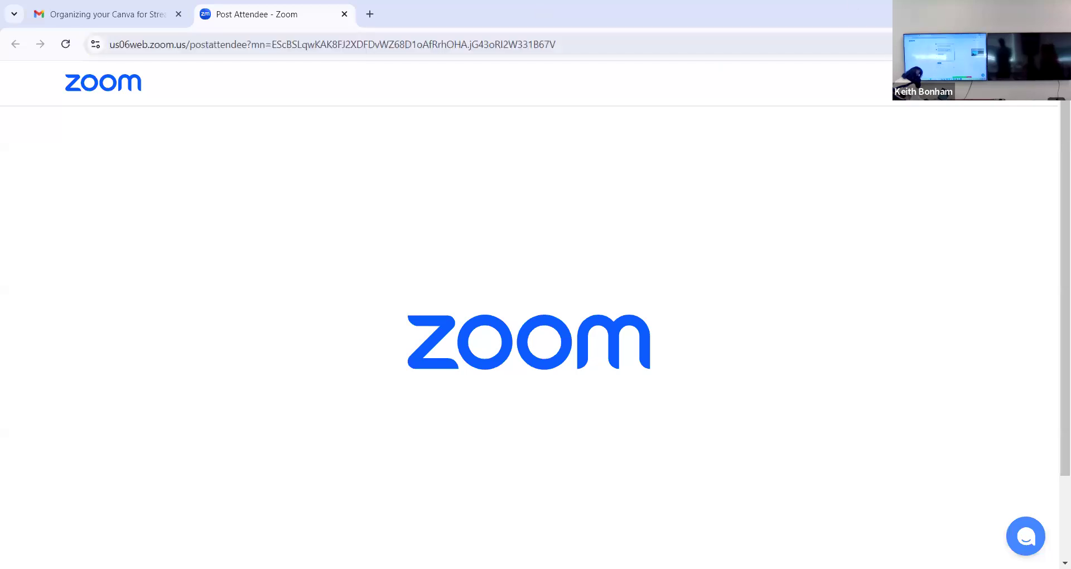